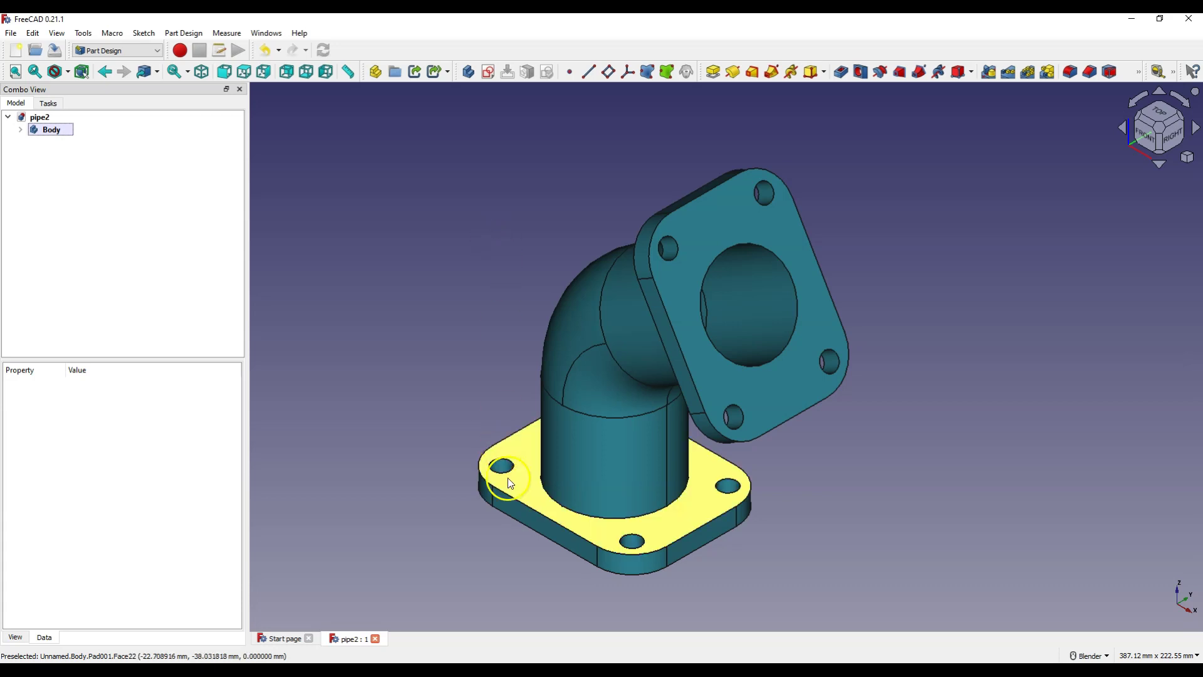
- Close pipe2, create a new empty document and begin a new sketch
{"action": "left_click", "coordinate": [374, 640]}
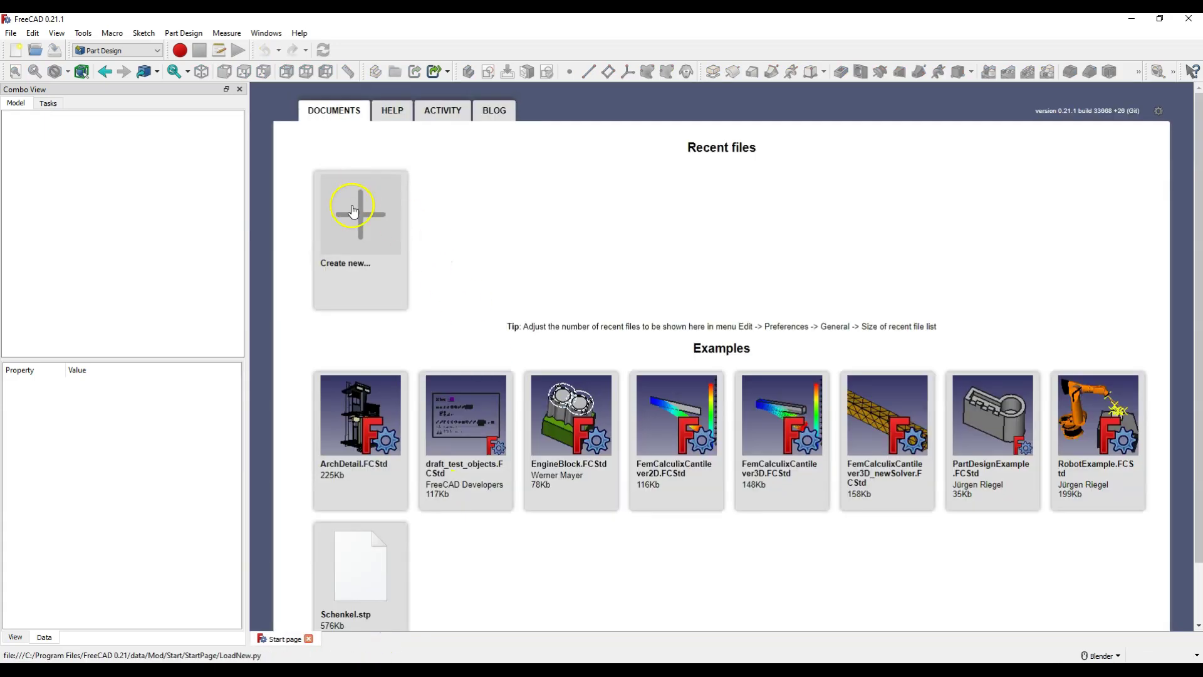
{"action": "left_click", "coordinate": [354, 203]}
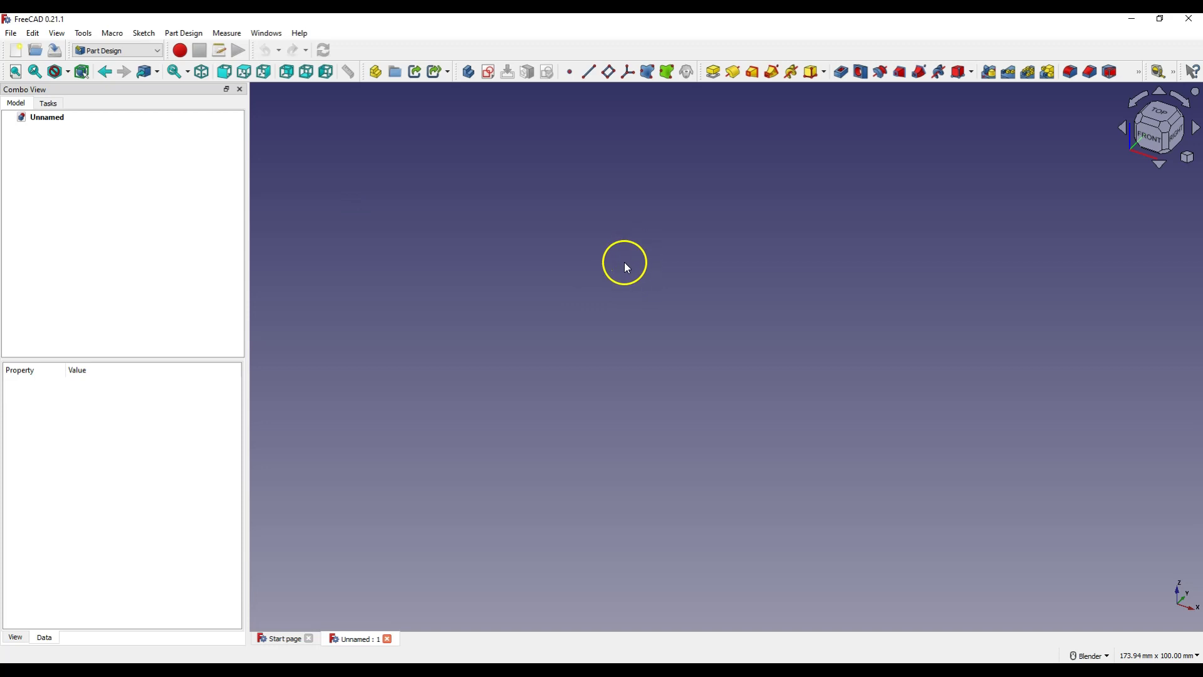
{"action": "left_click", "coordinate": [488, 72]}
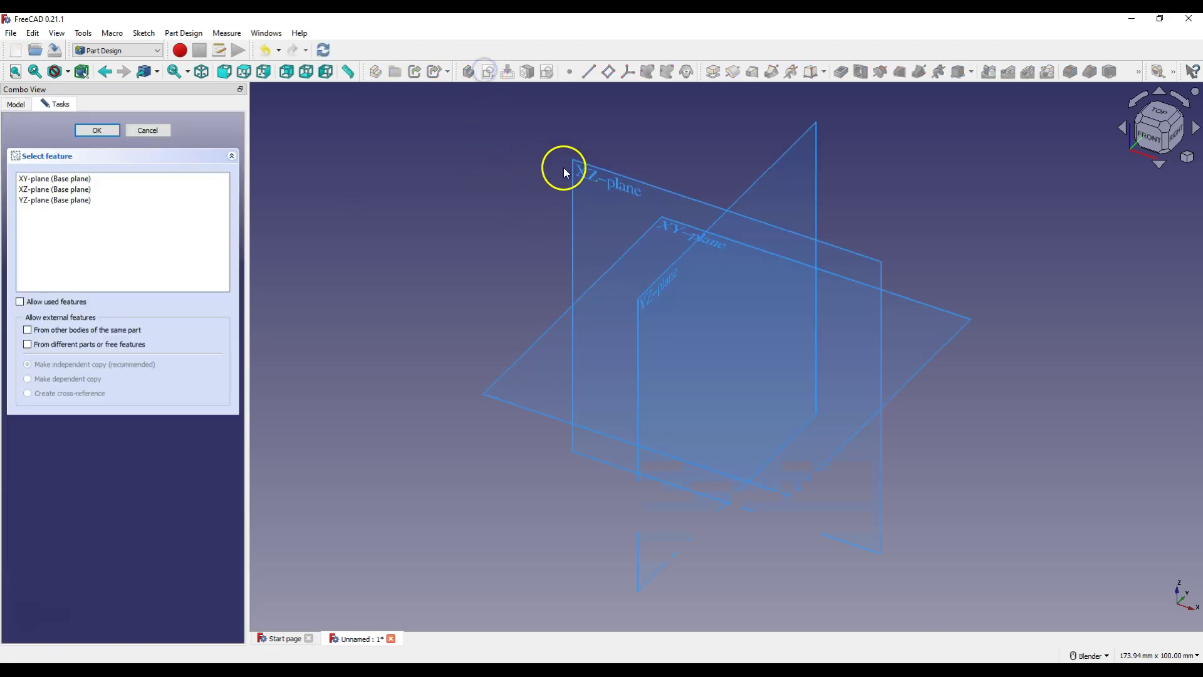
- Draw two circles centred on the origin on the XY plane
{"action": "left_click", "coordinate": [677, 233]}
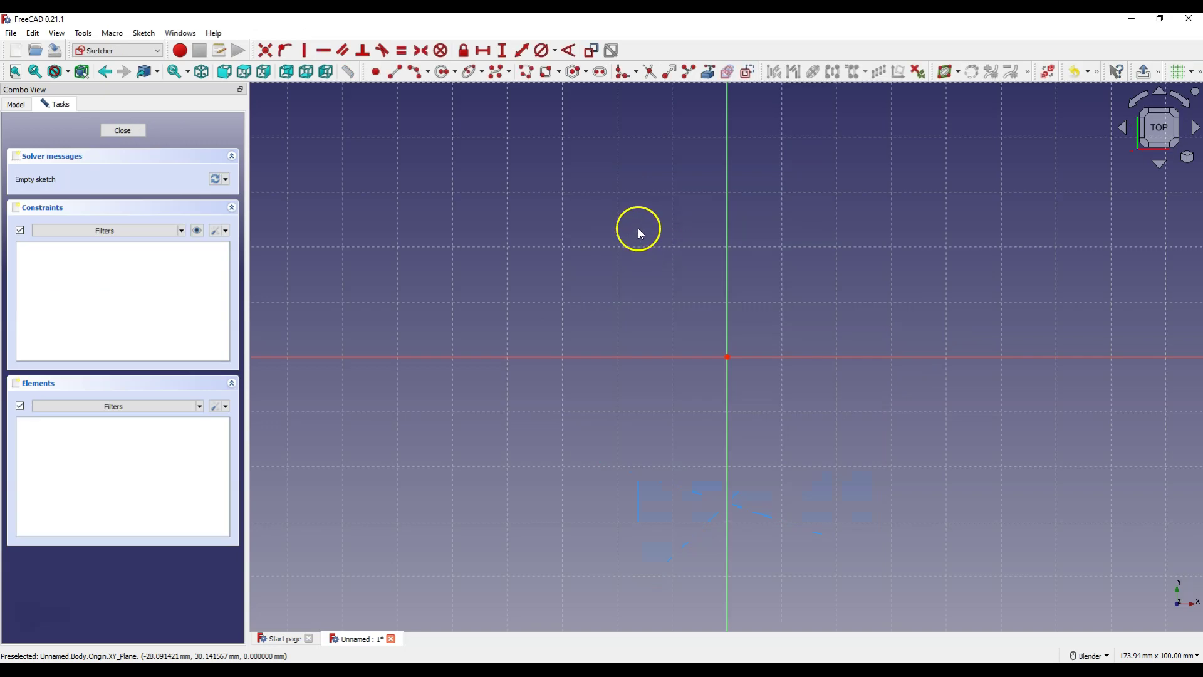
{"action": "left_click", "coordinate": [445, 72]}
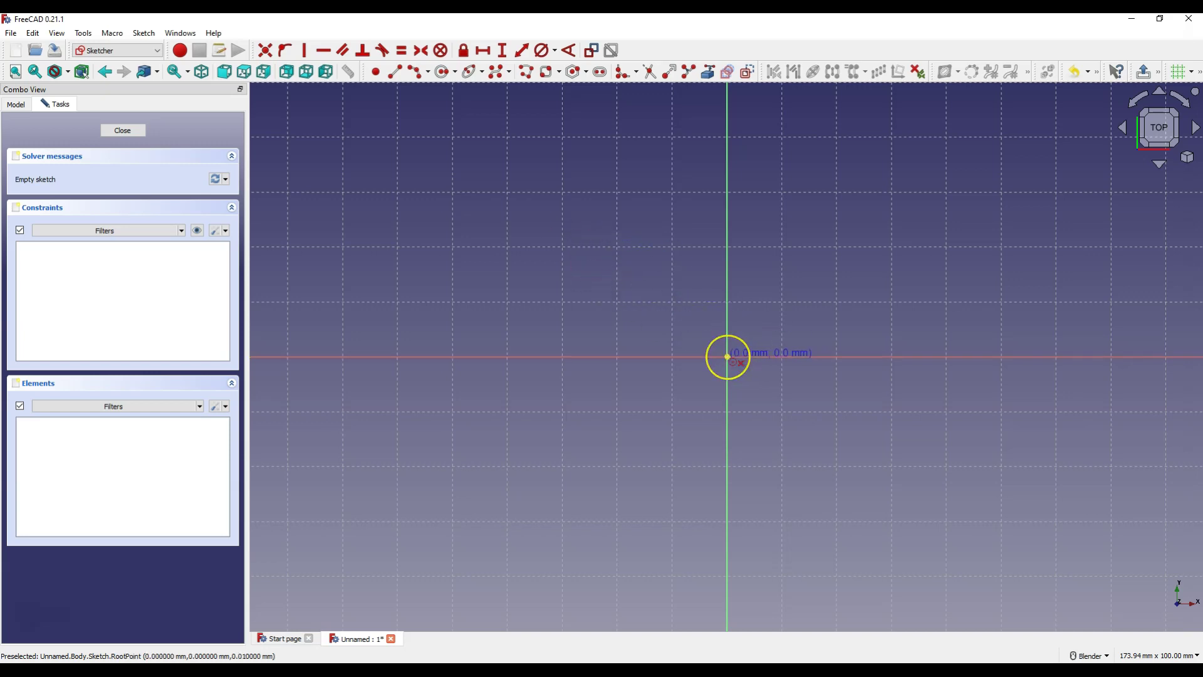
{"action": "left_click", "coordinate": [727, 356]}
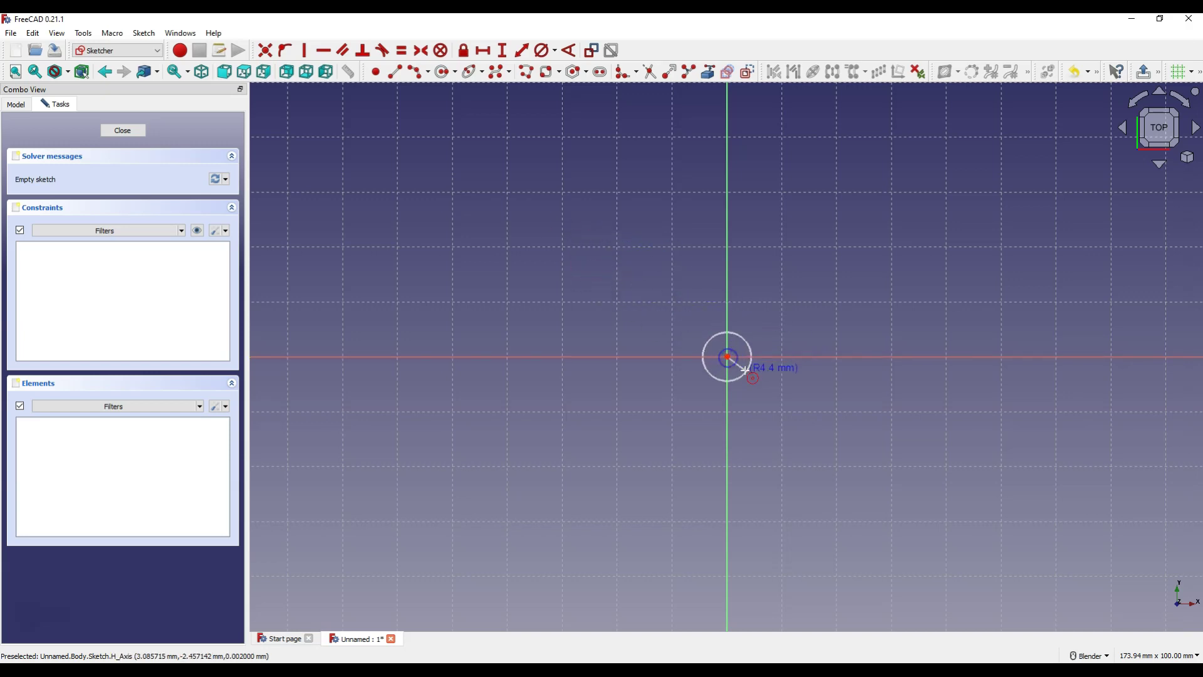
{"action": "left_click", "coordinate": [781, 411]}
{"action": "left_click", "coordinate": [727, 355]}
{"action": "left_click", "coordinate": [818, 405]}
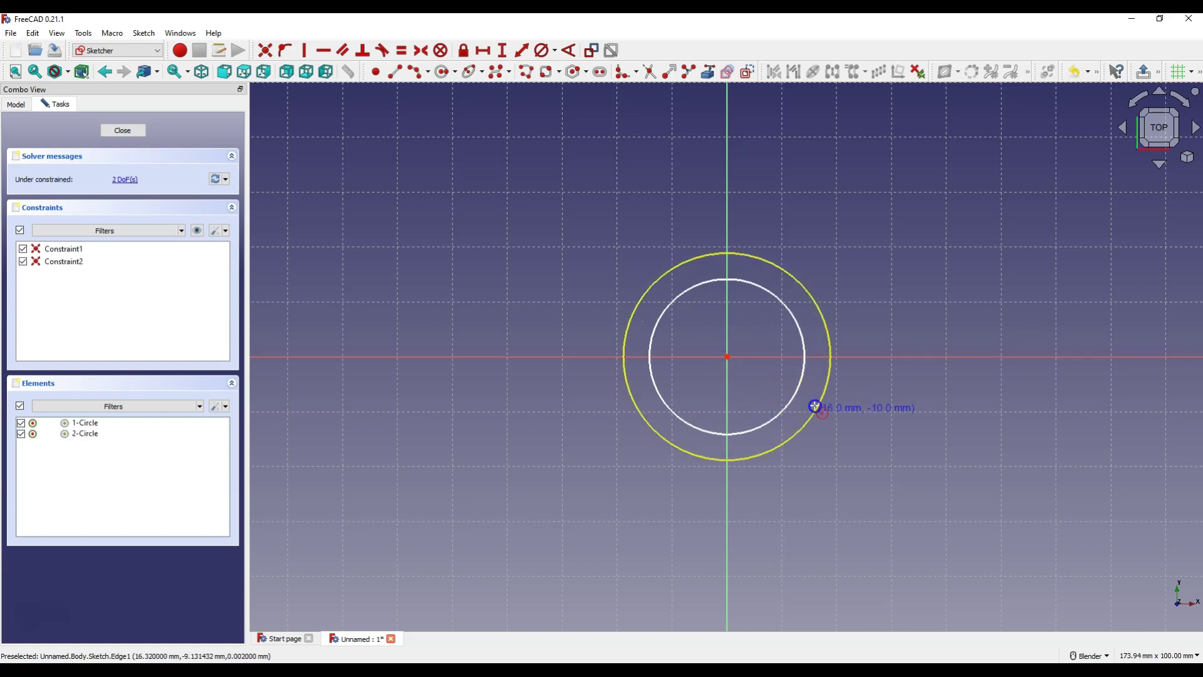
- Constrain the inner circle to 50 mm and the outer to 60 mm diameter, then close the sketch
{"action": "left_click", "coordinate": [543, 50]}
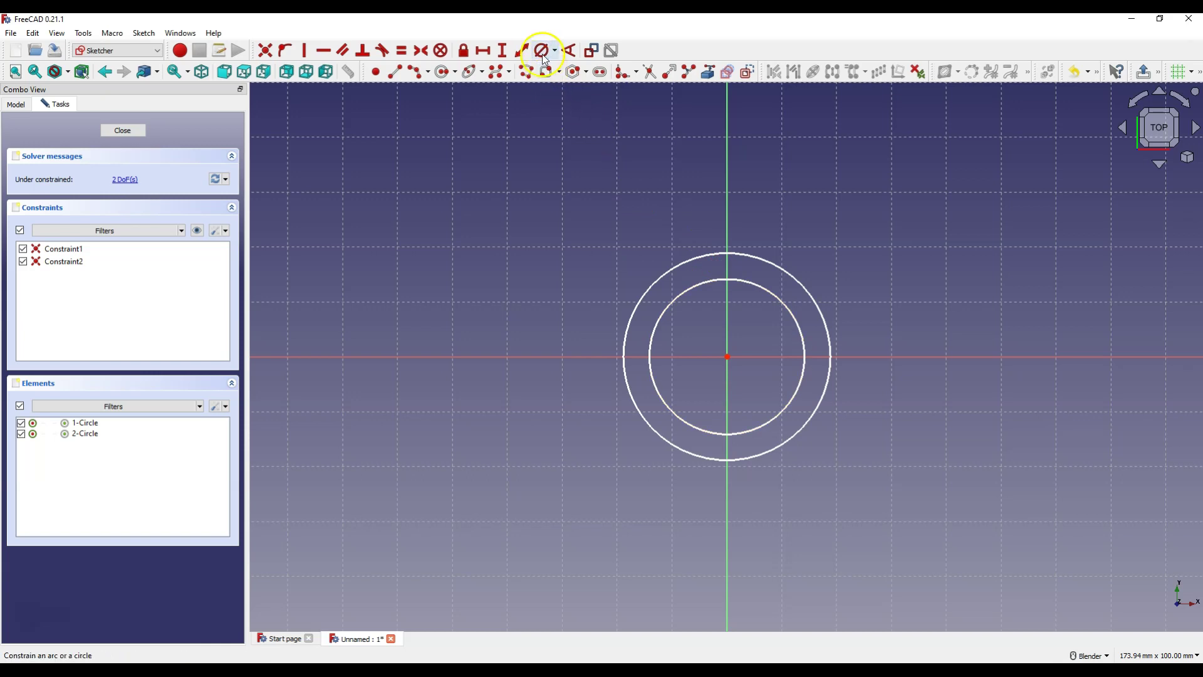
{"action": "left_click", "coordinate": [770, 291]}
{"action": "type", "text": "50"}
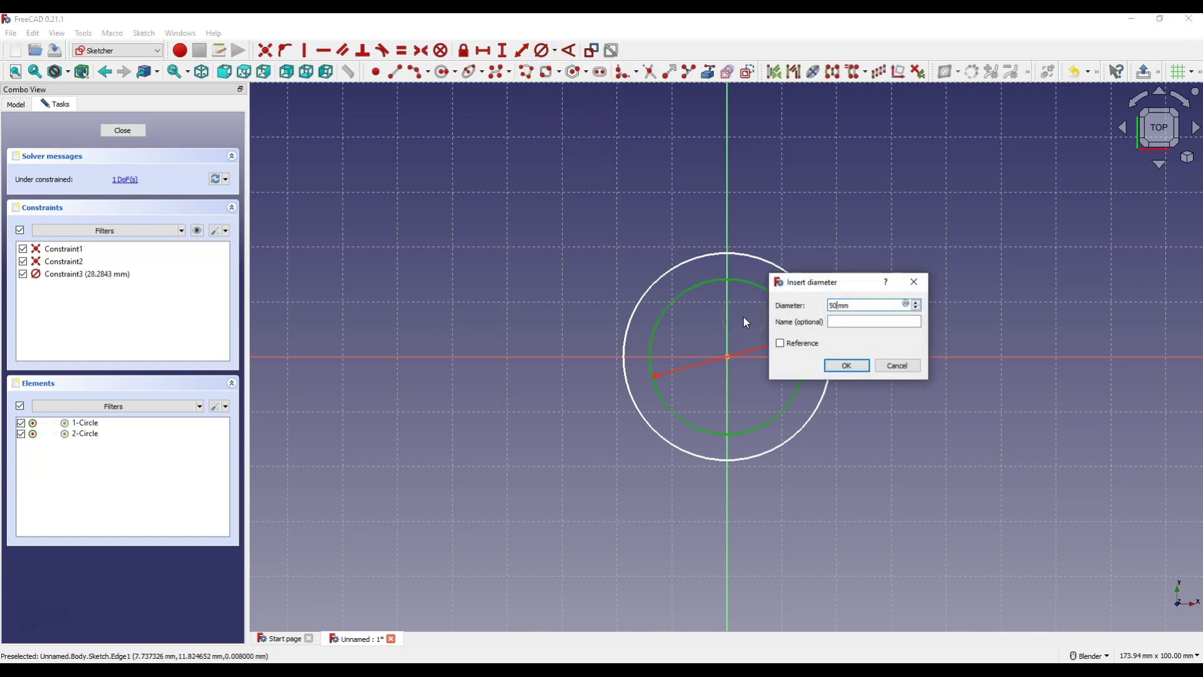
{"action": "left_click", "coordinate": [848, 365]}
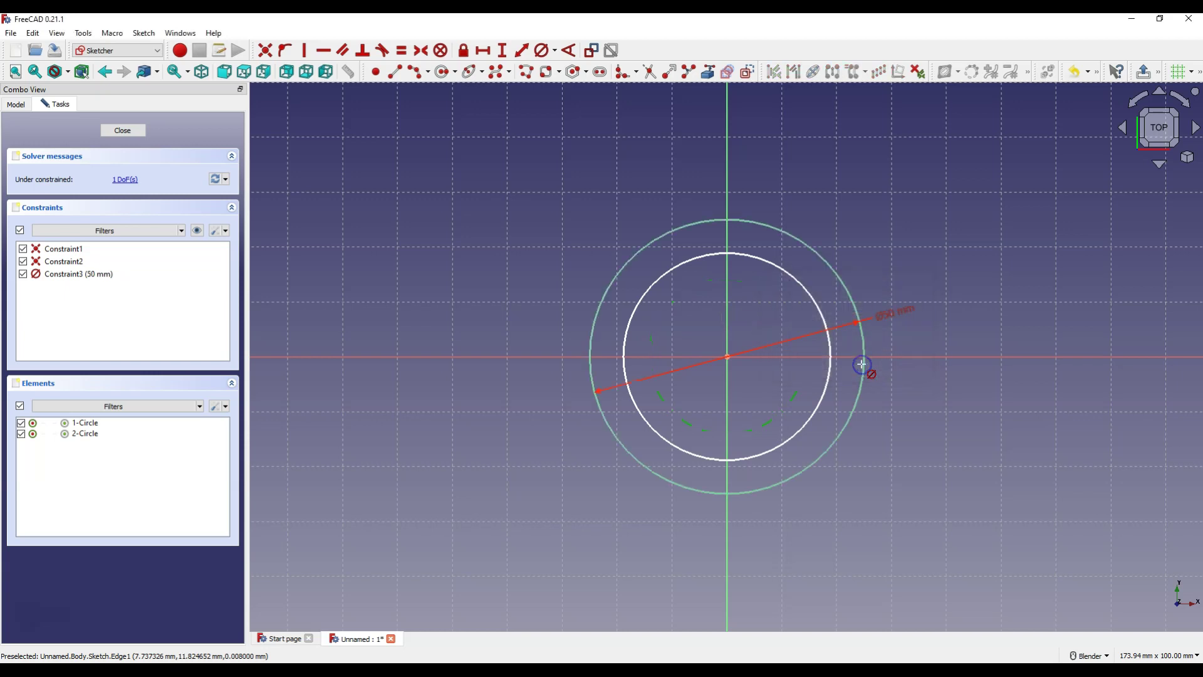
{"action": "left_click", "coordinate": [733, 256]}
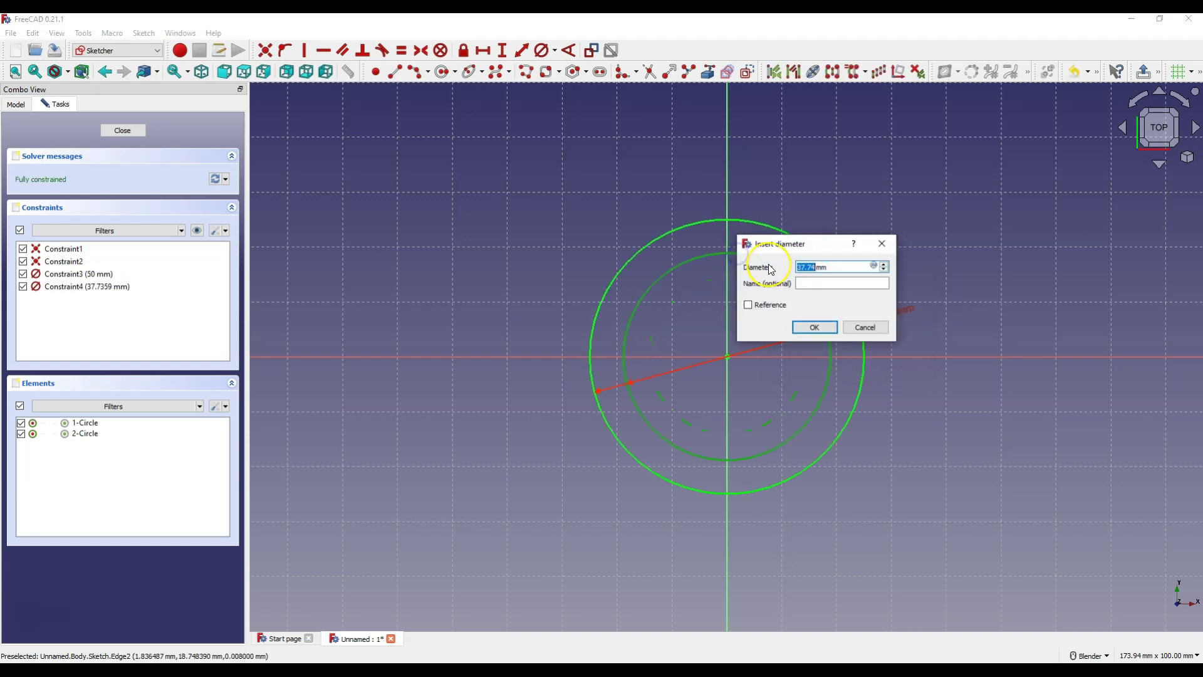
{"action": "type", "text": "60"}
{"action": "left_click", "coordinate": [846, 376]}
{"action": "left_click", "coordinate": [815, 328]}
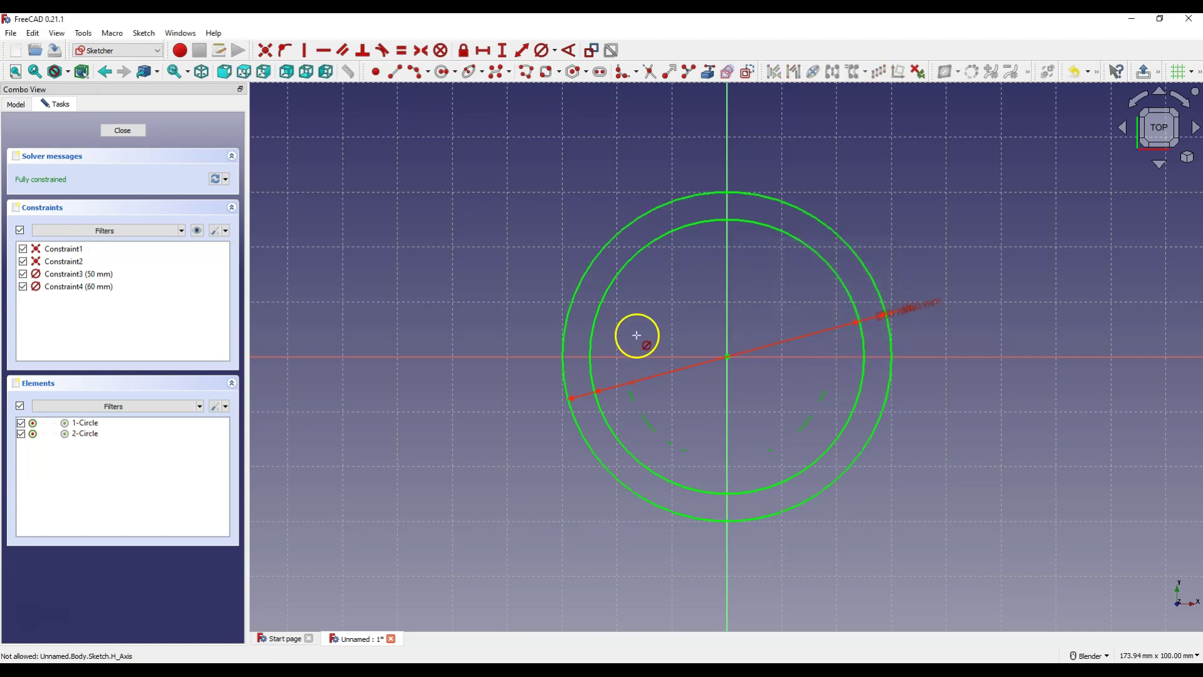
{"action": "left_click", "coordinate": [124, 130]}
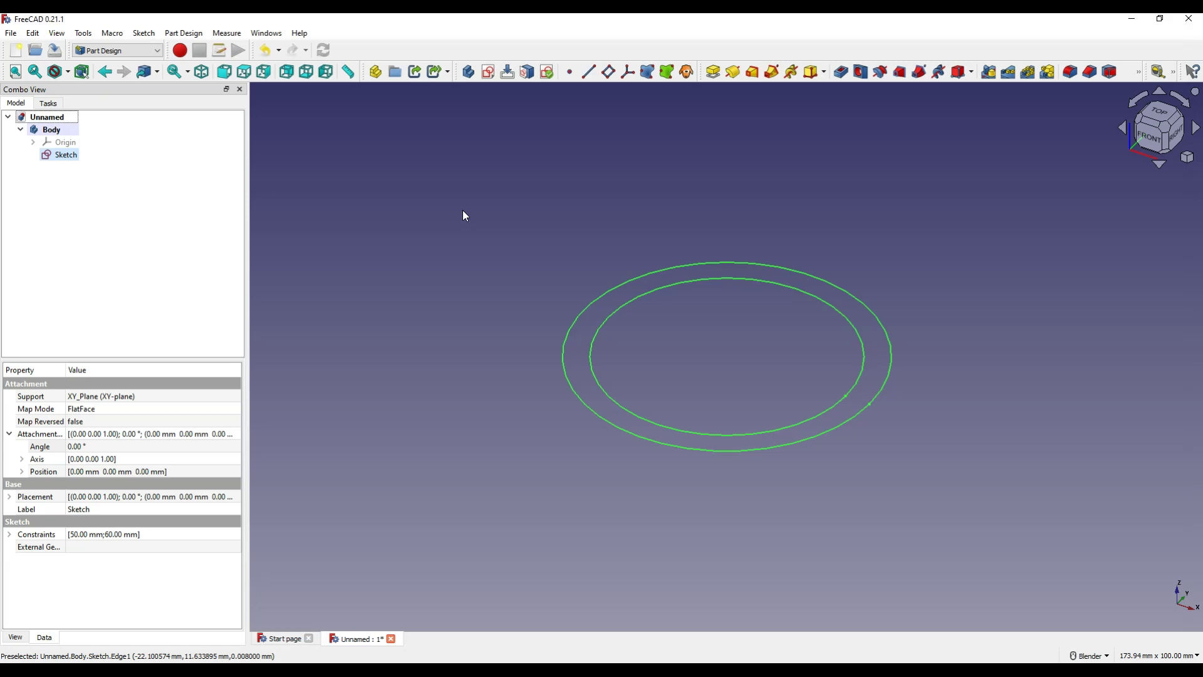
- Create another sketch attached to the XZ plane
{"action": "left_click", "coordinate": [487, 74]}
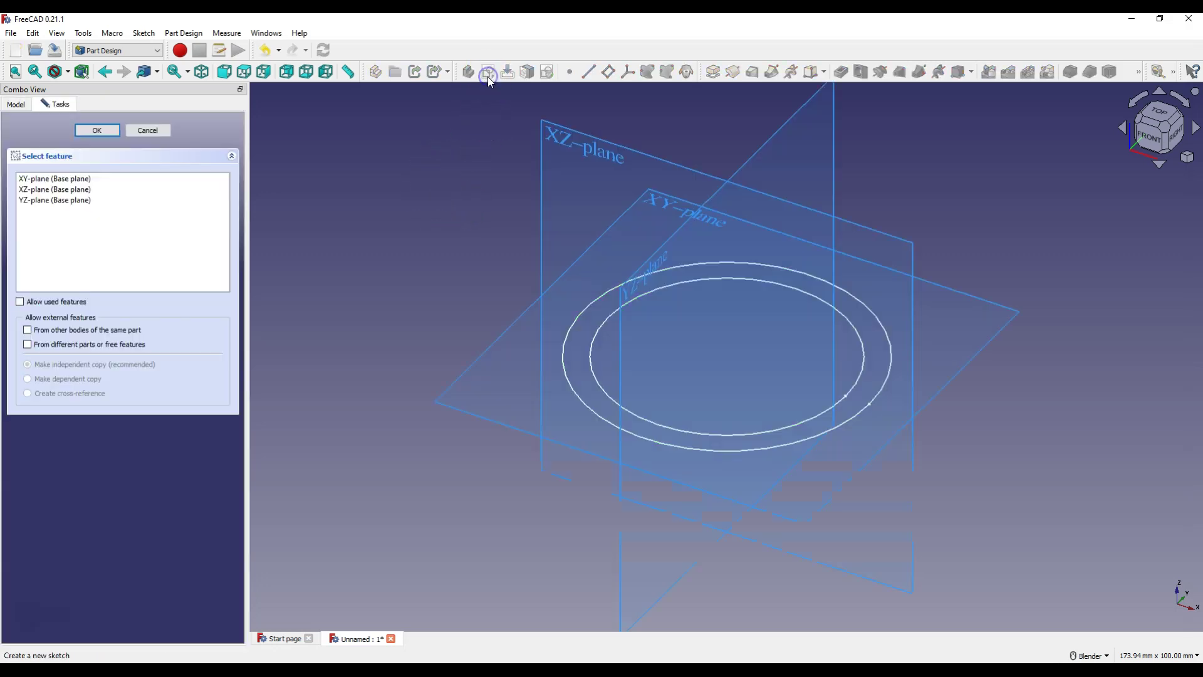
{"action": "left_click", "coordinate": [566, 142]}
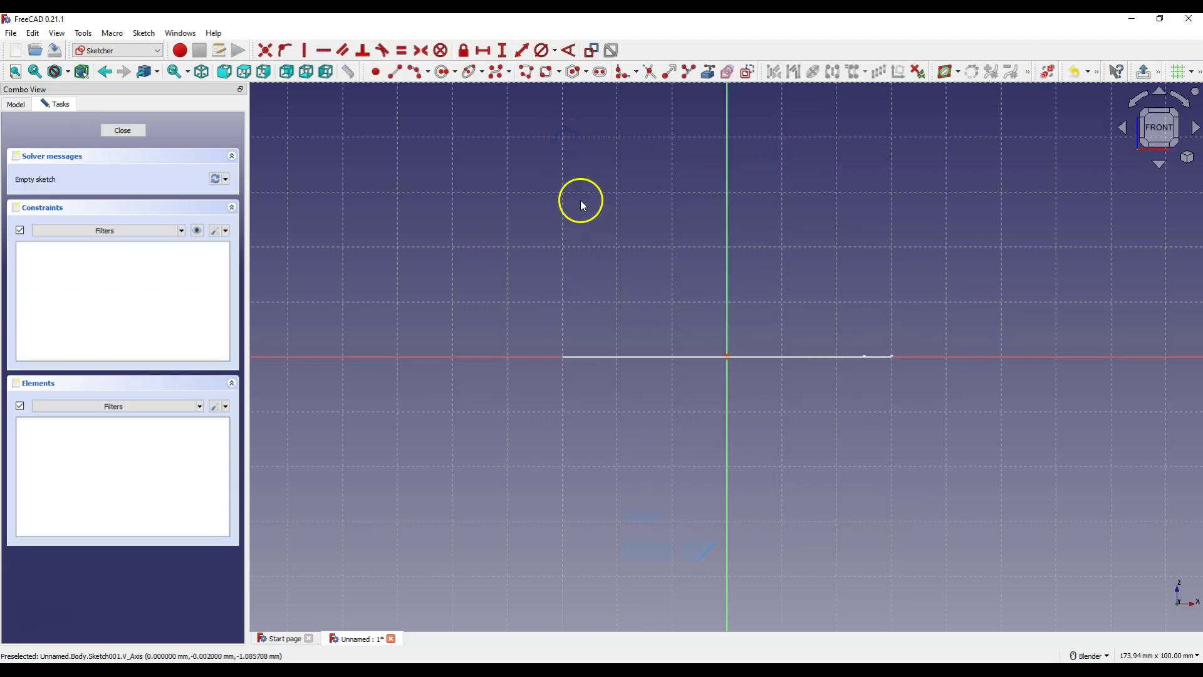
- Draw a polyline from the origin straight up, then angled to the right
{"action": "left_click", "coordinate": [530, 76]}
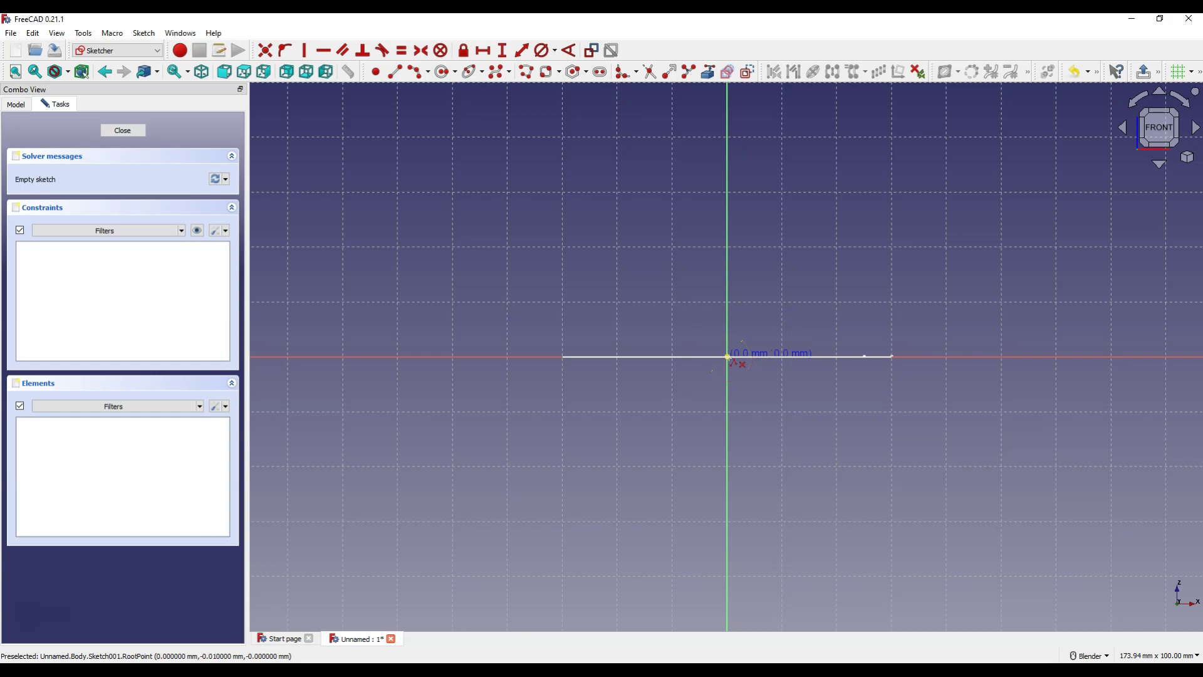
{"action": "left_click_drag", "start_coordinate": [728, 357], "coordinate": [727, 213]}
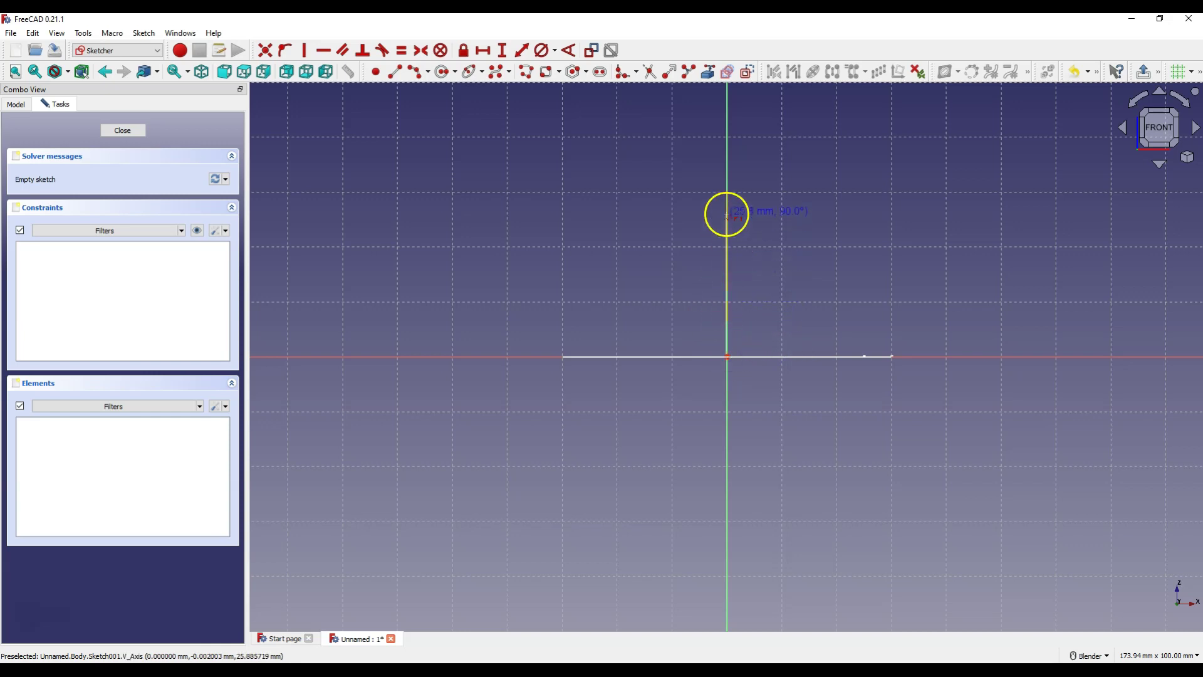
{"action": "left_click", "coordinate": [727, 214]}
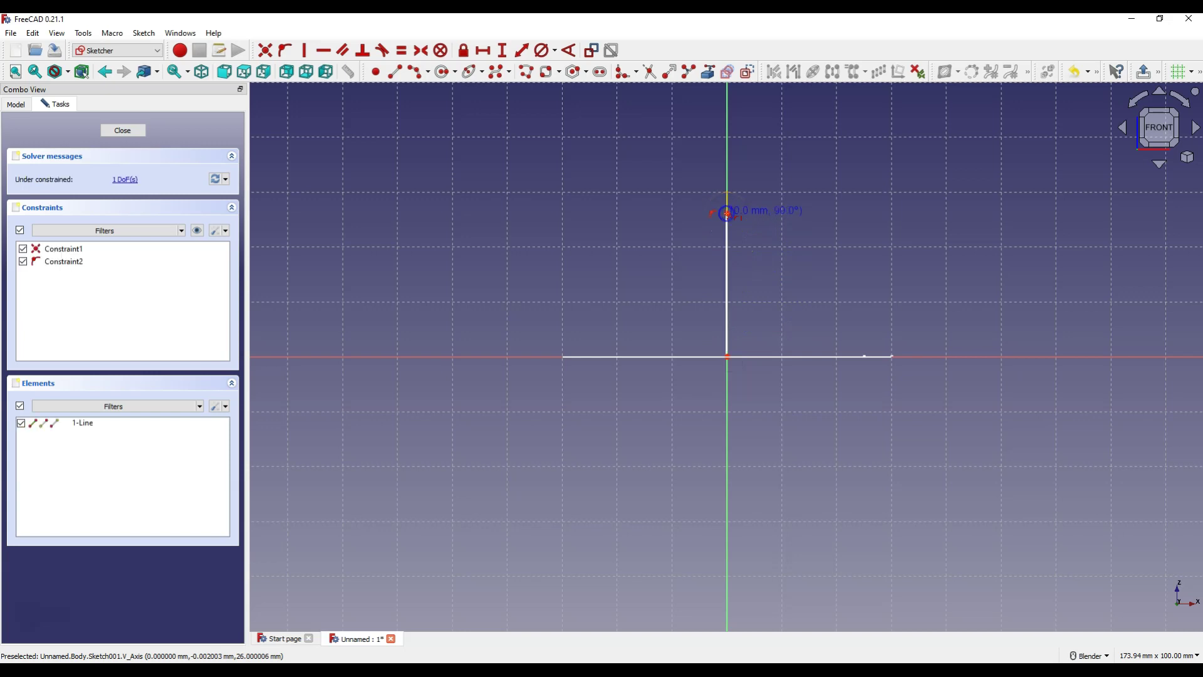
{"action": "left_click_drag", "start_coordinate": [815, 176], "coordinate": [849, 149]}
{"action": "left_click", "coordinate": [916, 210]}
{"action": "left_click_drag", "start_coordinate": [915, 210], "coordinate": [877, 224]}
{"action": "right_click", "coordinate": [877, 225]}
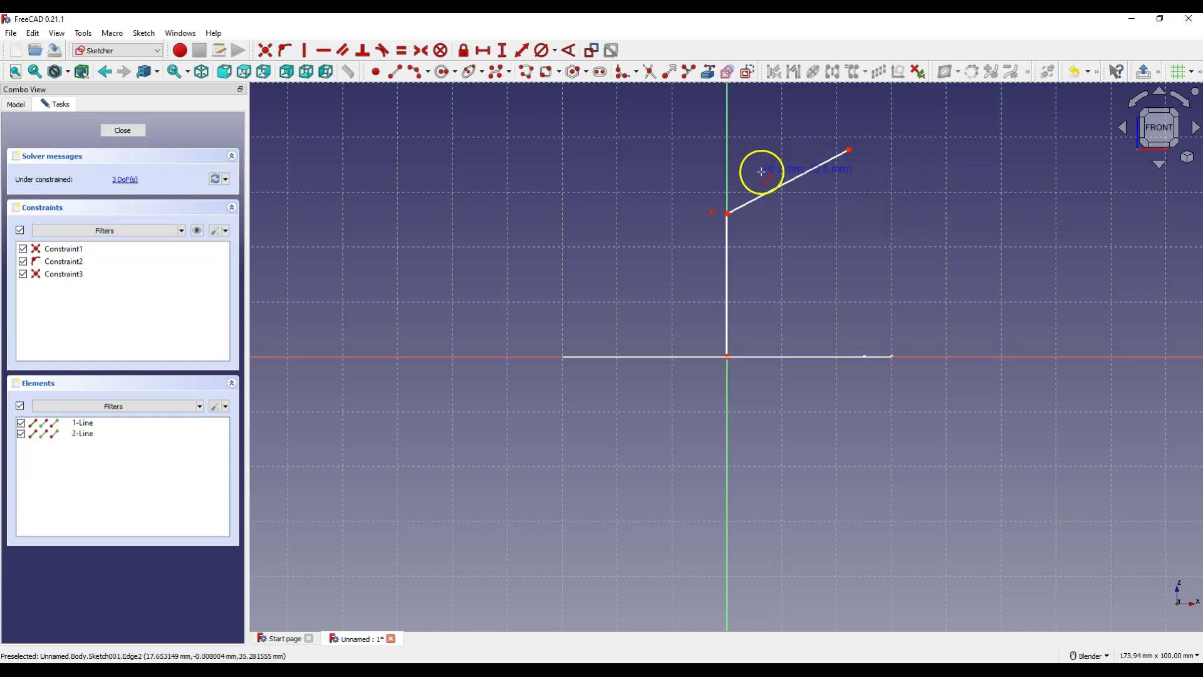
{"action": "right_click", "coordinate": [805, 193]}
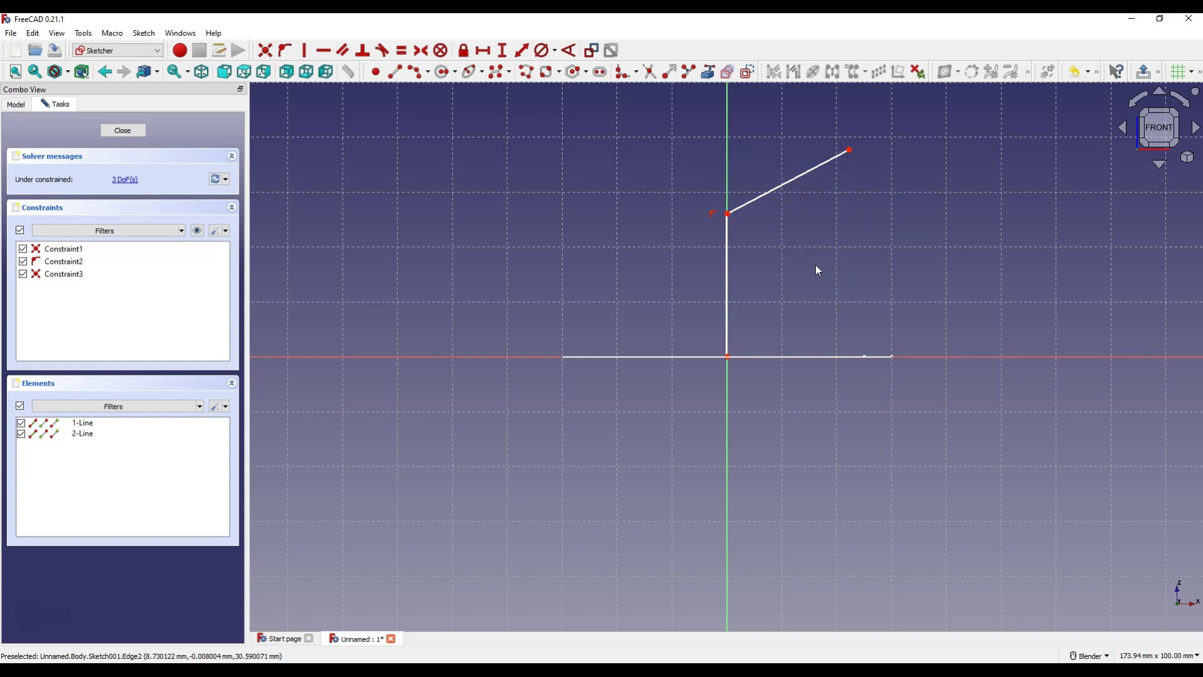
- Round the corner between the two lines with a constraint-preserving sketch fillet
{"action": "left_click", "coordinate": [636, 72]}
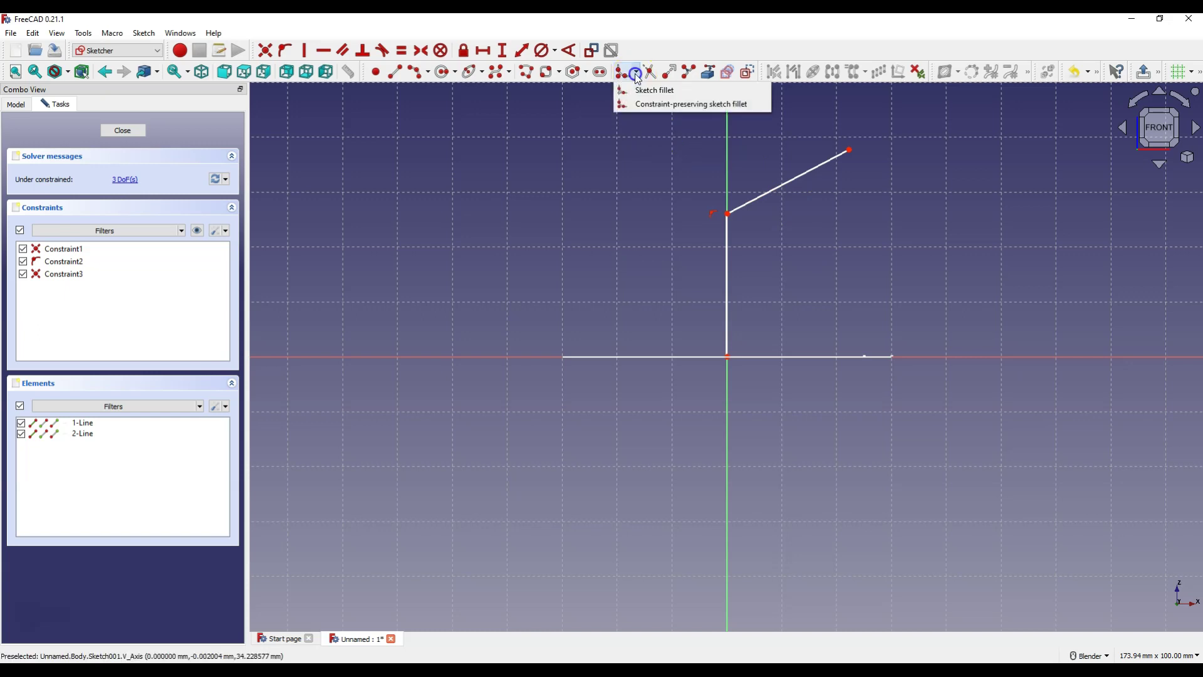
{"action": "left_click", "coordinate": [651, 105]}
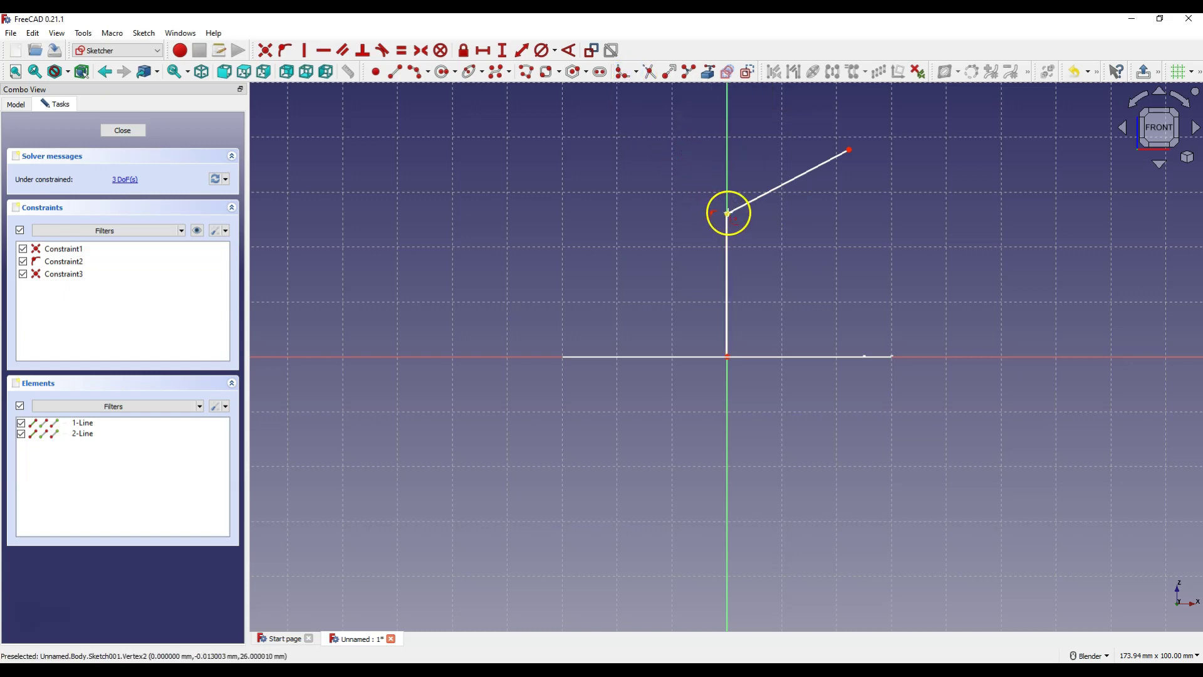
{"action": "left_click", "coordinate": [722, 206]}
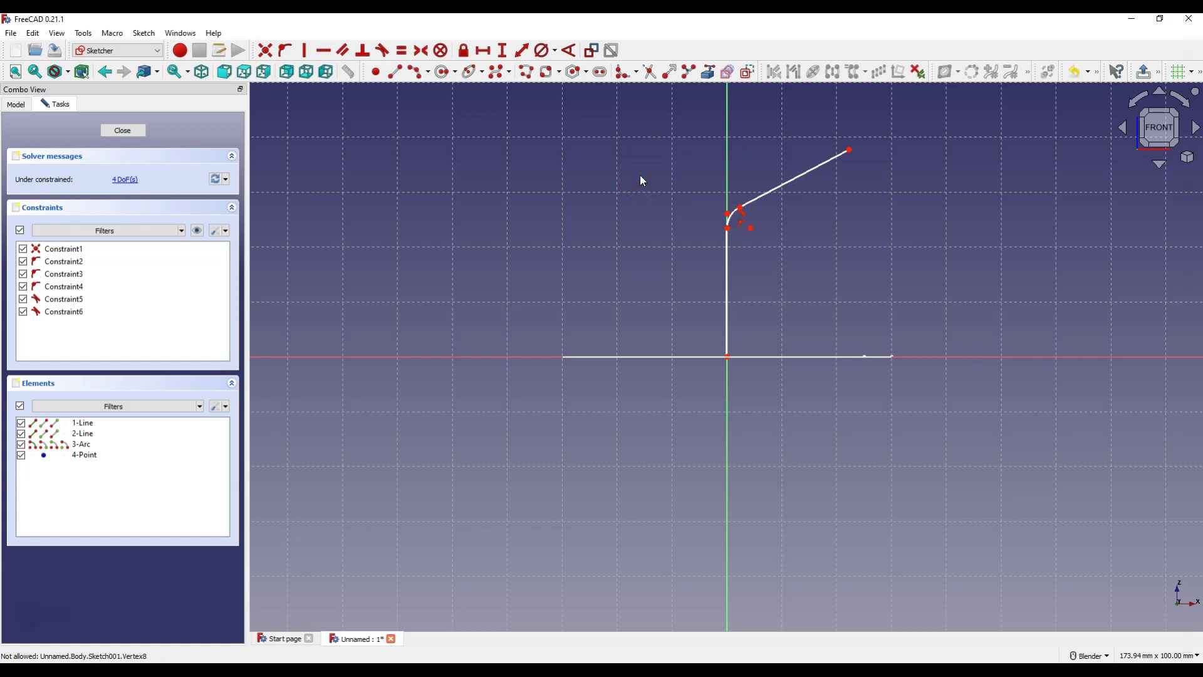
{"action": "left_click", "coordinate": [501, 50]}
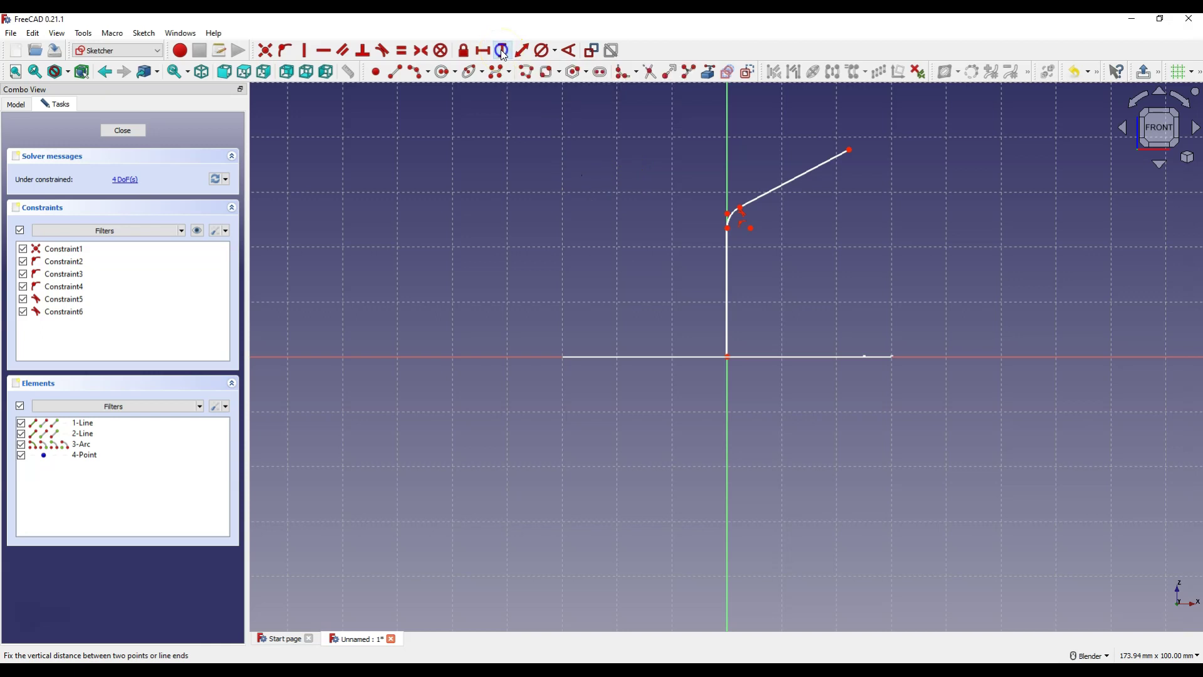
- Set the vertical line's length to 50 mm
{"action": "left_click", "coordinate": [727, 290]}
{"action": "type", "text": "50"}
{"action": "key", "text": "Return"}
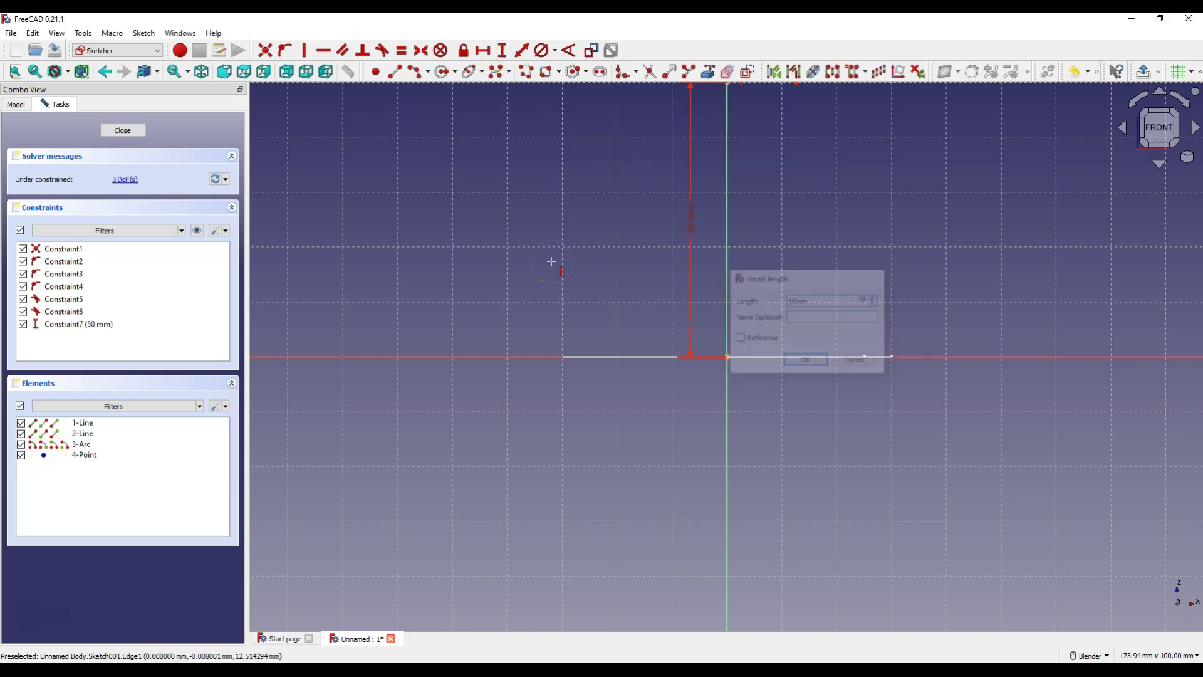
{"action": "scroll", "coordinate": [548, 317], "scroll_direction": "down", "scroll_amount": 5}
{"action": "scroll", "coordinate": [607, 236], "scroll_direction": "up", "scroll_amount": 3}
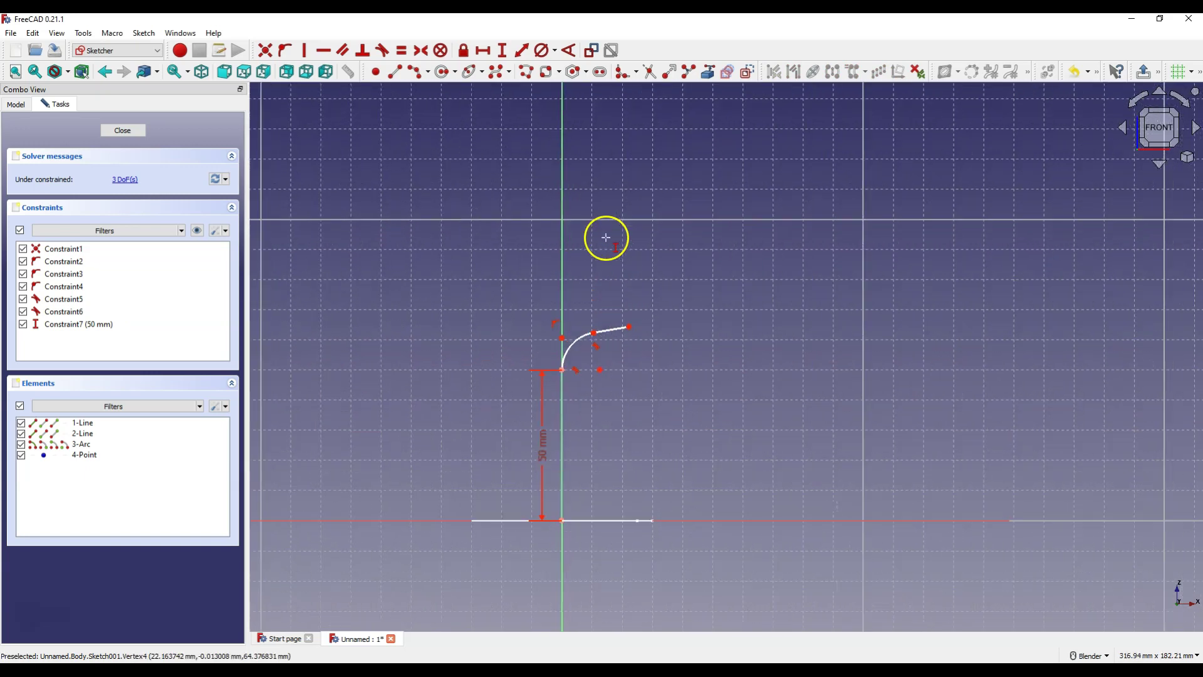
- Constrain the fillet arc radius to 50 mm
{"action": "left_click", "coordinate": [554, 51]}
{"action": "left_click", "coordinate": [561, 70]}
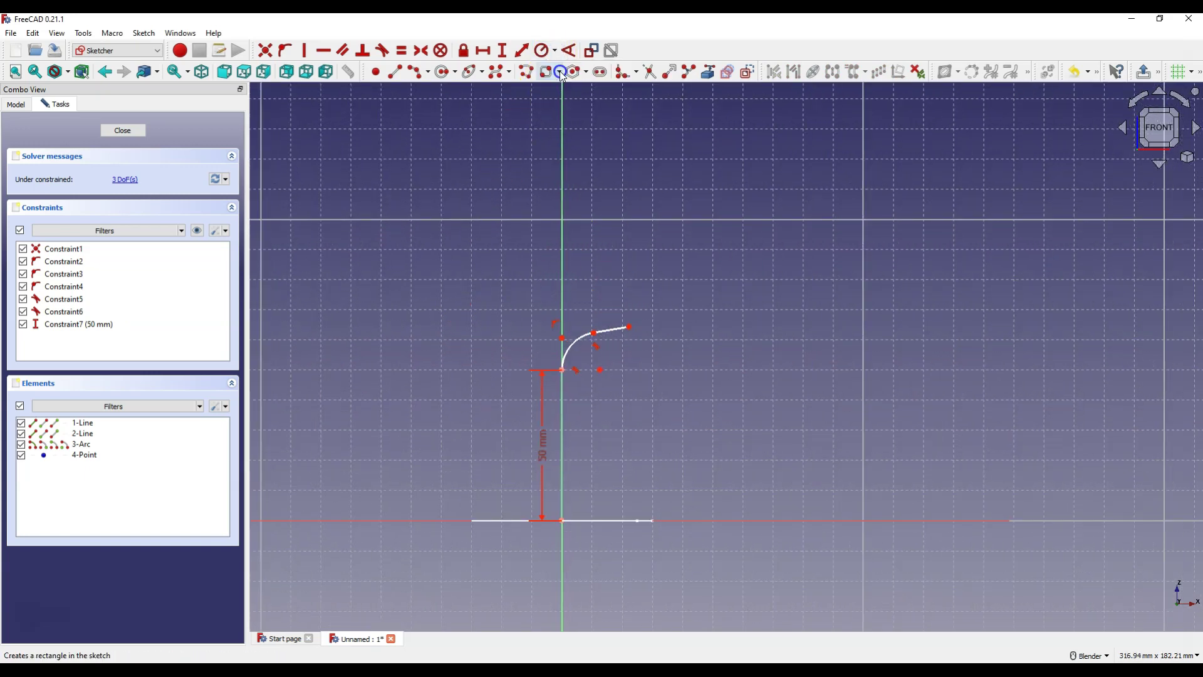
{"action": "left_click", "coordinate": [580, 348]}
{"action": "type", "text": "50"}
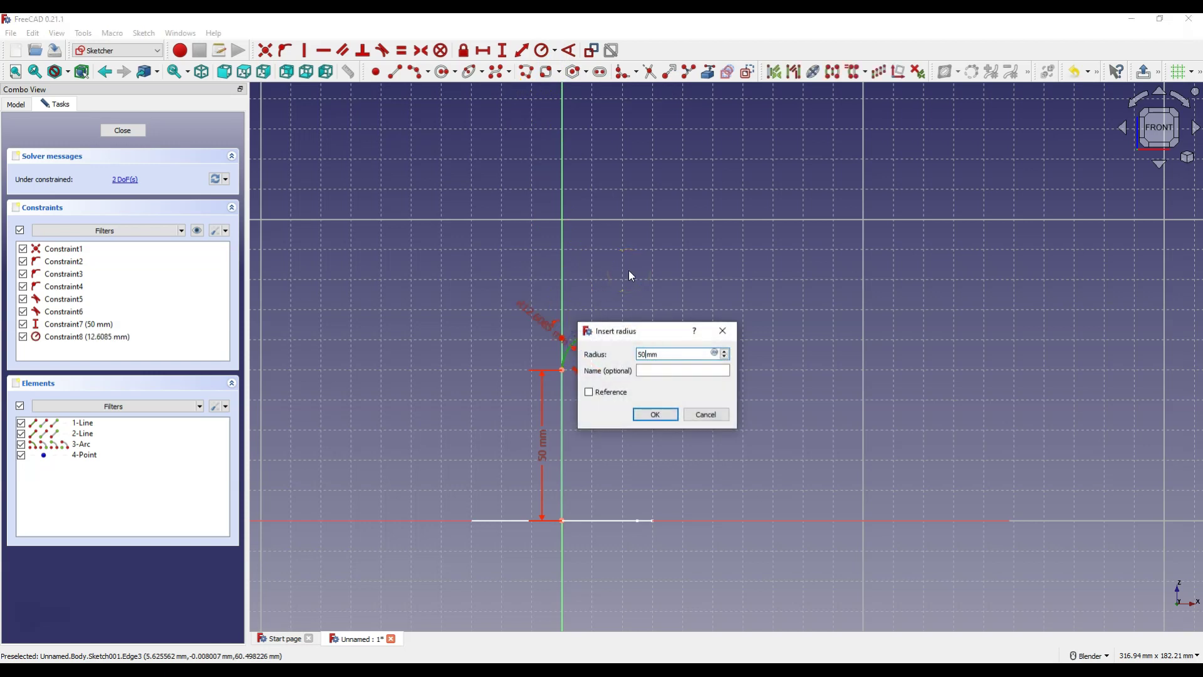
{"action": "key", "text": "Return"}
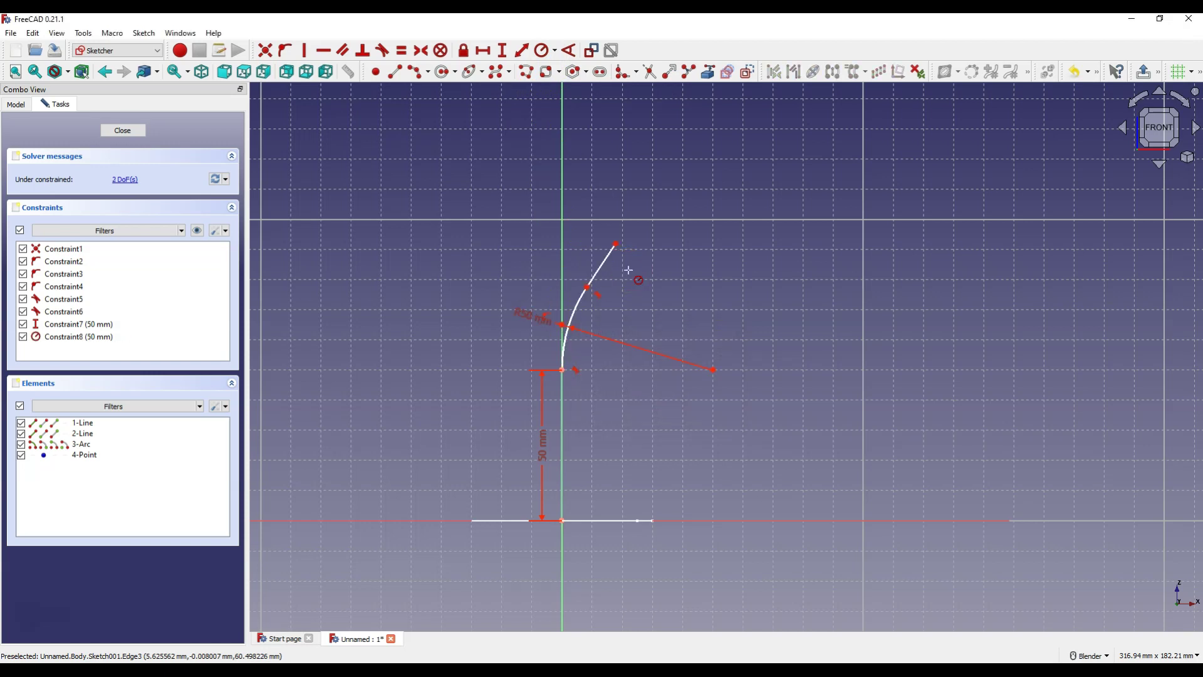
- Set the upper angled line's length to 50 mm
{"action": "left_click", "coordinate": [525, 55]}
{"action": "left_click", "coordinate": [602, 270]}
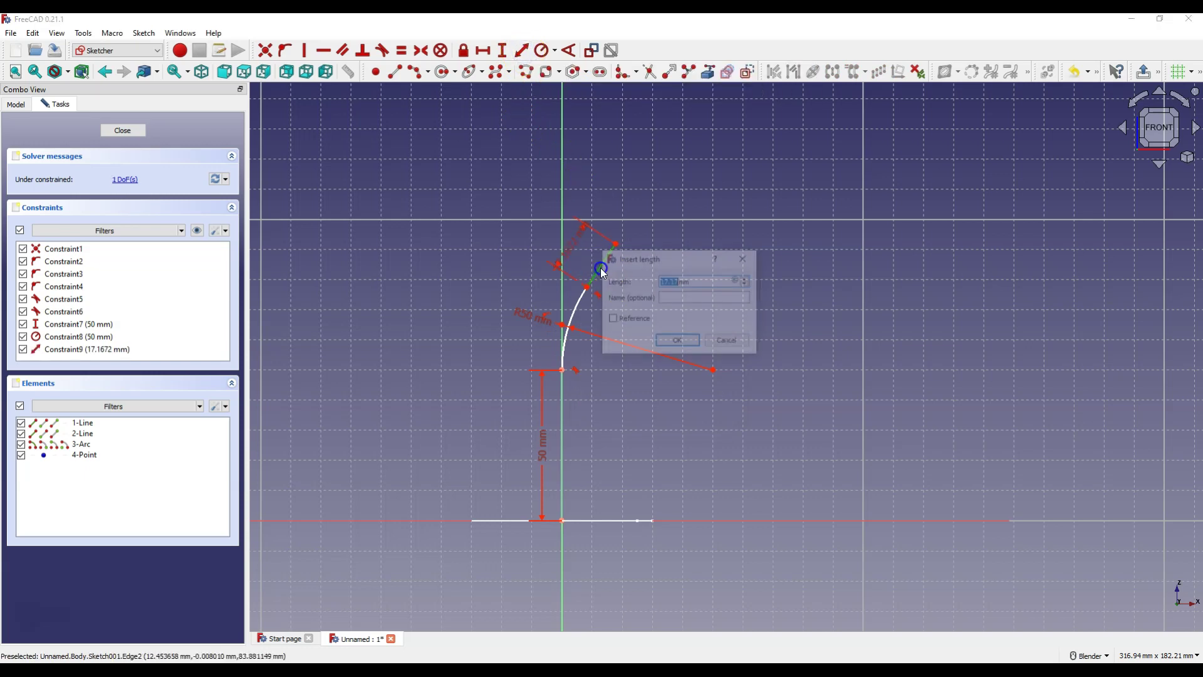
{"action": "type", "text": "50"}
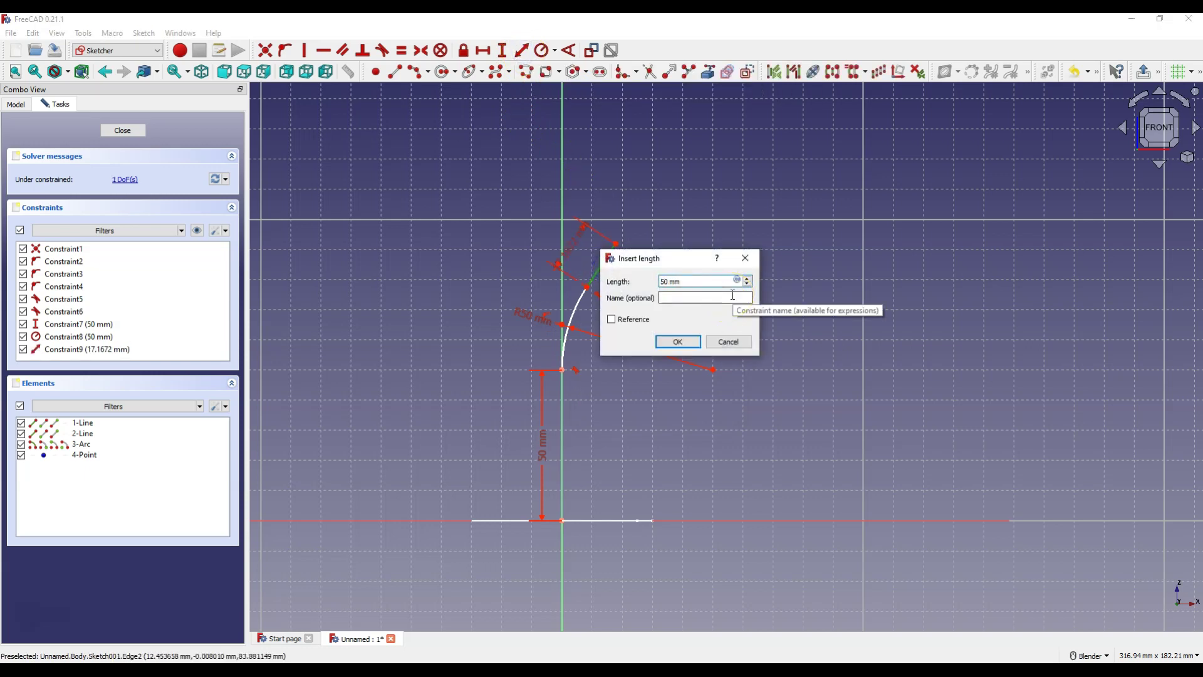
{"action": "key", "text": "Return"}
{"action": "left_click", "coordinate": [631, 266]}
- Constrain the angle between the two lines to 120° and close the sketch
{"action": "left_click", "coordinate": [592, 253]}
{"action": "left_click", "coordinate": [561, 421]}
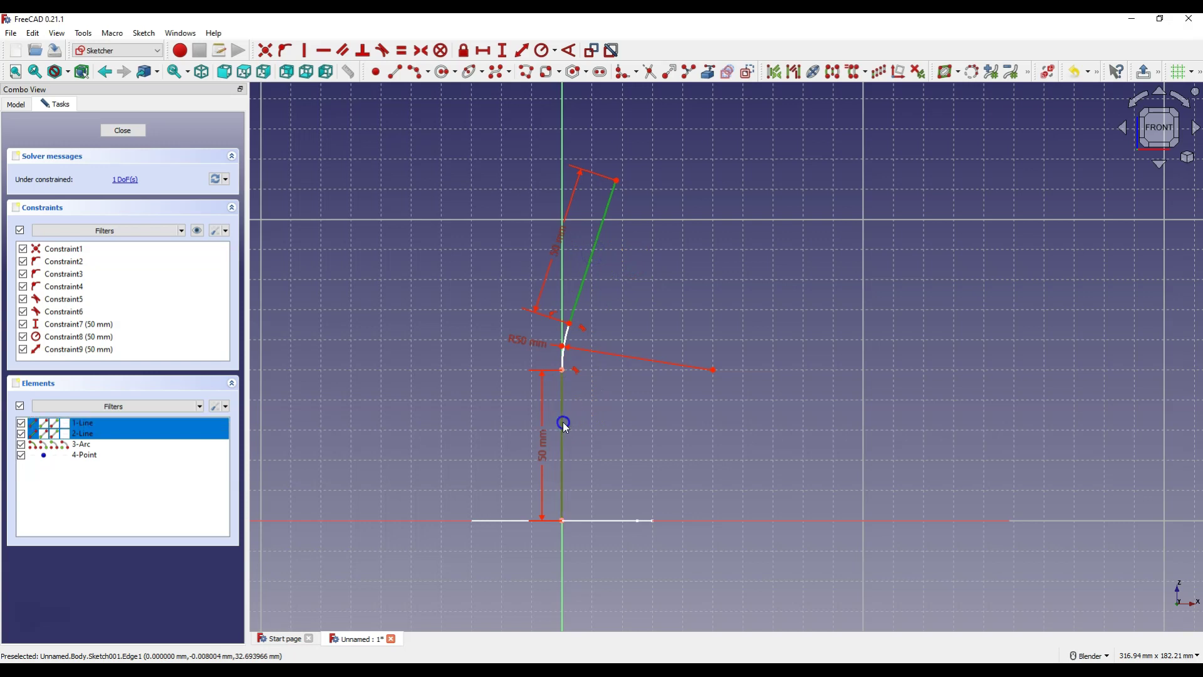
{"action": "left_click", "coordinate": [567, 50]}
{"action": "type", "text": "12"}
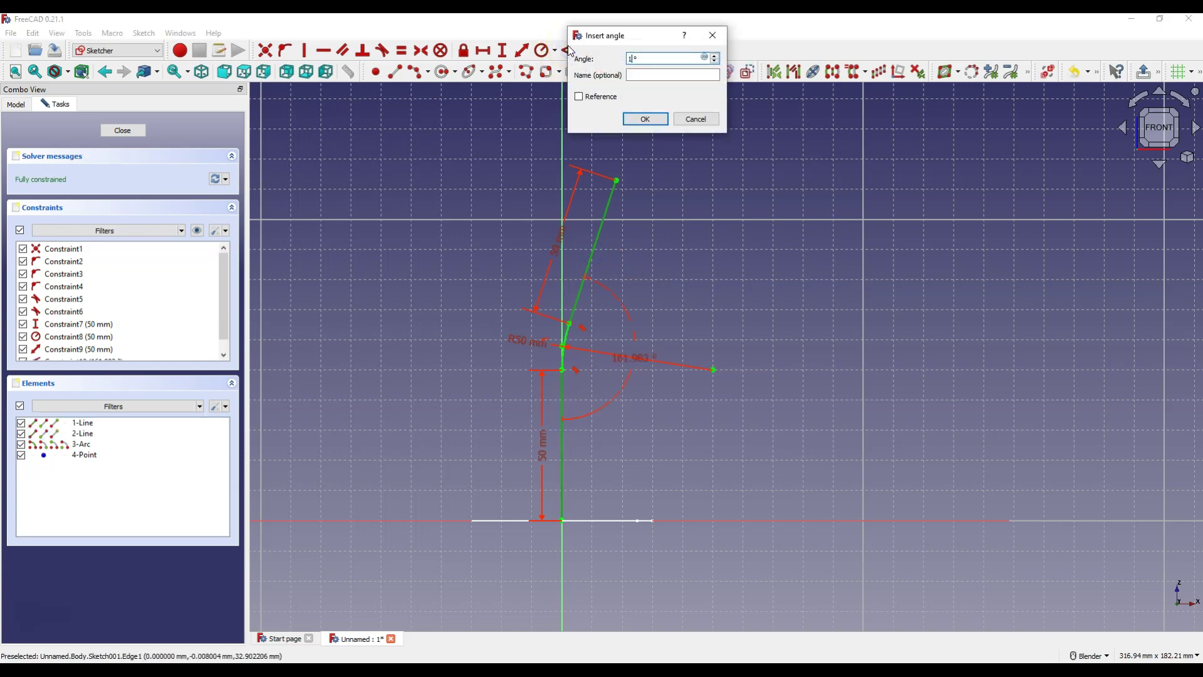
{"action": "type", "text": "0"}
{"action": "left_click", "coordinate": [639, 119]}
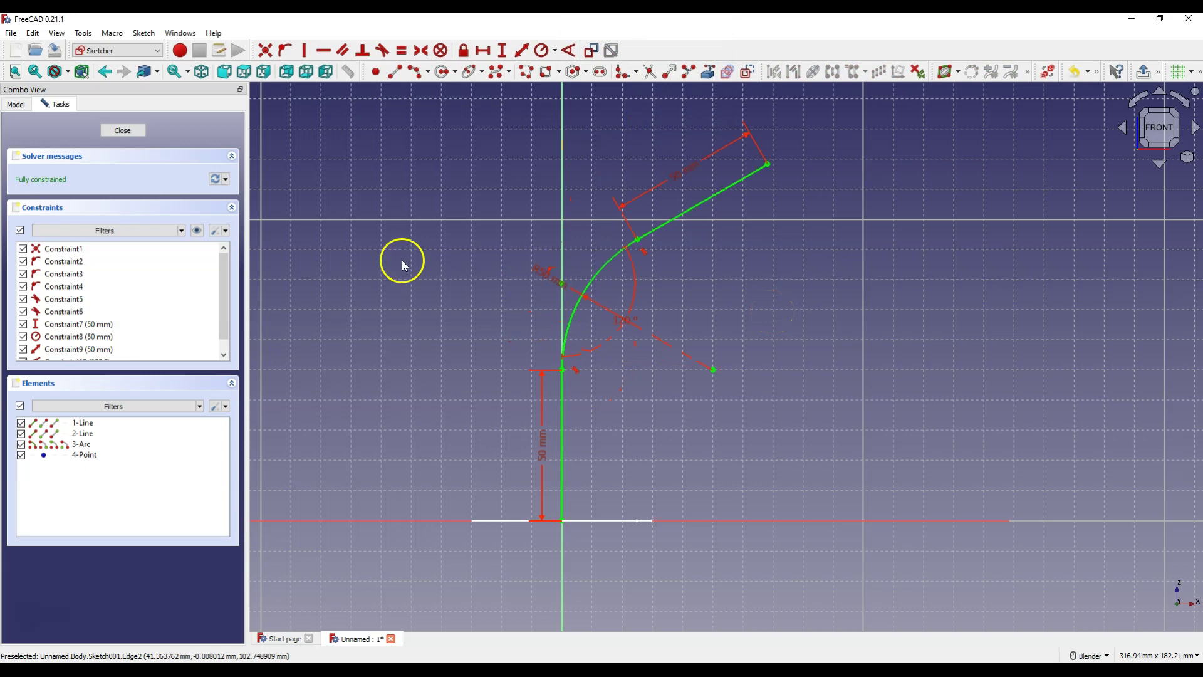
{"action": "left_click", "coordinate": [124, 130]}
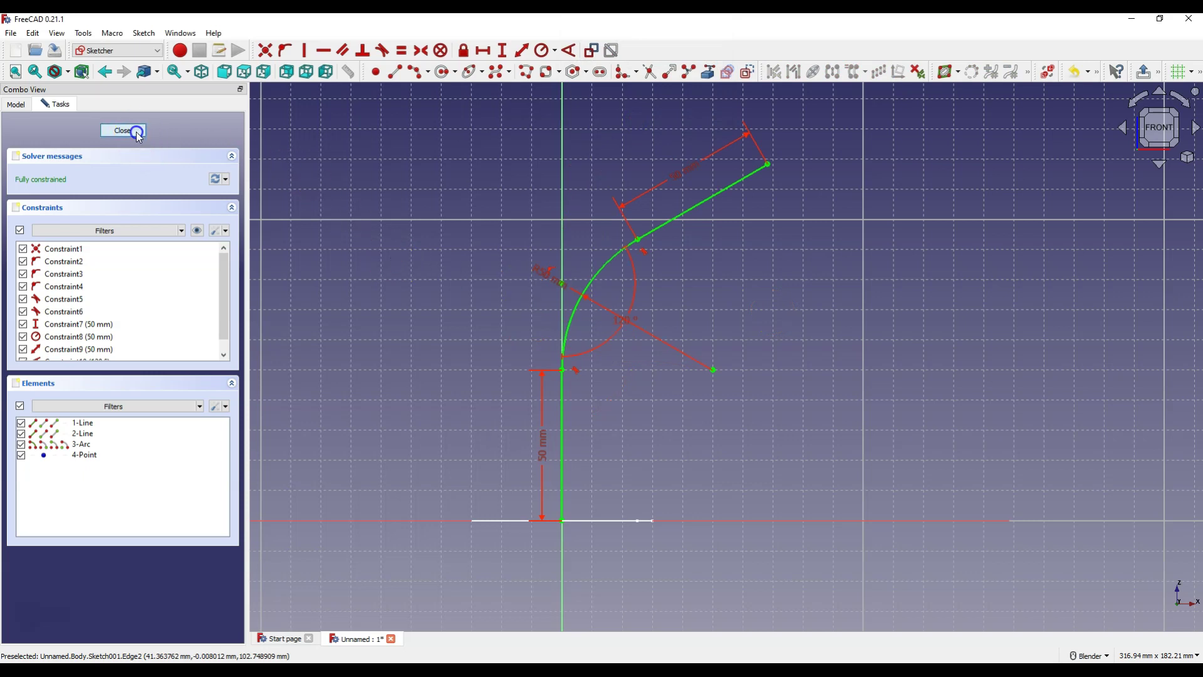
- Zoom in and select the path's end point and final straight edge
{"action": "scroll", "coordinate": [586, 224], "scroll_direction": "down", "scroll_amount": 5}
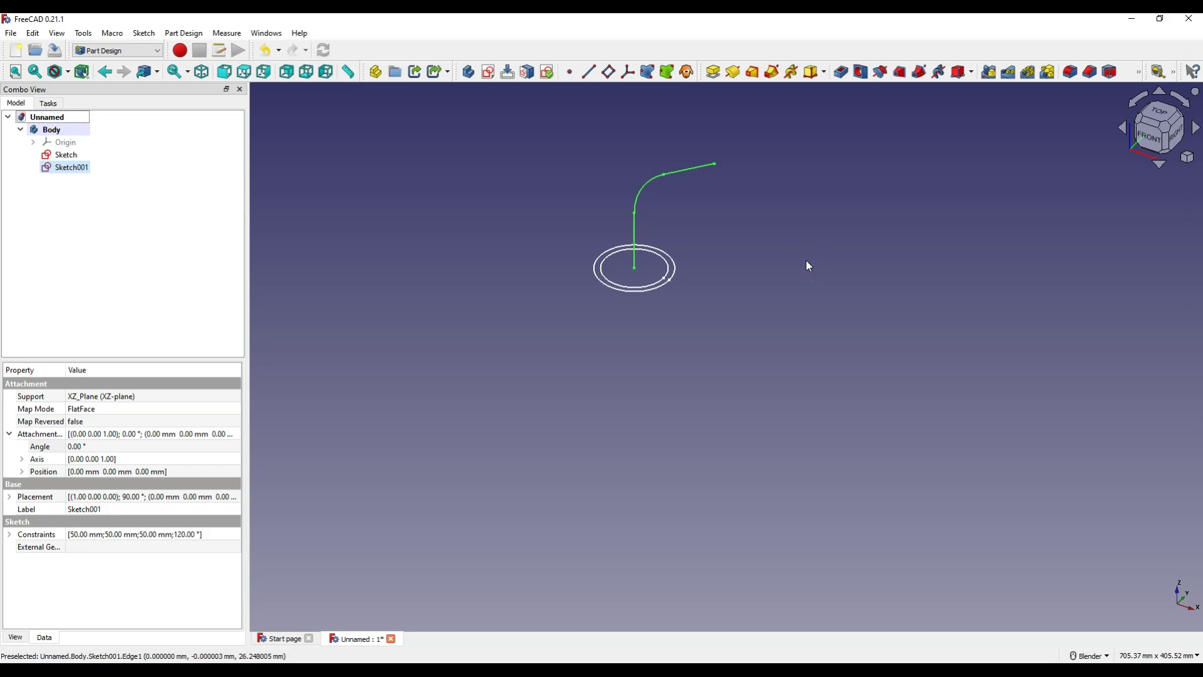
{"action": "scroll", "coordinate": [727, 131], "scroll_direction": "down", "scroll_amount": 2}
{"action": "scroll", "coordinate": [719, 118], "scroll_direction": "up", "scroll_amount": 10}
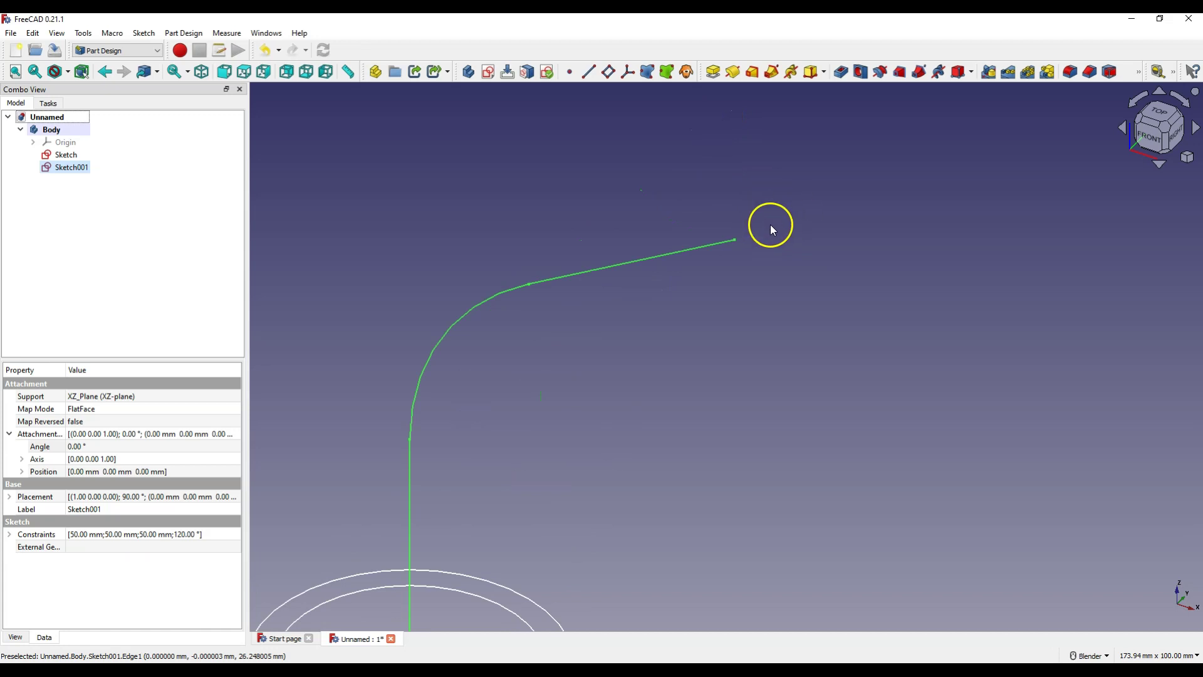
{"action": "left_click", "coordinate": [734, 239]}
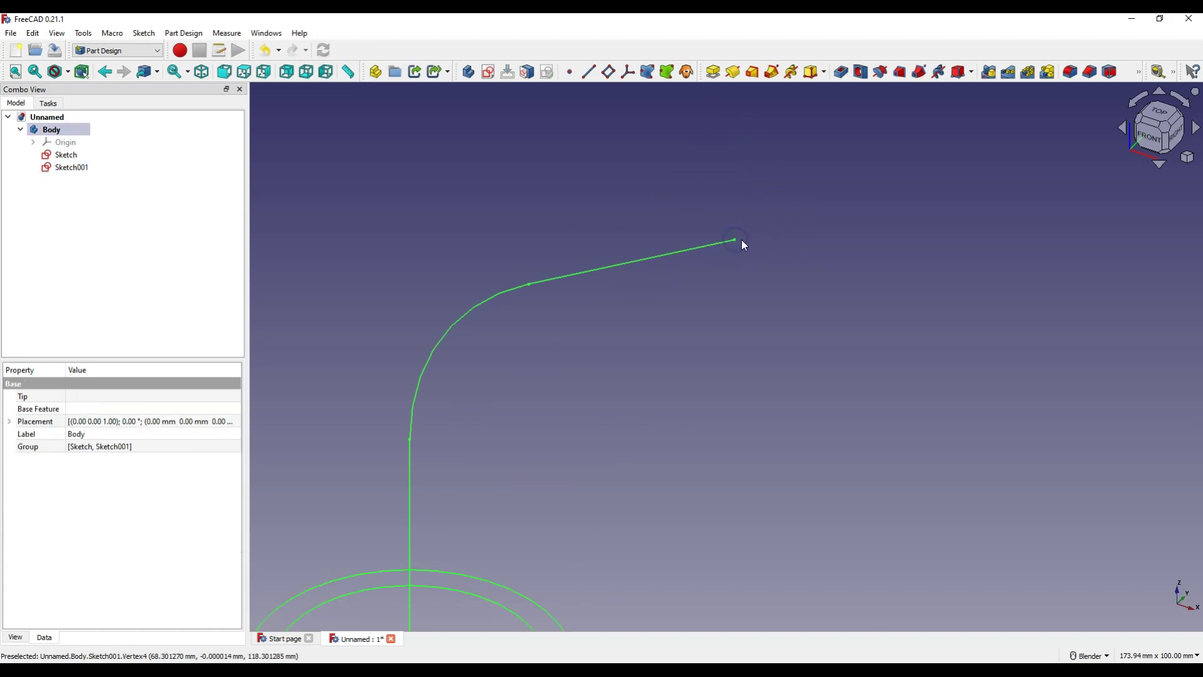
{"action": "left_click", "coordinate": [733, 241]}
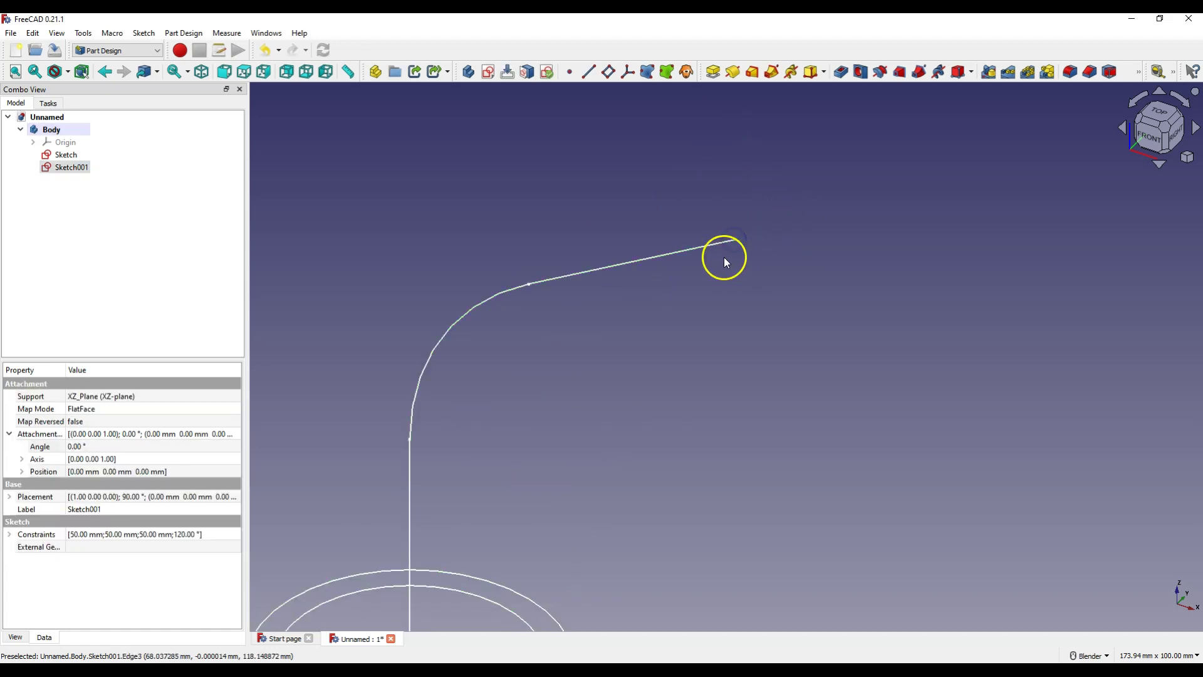
{"action": "left_click", "coordinate": [704, 247]}
{"action": "left_click", "coordinate": [734, 239]}
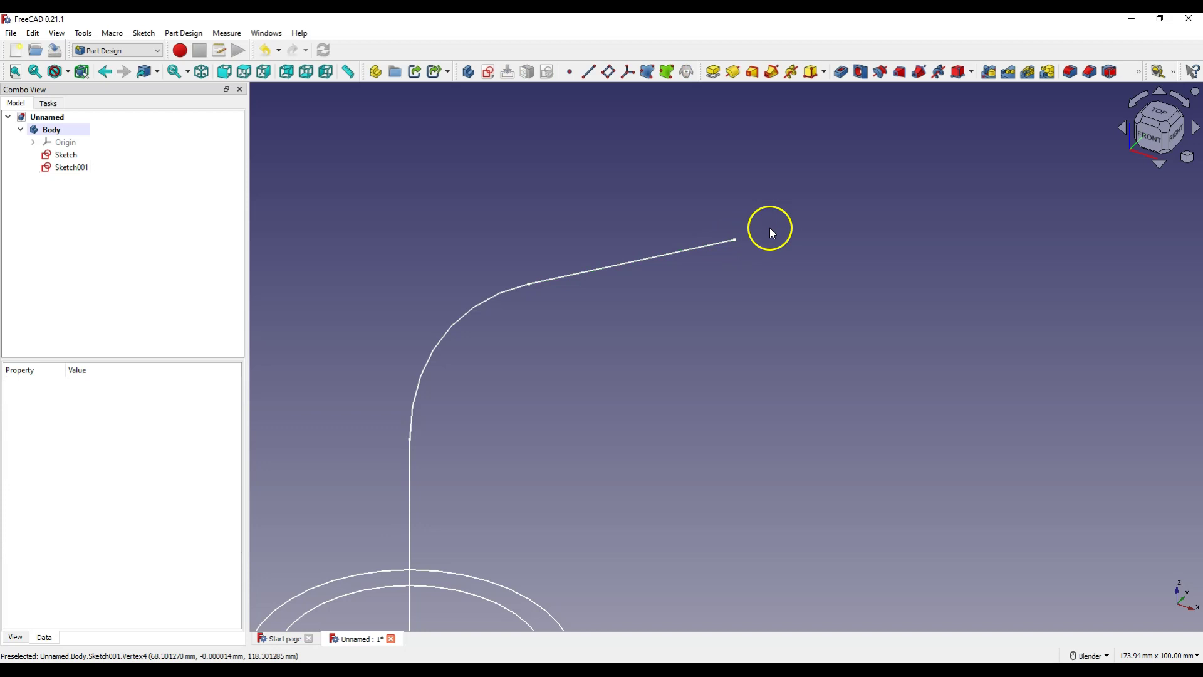
{"action": "left_click", "coordinate": [730, 242]}
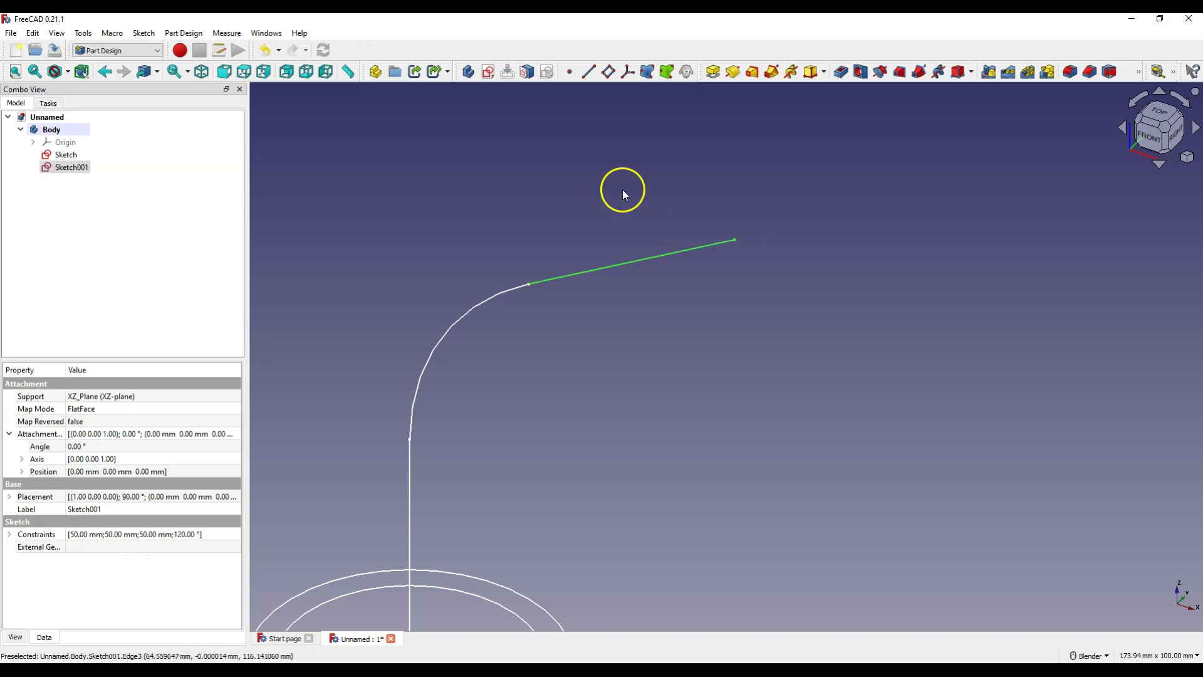
- Create a Normal-to-edge datum plane at the path end and start a sketch on DatumPlane
{"action": "left_click", "coordinate": [609, 72]}
{"action": "scroll", "coordinate": [844, 273], "scroll_direction": "down", "scroll_amount": 4}
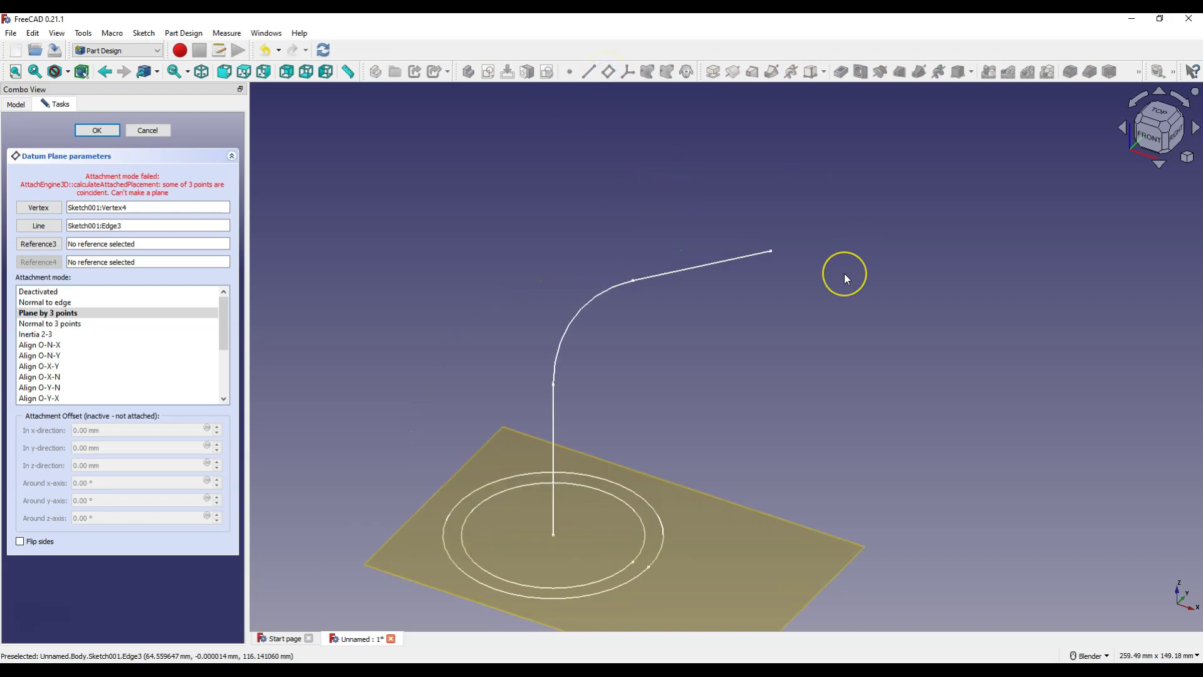
{"action": "left_click", "coordinate": [44, 302]}
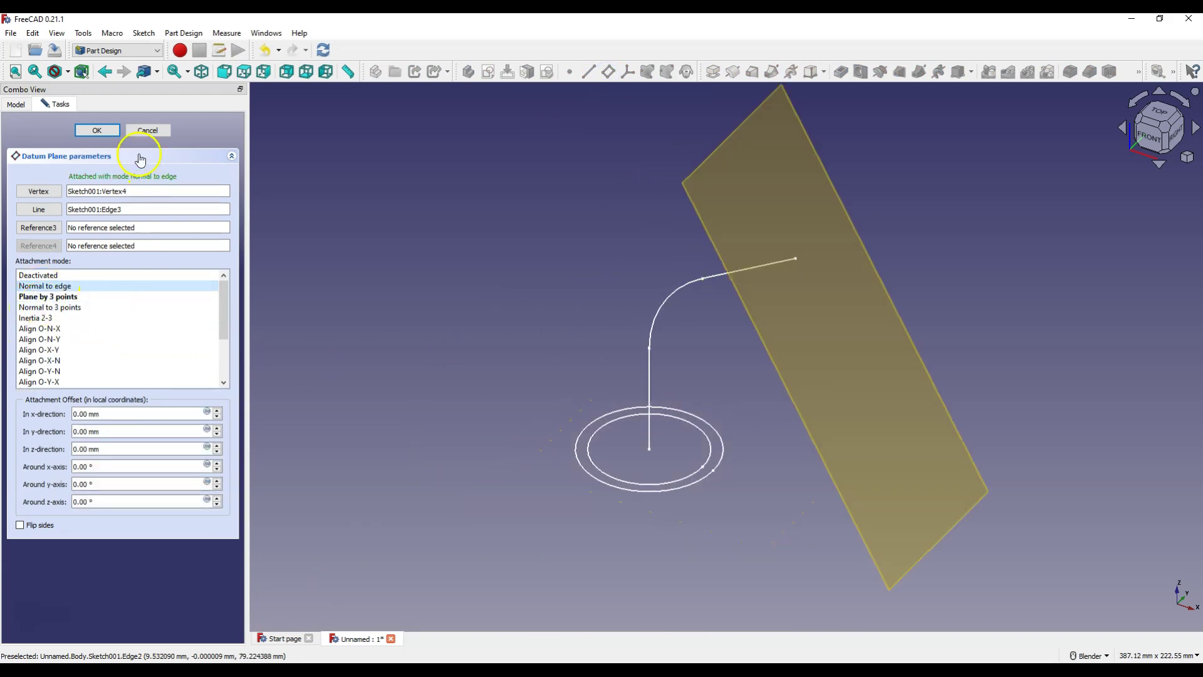
{"action": "left_click", "coordinate": [106, 127]}
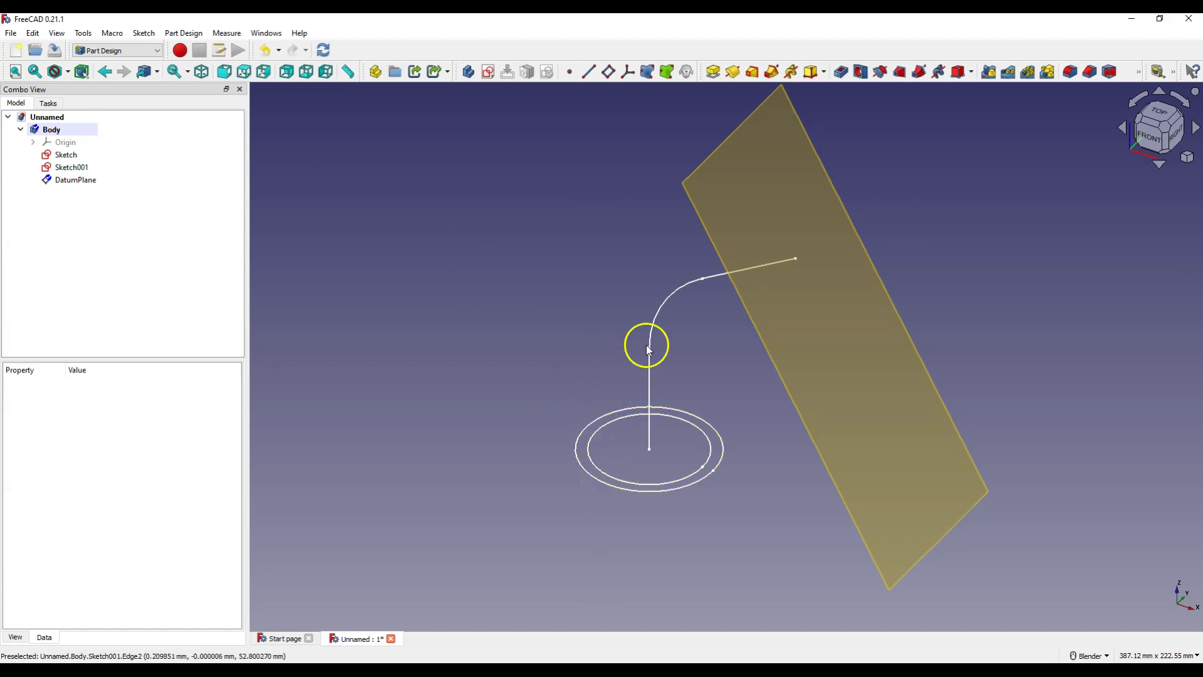
{"action": "left_click", "coordinate": [766, 194]}
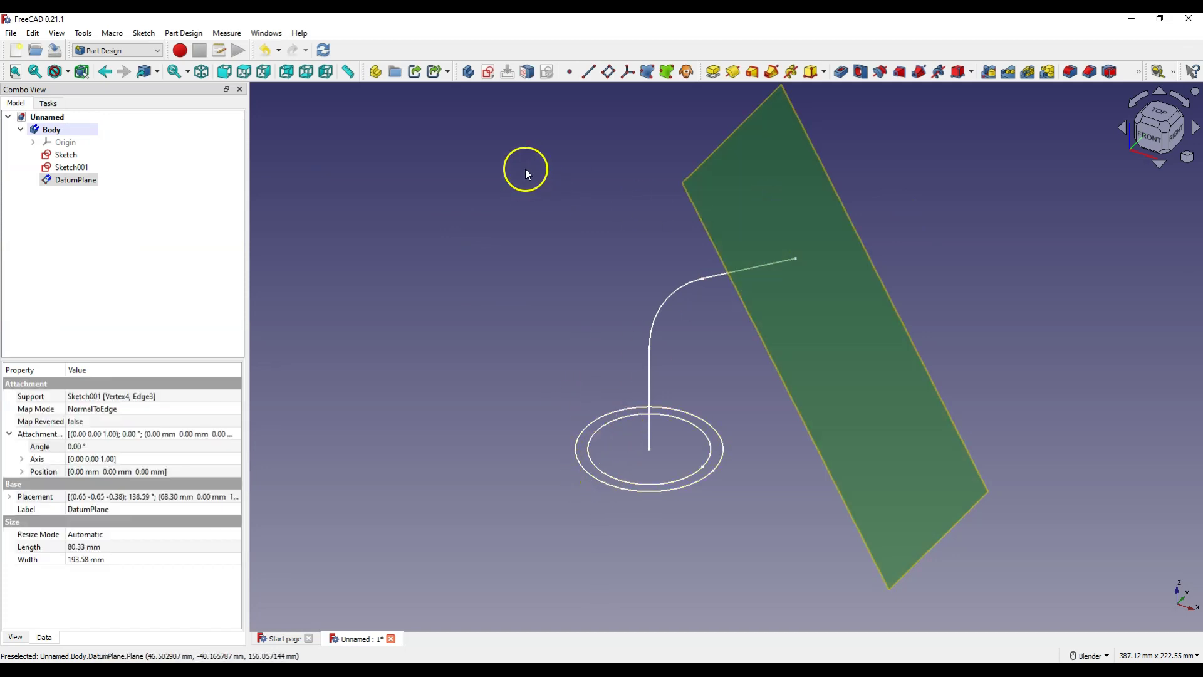
{"action": "left_click", "coordinate": [488, 72]}
- Carbon-copy the 50 mm and 60 mm circles from the first sketch, then close the sketch
{"action": "left_click", "coordinate": [694, 128]}
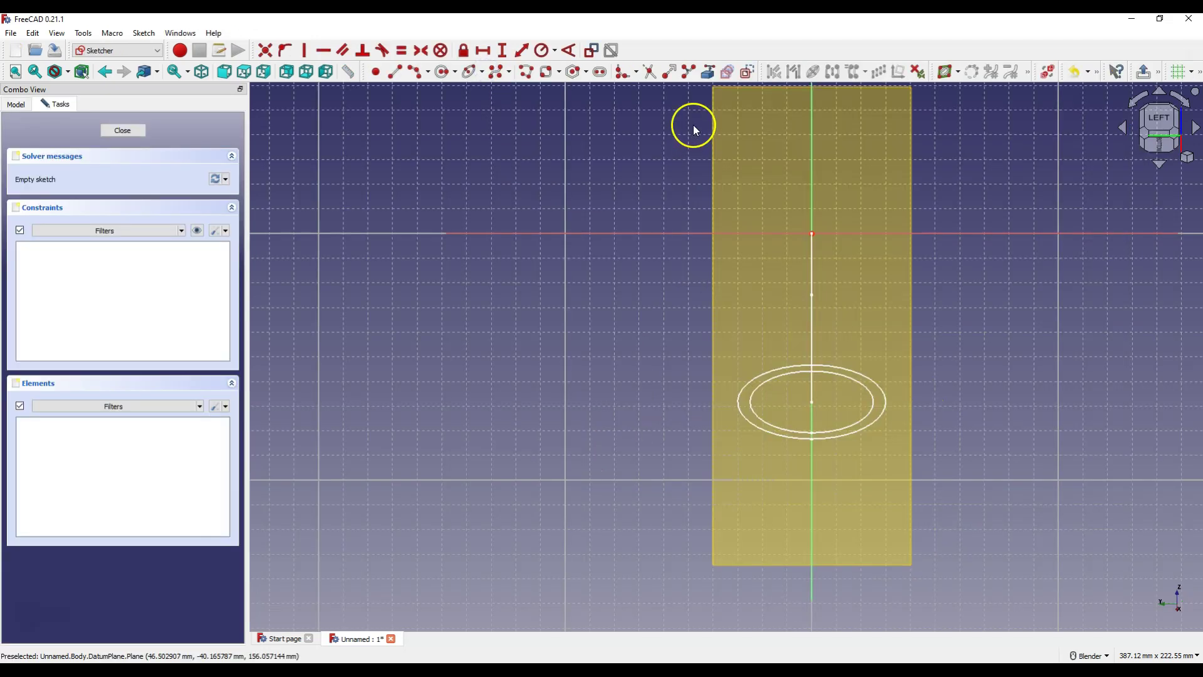
{"action": "left_click", "coordinate": [726, 73]}
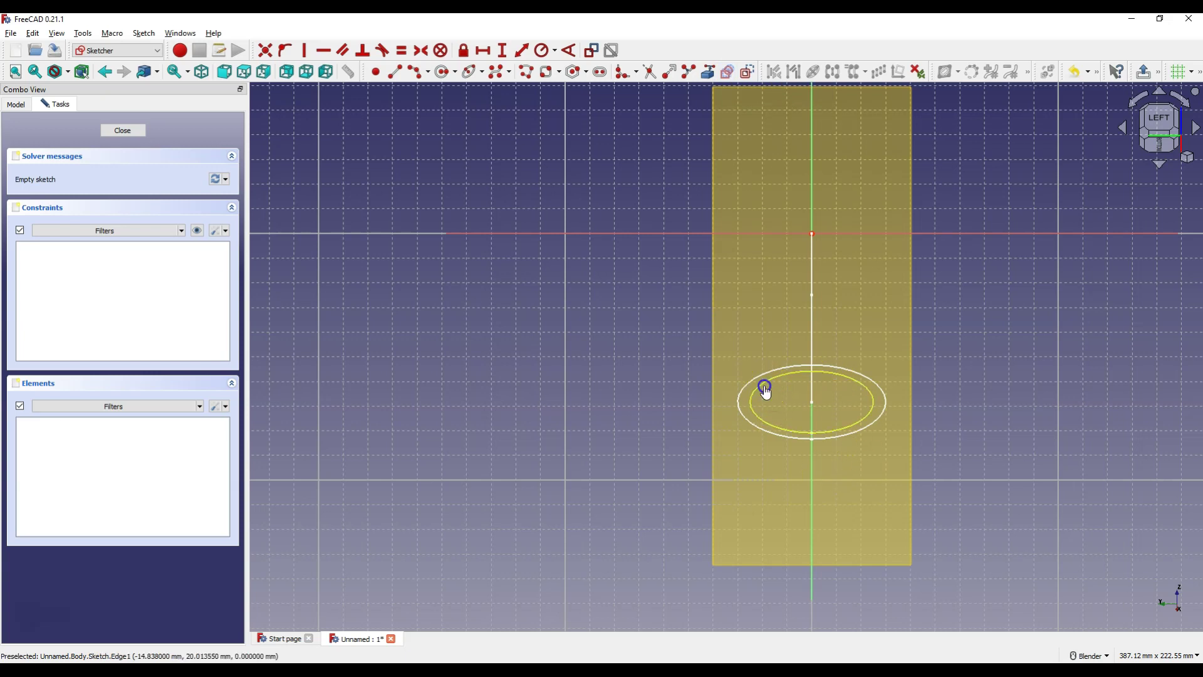
{"action": "key", "text": "ctrl+v"}
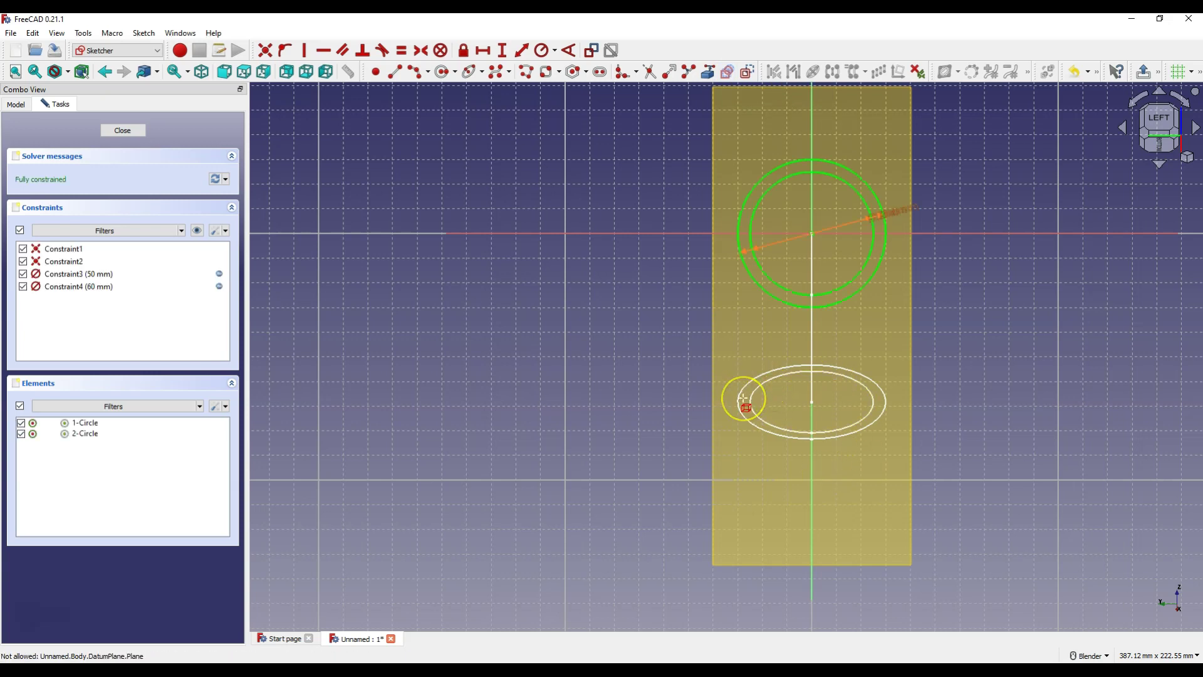
{"action": "left_click", "coordinate": [408, 260]}
{"action": "left_click", "coordinate": [118, 131]}
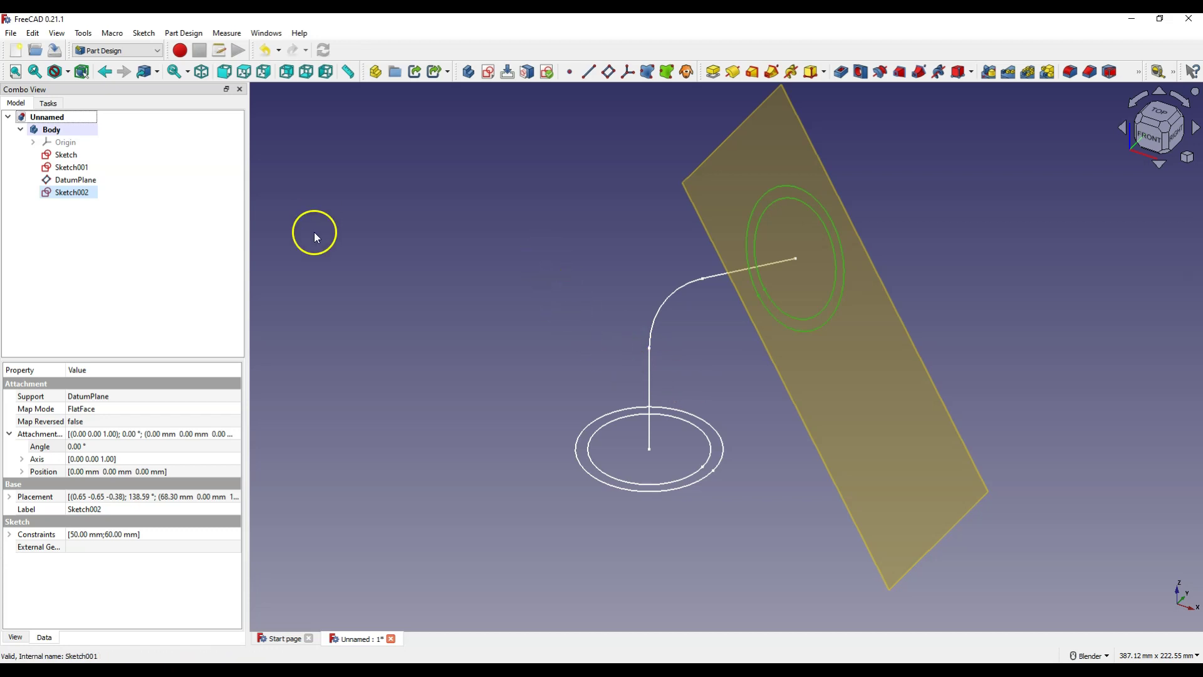
- Start an additive pipe from the ring sketch with Sketch001 as the sweep path
{"action": "left_click", "coordinate": [66, 155]}
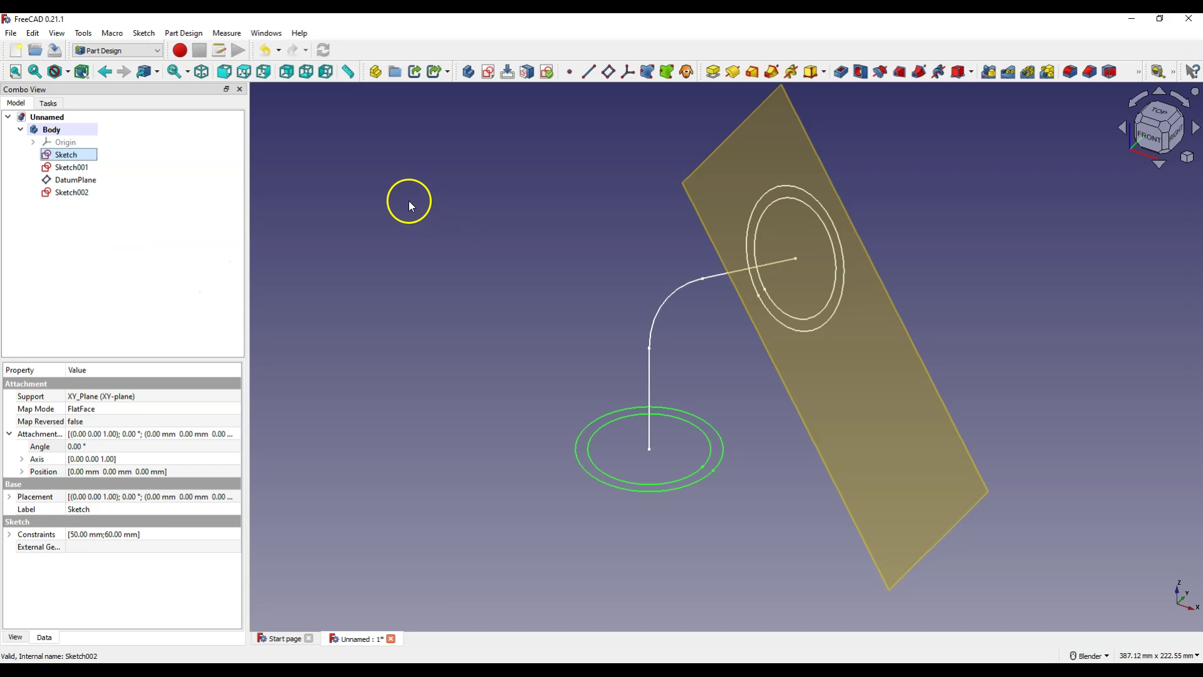
{"action": "left_click", "coordinate": [771, 72]}
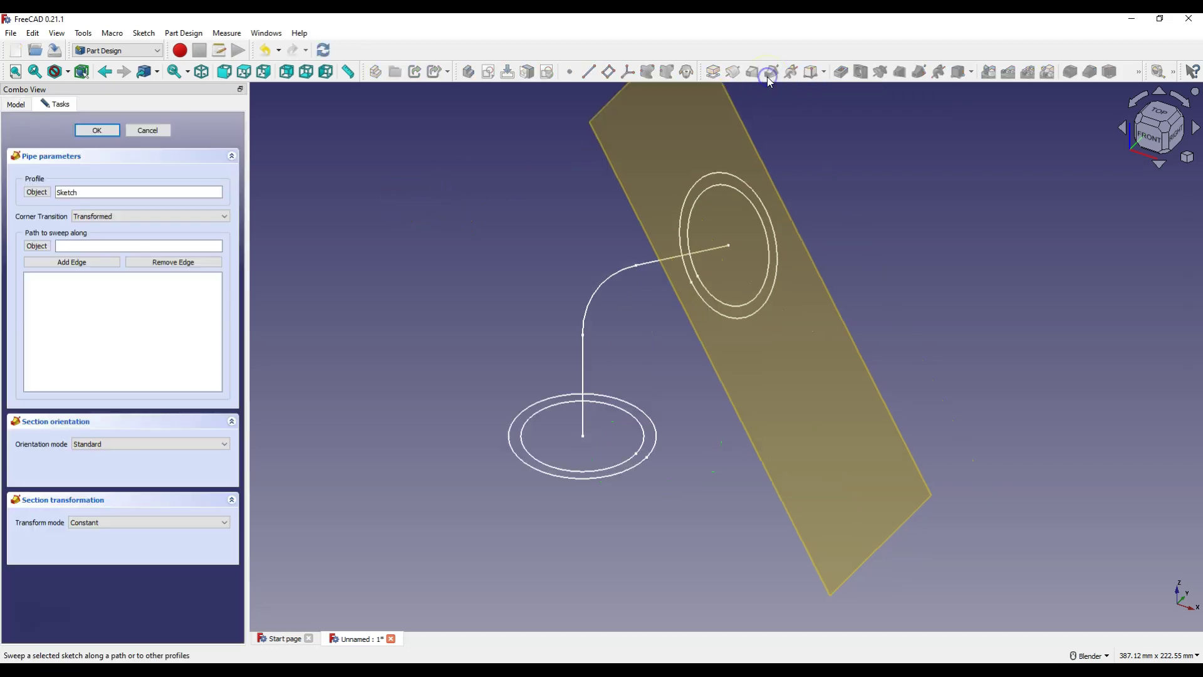
{"action": "left_click", "coordinate": [36, 245]}
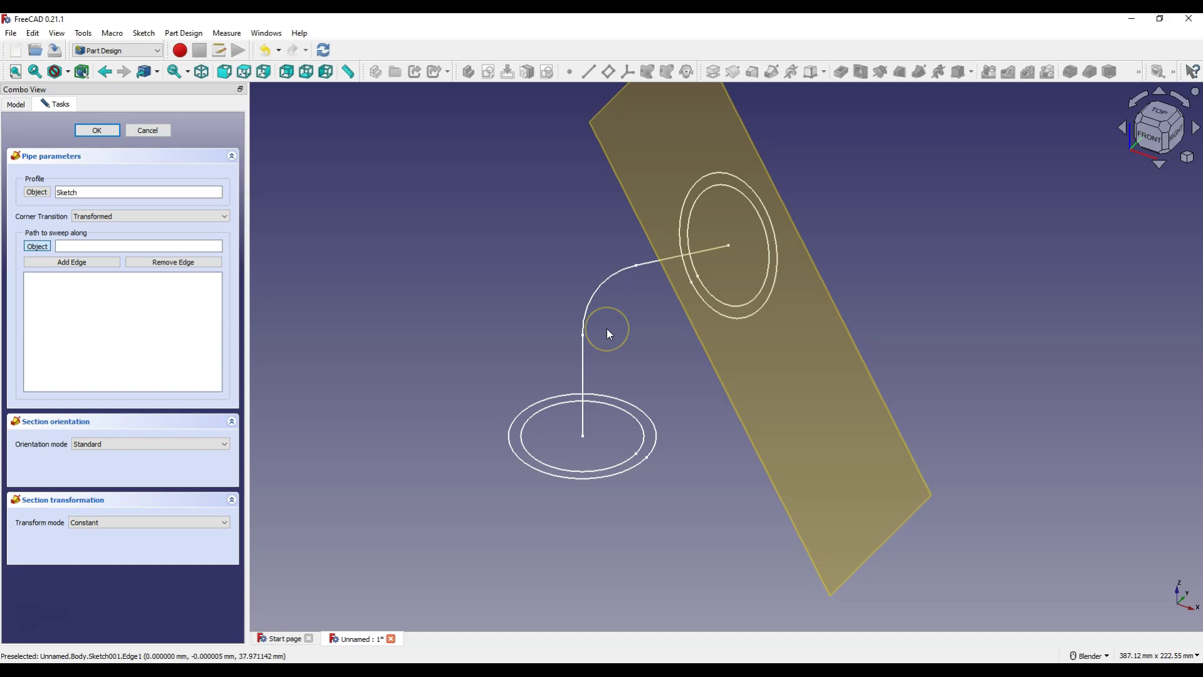
{"action": "left_click", "coordinate": [585, 304]}
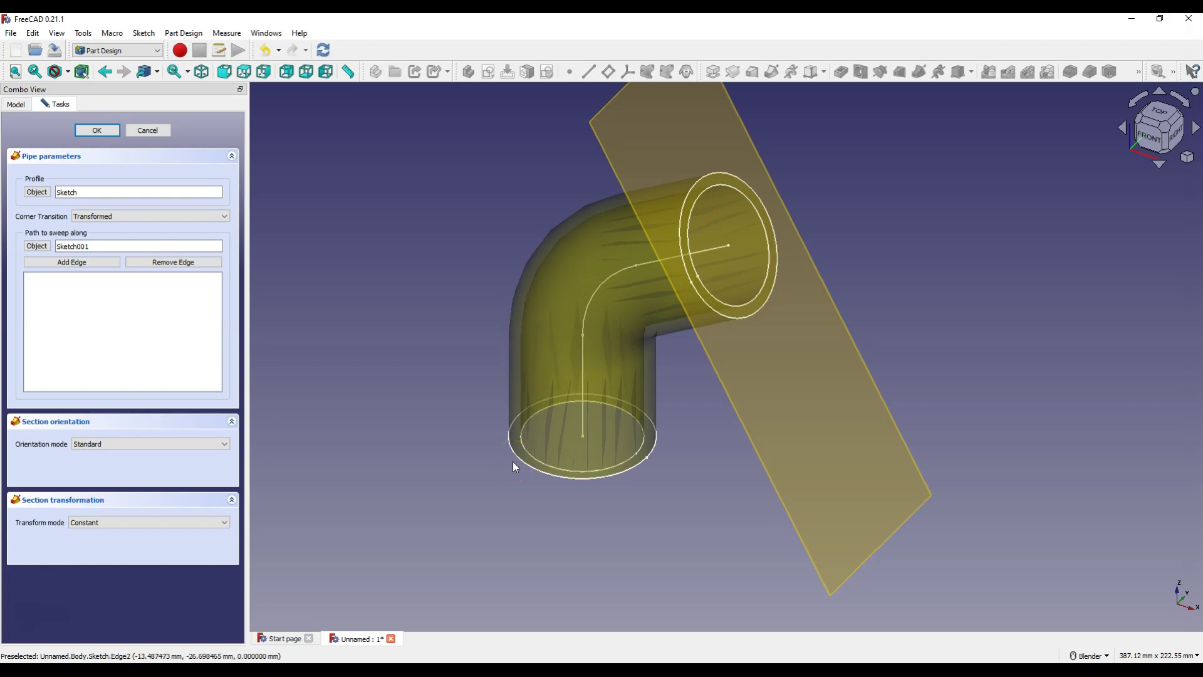
- Set Multisection transform mode, add Sketch002 as a section, and confirm the pipe
{"action": "left_click", "coordinate": [111, 523]}
{"action": "left_click", "coordinate": [104, 540]}
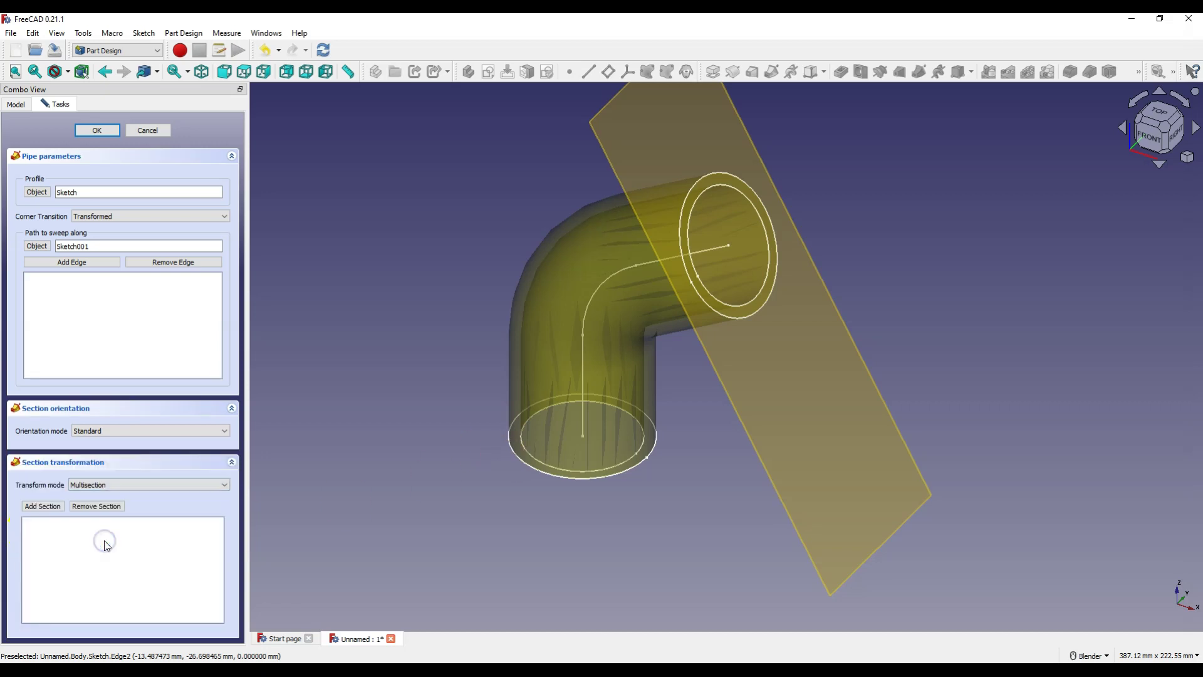
{"action": "left_click", "coordinate": [50, 510]}
{"action": "left_click", "coordinate": [693, 186]}
{"action": "left_click", "coordinate": [107, 130]}
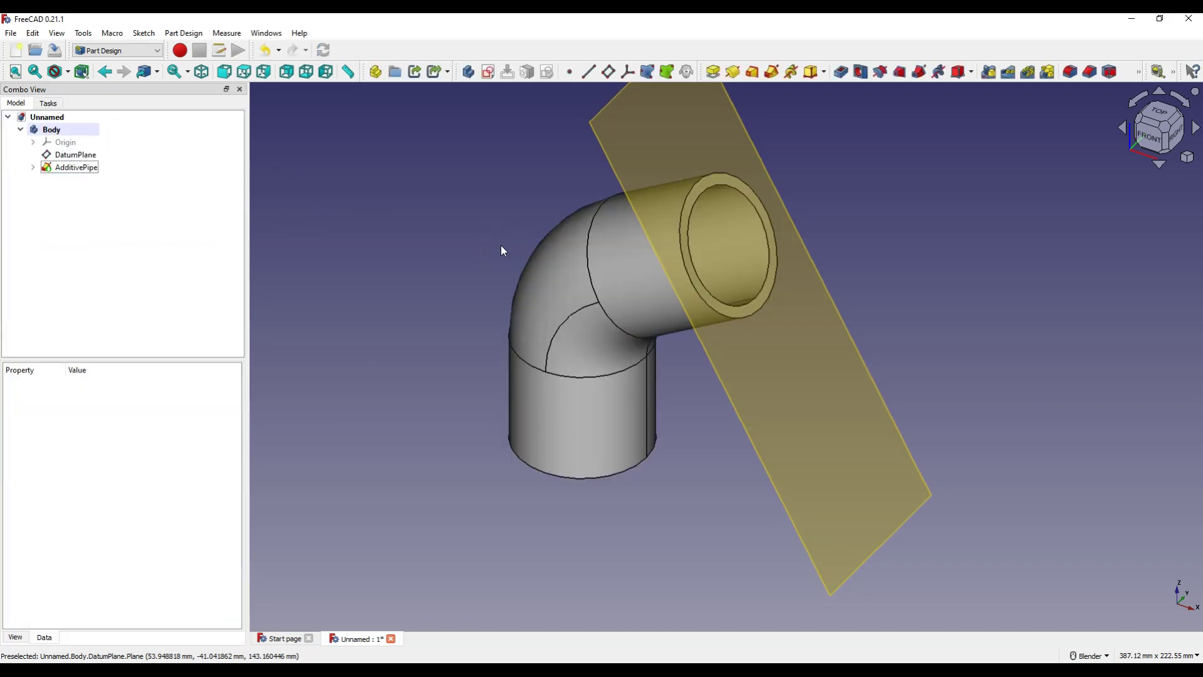
{"action": "left_click", "coordinate": [480, 360]}
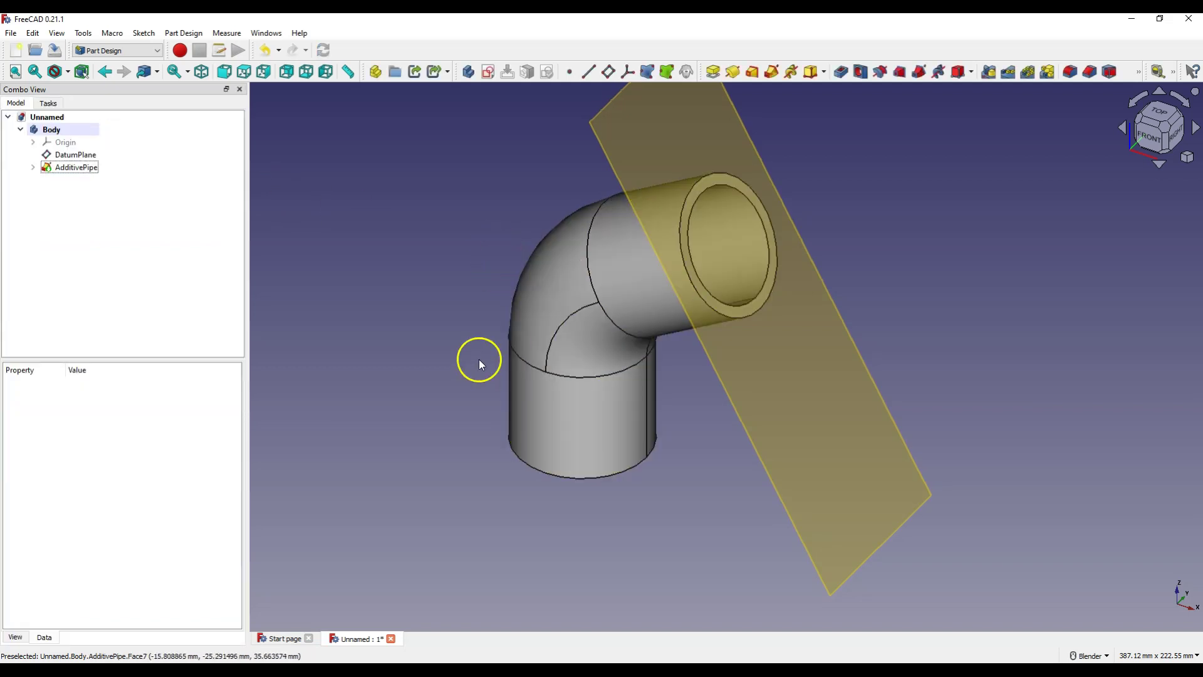
{"action": "left_click", "coordinate": [480, 389]}
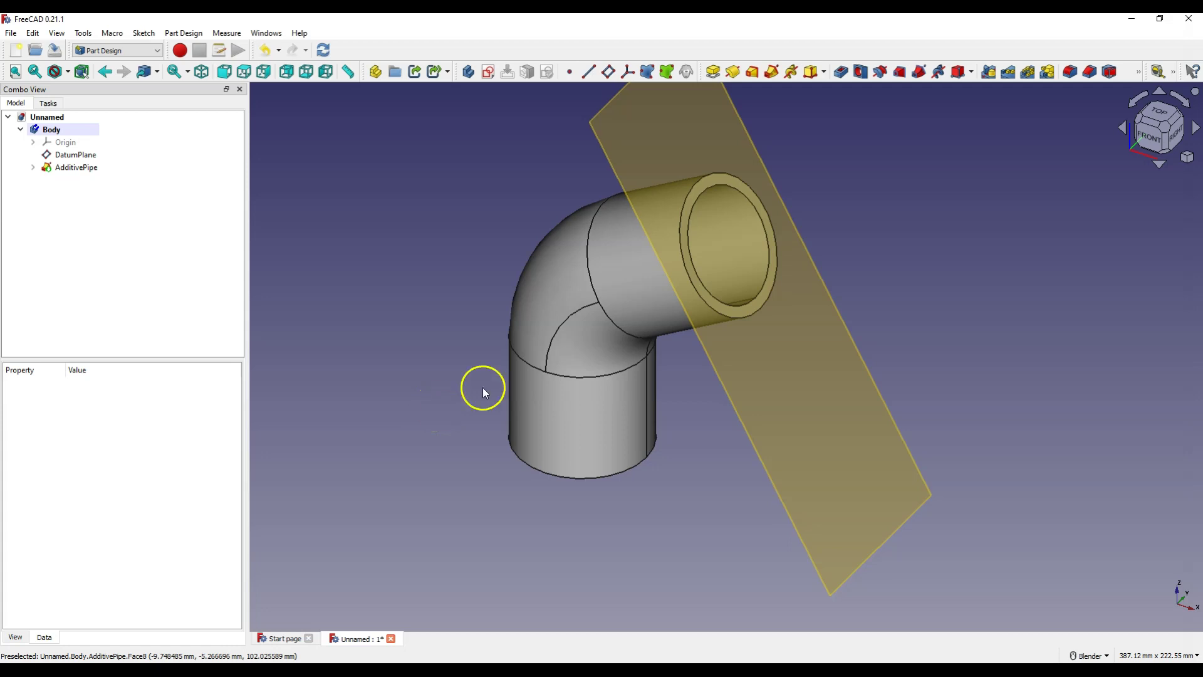
{"action": "left_click", "coordinate": [501, 293]}
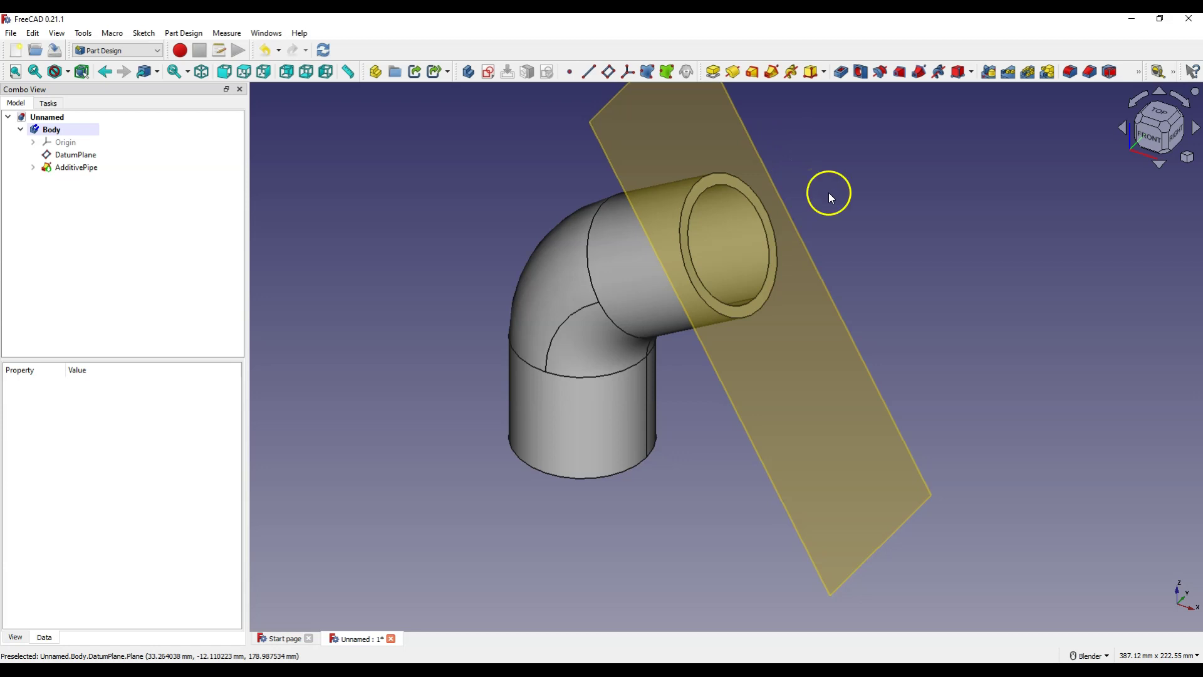
- Undo the AdditivePipe and start a new sketch on the XY-plane
{"action": "left_click", "coordinate": [265, 50]}
{"action": "scroll", "coordinate": [490, 136], "scroll_direction": "down", "scroll_amount": 3}
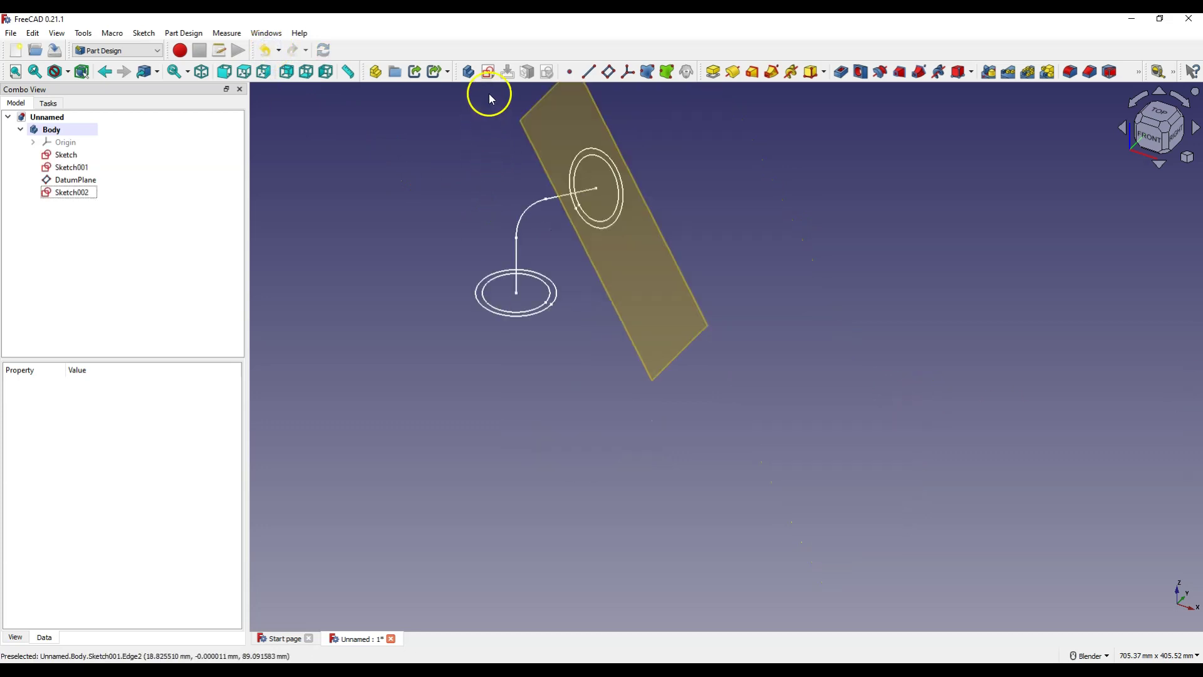
{"action": "left_click", "coordinate": [488, 72]}
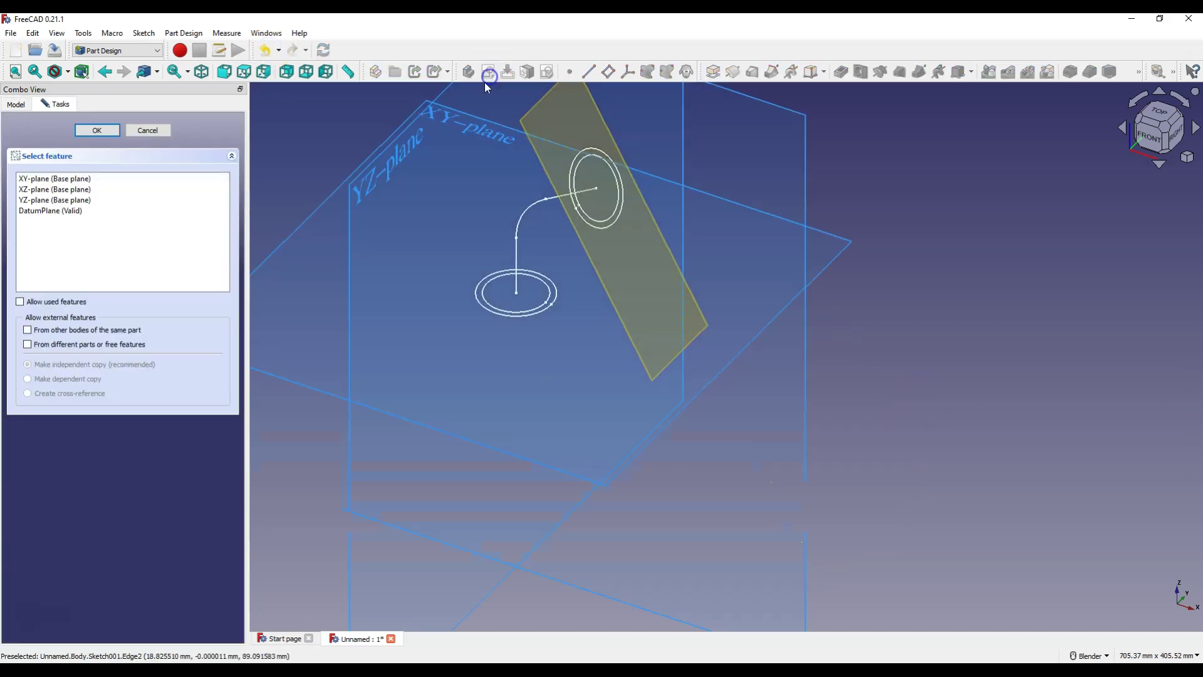
{"action": "left_click", "coordinate": [447, 118]}
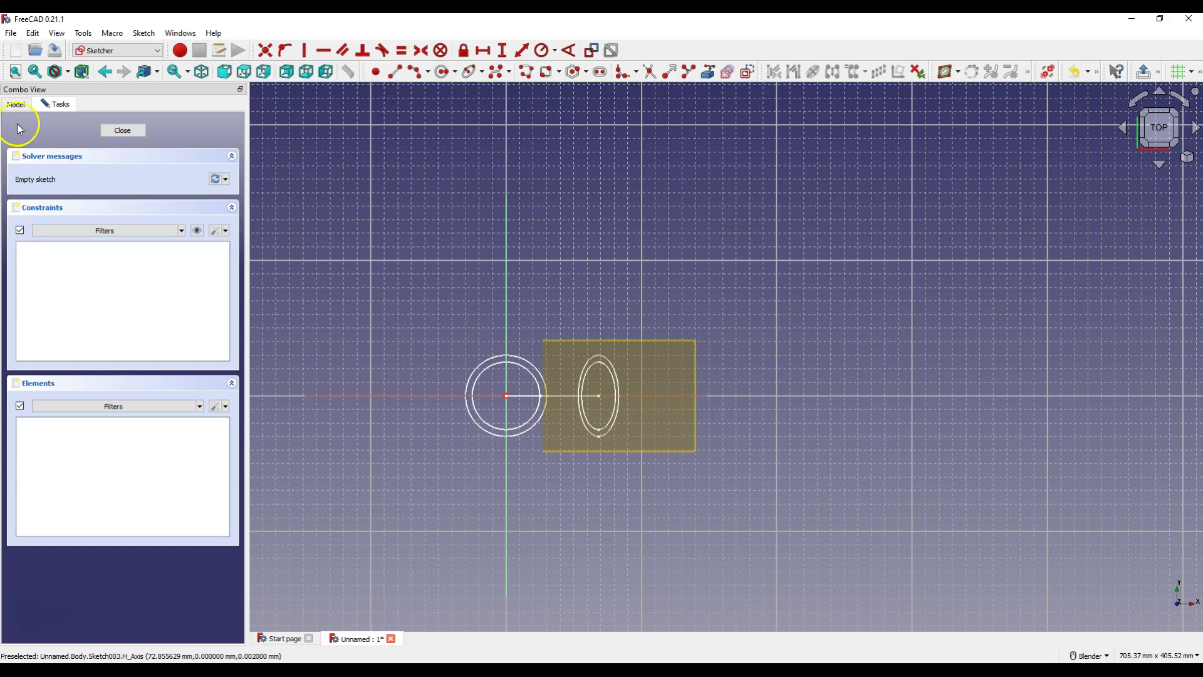
- Hide the path Sketch001, the DatumPlane and the end-ring Sketch002 so only the base ring shows
{"action": "left_click", "coordinate": [22, 104]}
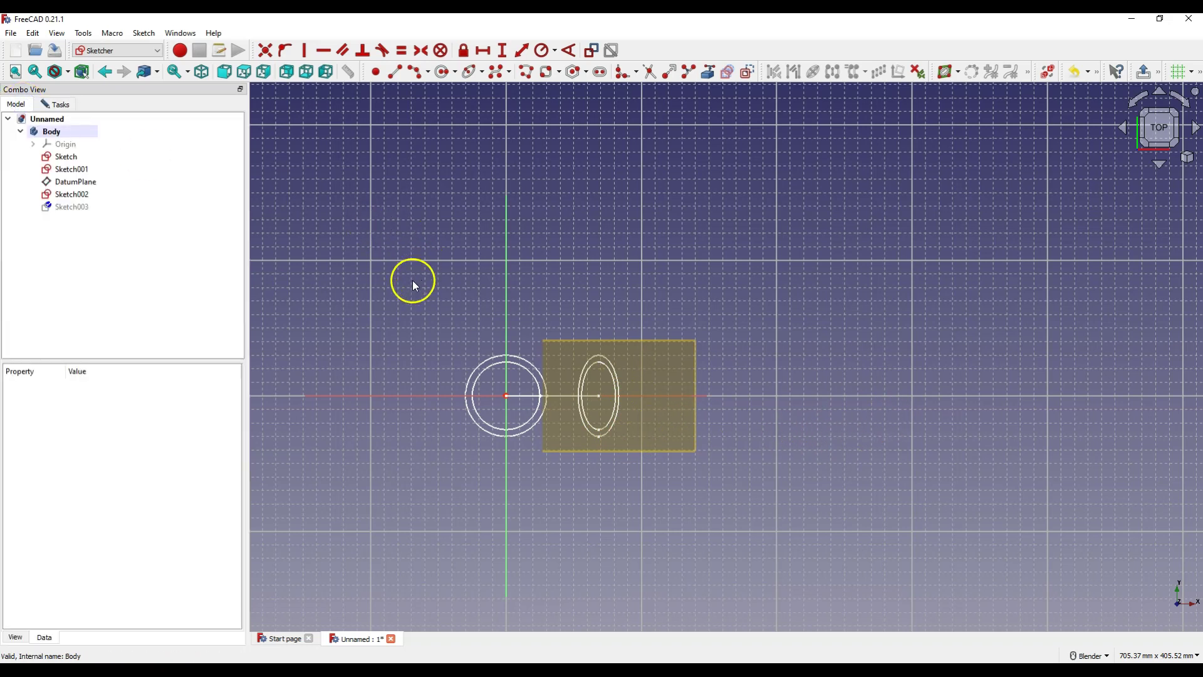
{"action": "left_click", "coordinate": [62, 158]}
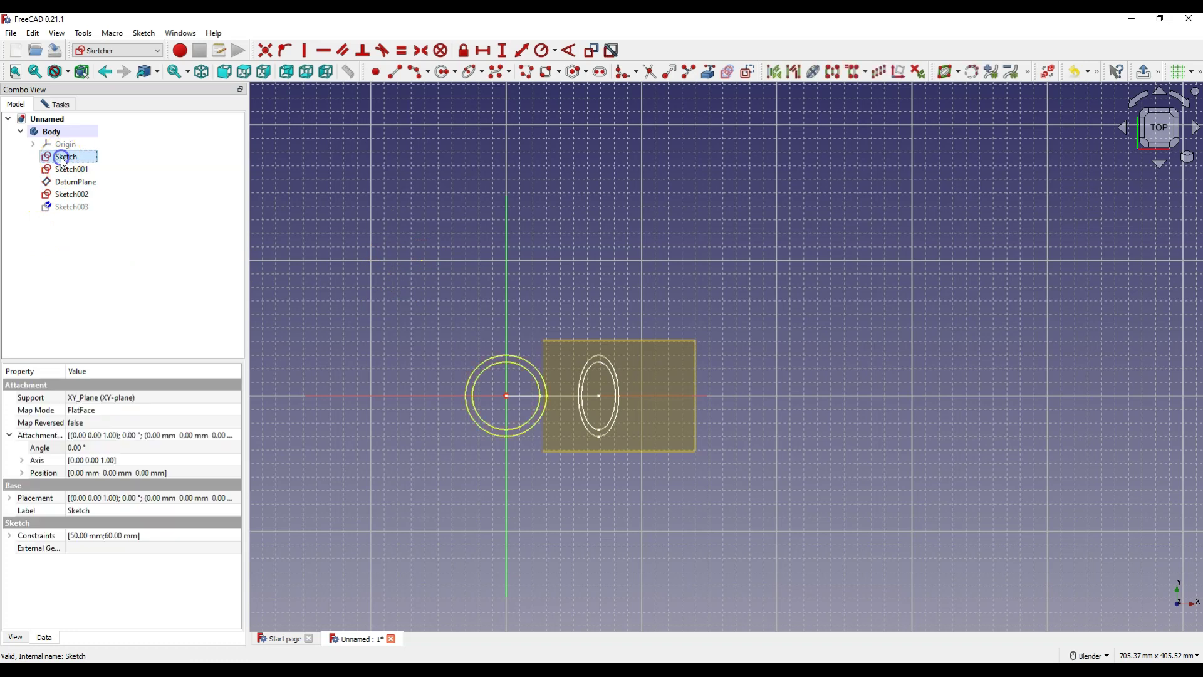
{"action": "left_click", "coordinate": [71, 170]}
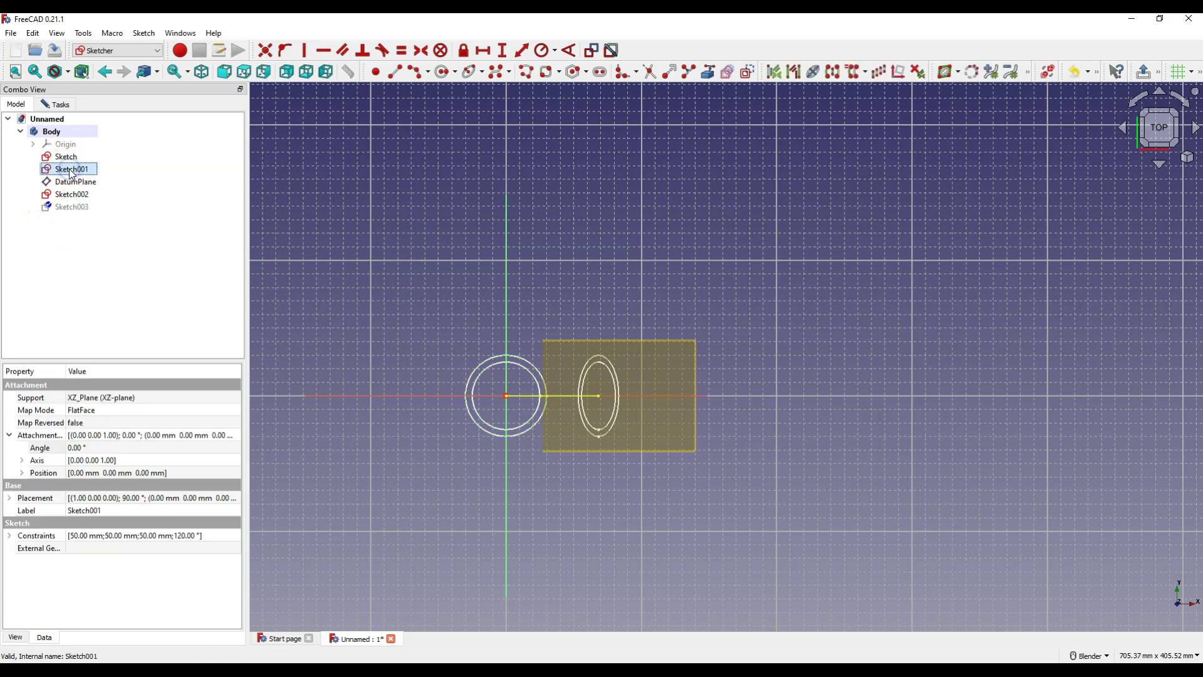
{"action": "left_click", "coordinate": [74, 182]}
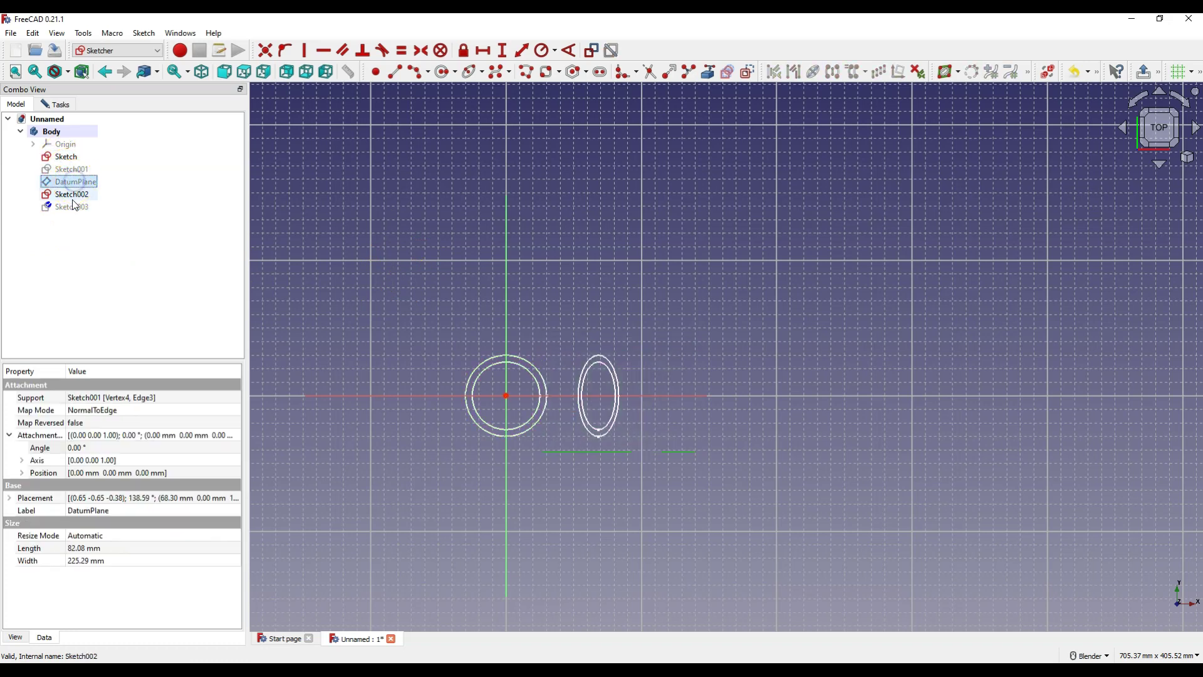
{"action": "left_click", "coordinate": [72, 195]}
{"action": "key", "text": "space"}
{"action": "left_click", "coordinate": [696, 347]}
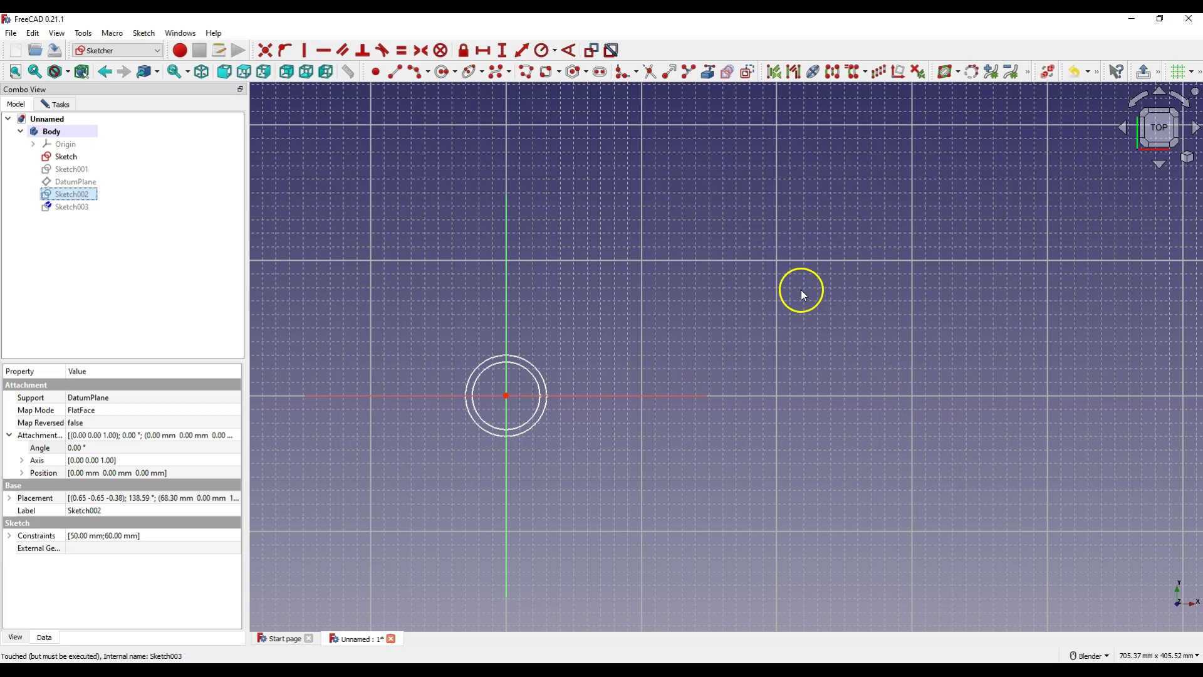
- Draw a rounded rectangle enclosing the ring in the new sketch
{"action": "left_click", "coordinate": [66, 105]}
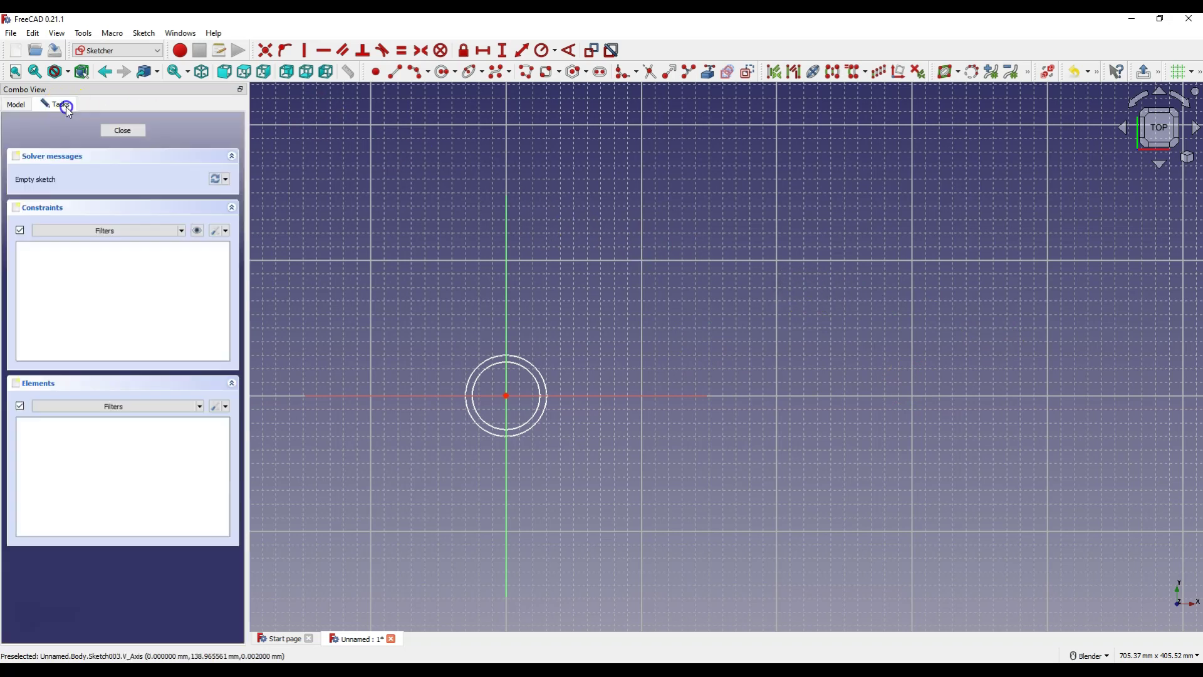
{"action": "scroll", "coordinate": [443, 404], "scroll_direction": "up", "scroll_amount": 1}
{"action": "scroll", "coordinate": [760, 385], "scroll_direction": "up", "scroll_amount": 1}
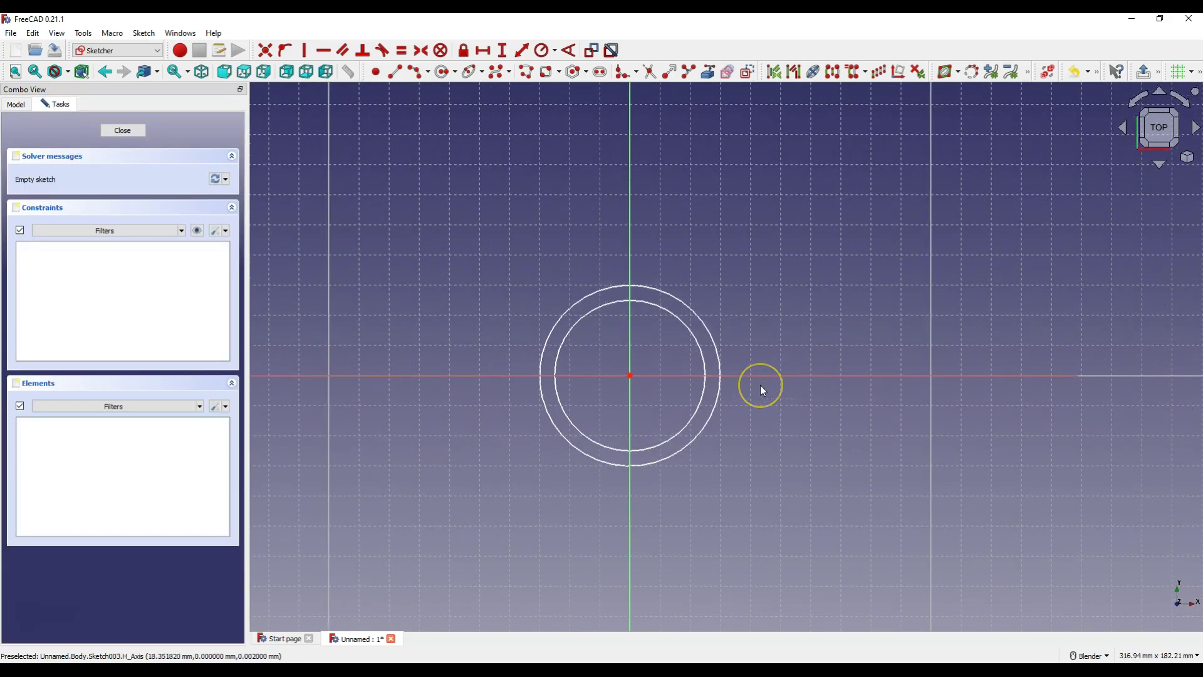
{"action": "left_click", "coordinate": [559, 71]}
{"action": "left_click", "coordinate": [581, 119]}
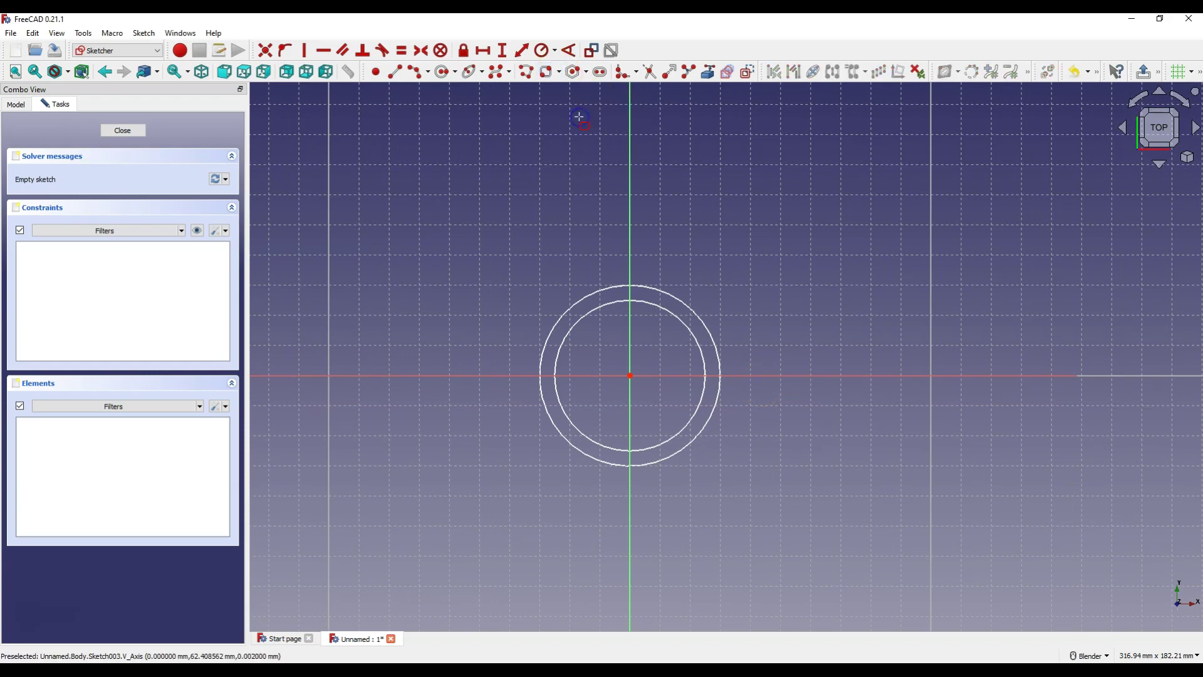
{"action": "left_click", "coordinate": [498, 256]}
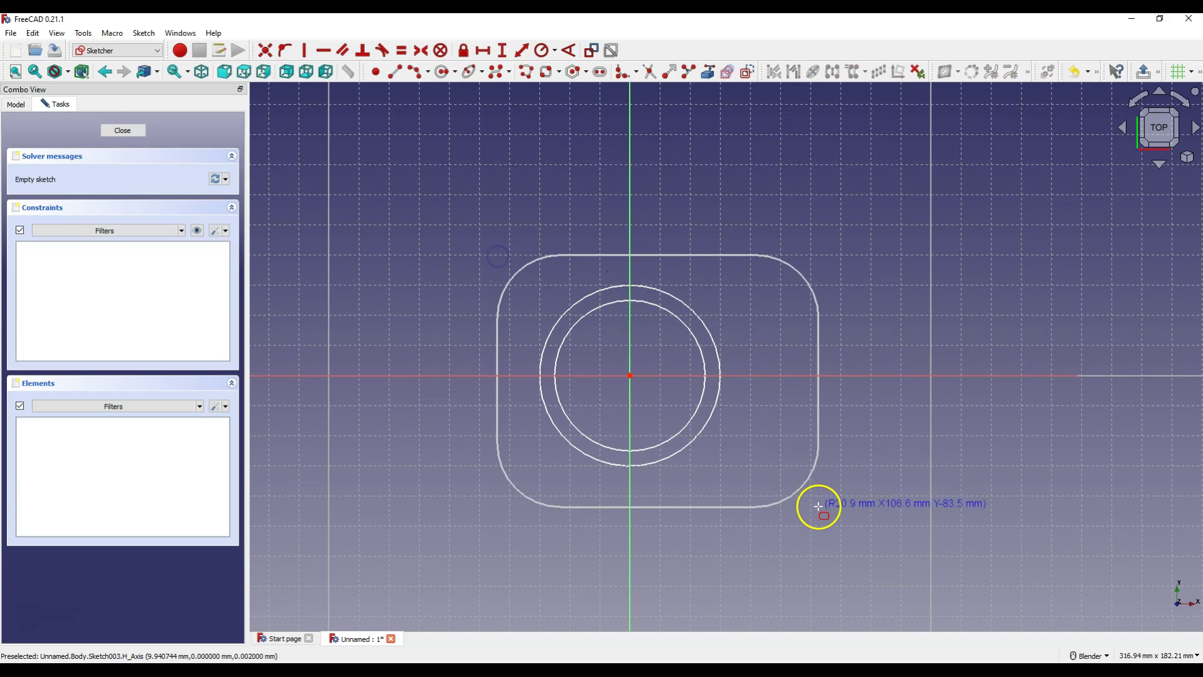
{"action": "left_click", "coordinate": [818, 505]}
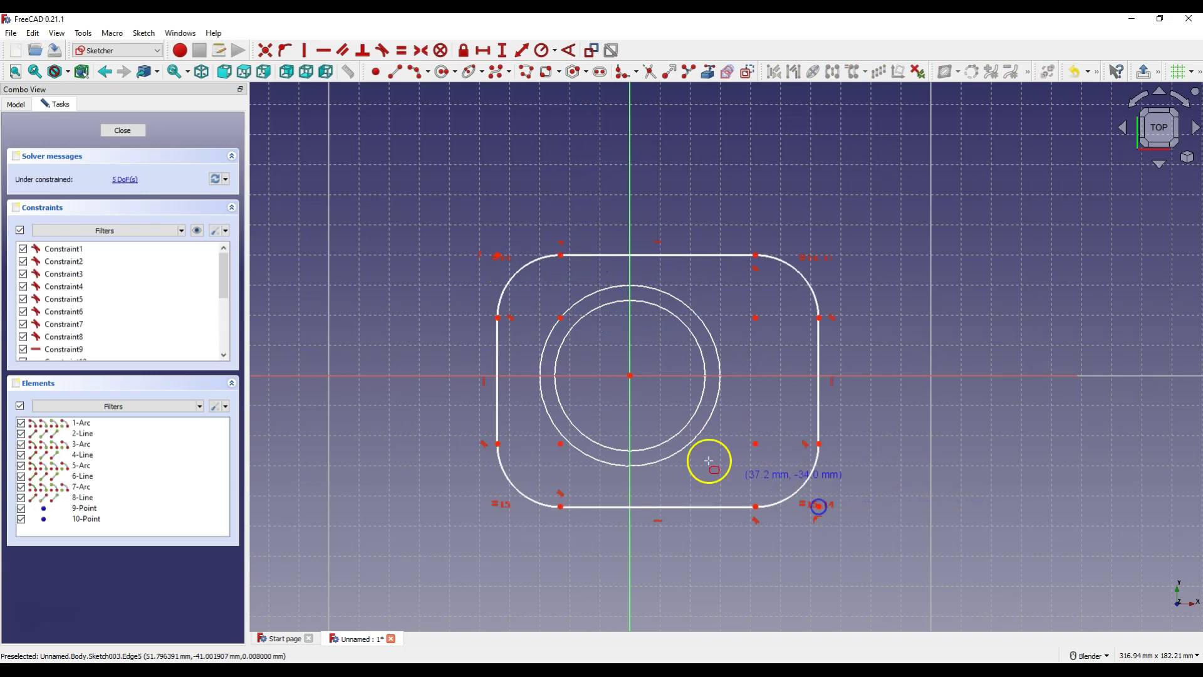
{"action": "right_click", "coordinate": [539, 301]}
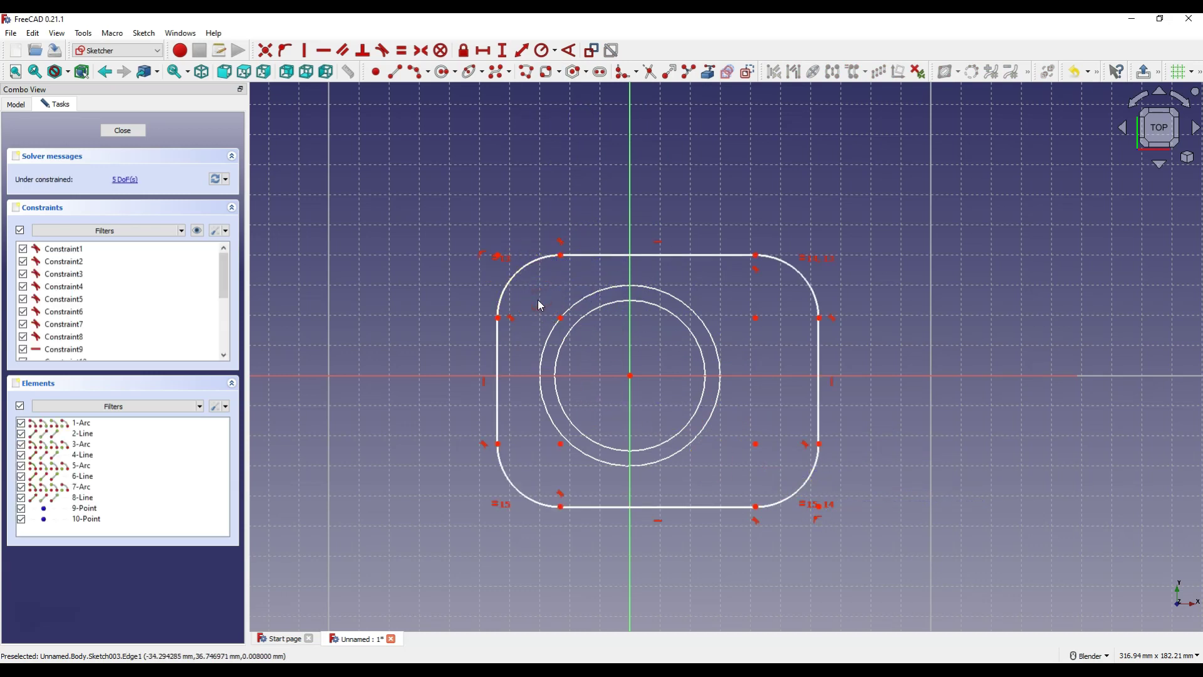
- Centre the rounded rectangle symmetrically on the sketch origin
{"action": "left_click", "coordinate": [560, 318]}
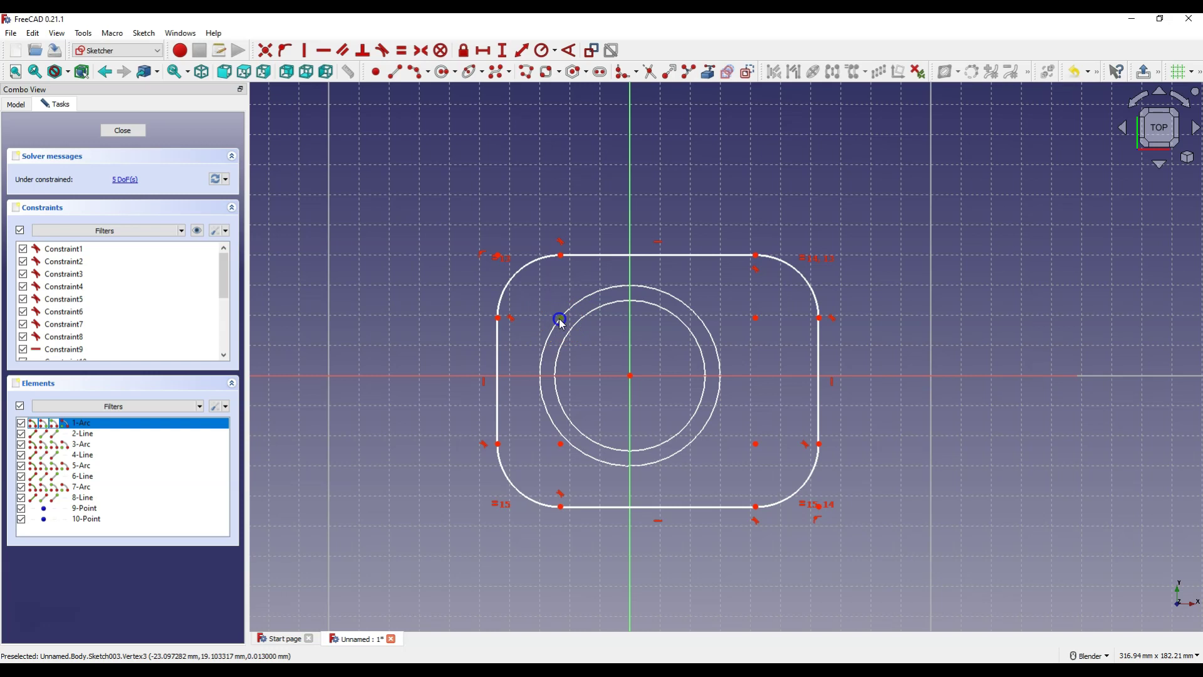
{"action": "left_click", "coordinate": [756, 444]}
{"action": "left_click", "coordinate": [631, 377]}
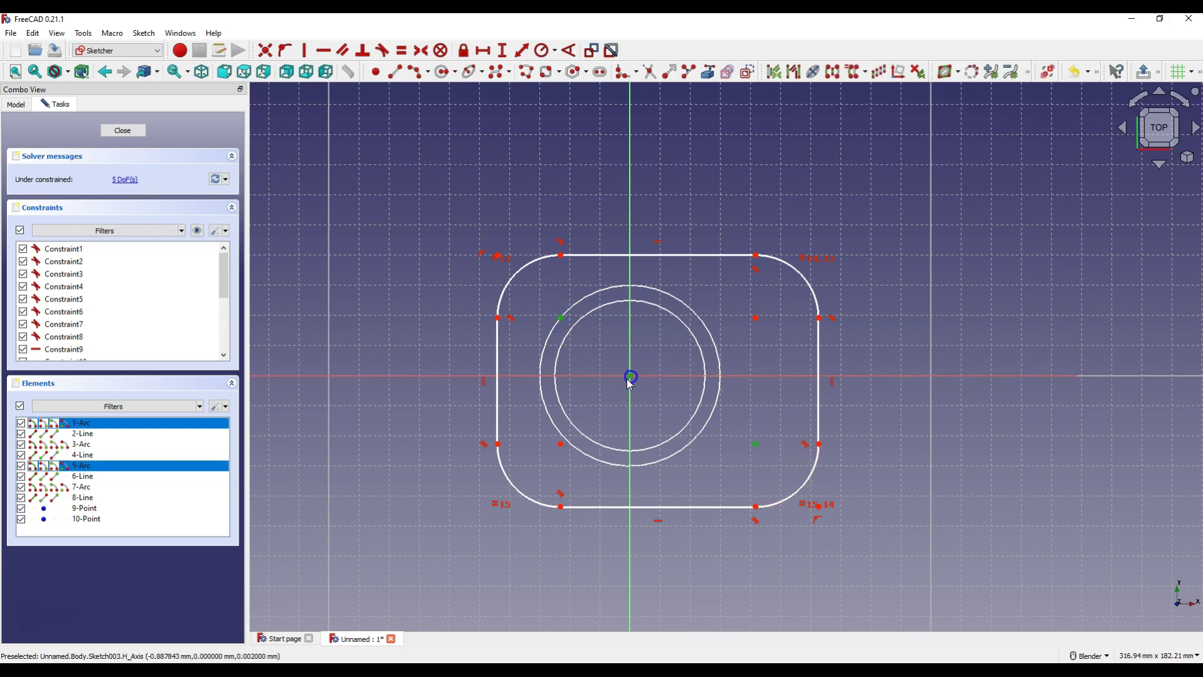
{"action": "left_click", "coordinate": [421, 50]}
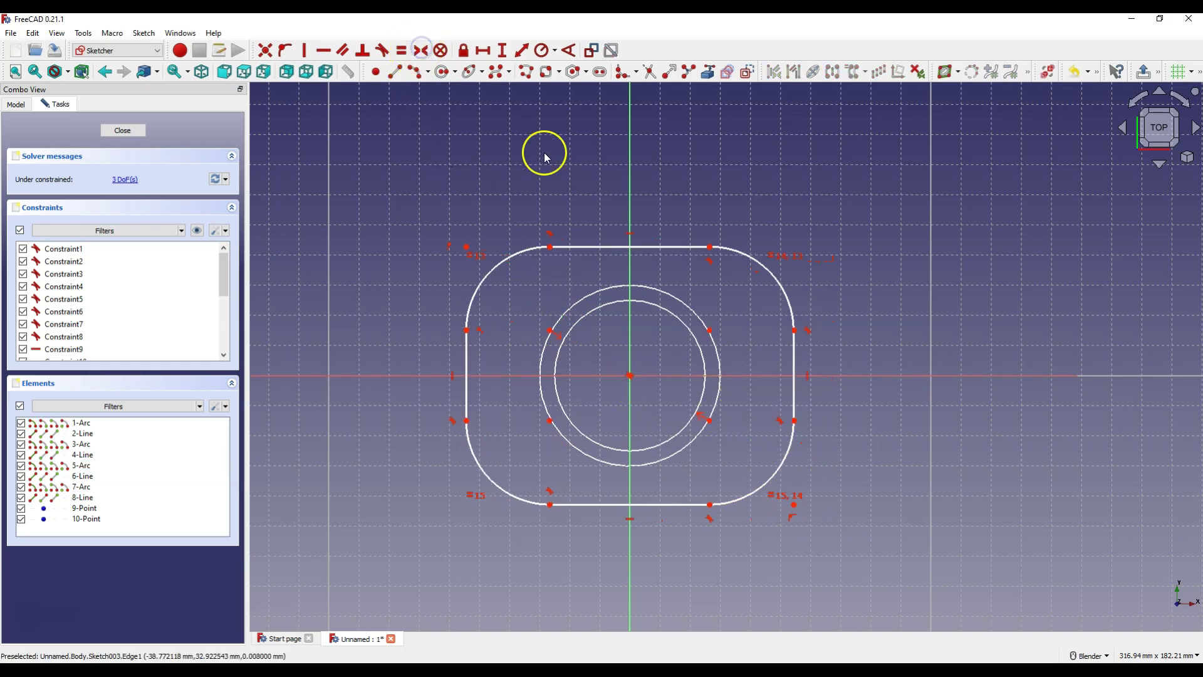
- Set the rectangle width to 100 mm and the corner radius to 20 mm
{"action": "left_click", "coordinate": [468, 420]}
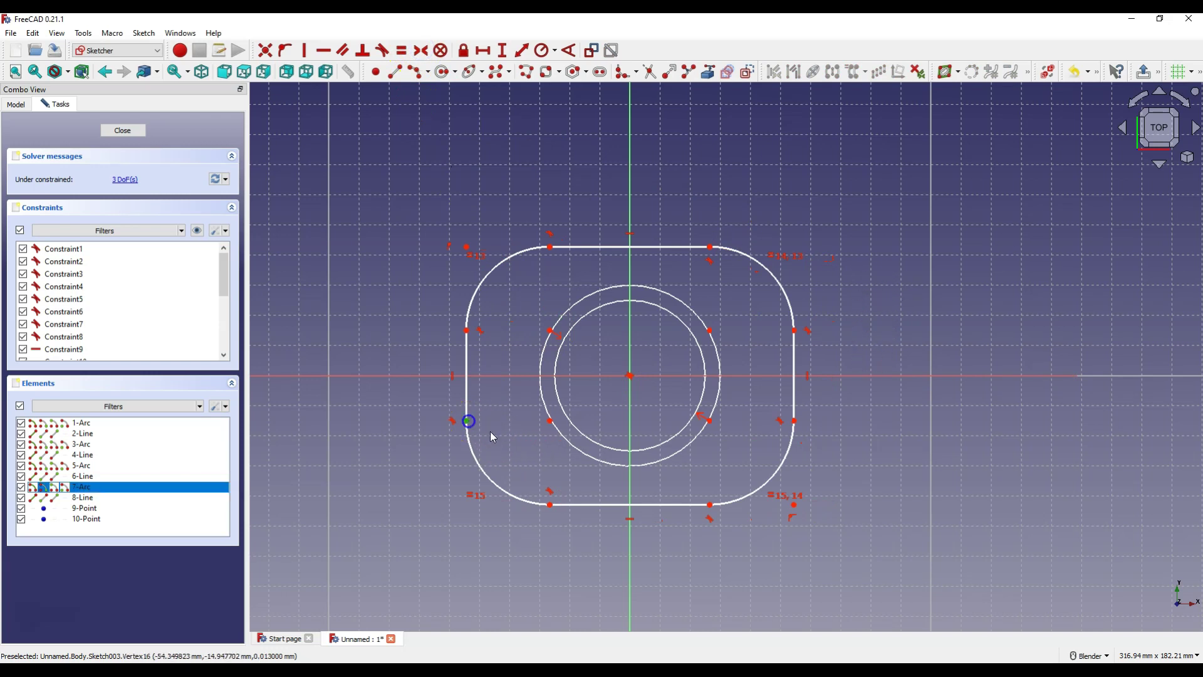
{"action": "left_click", "coordinate": [793, 420]}
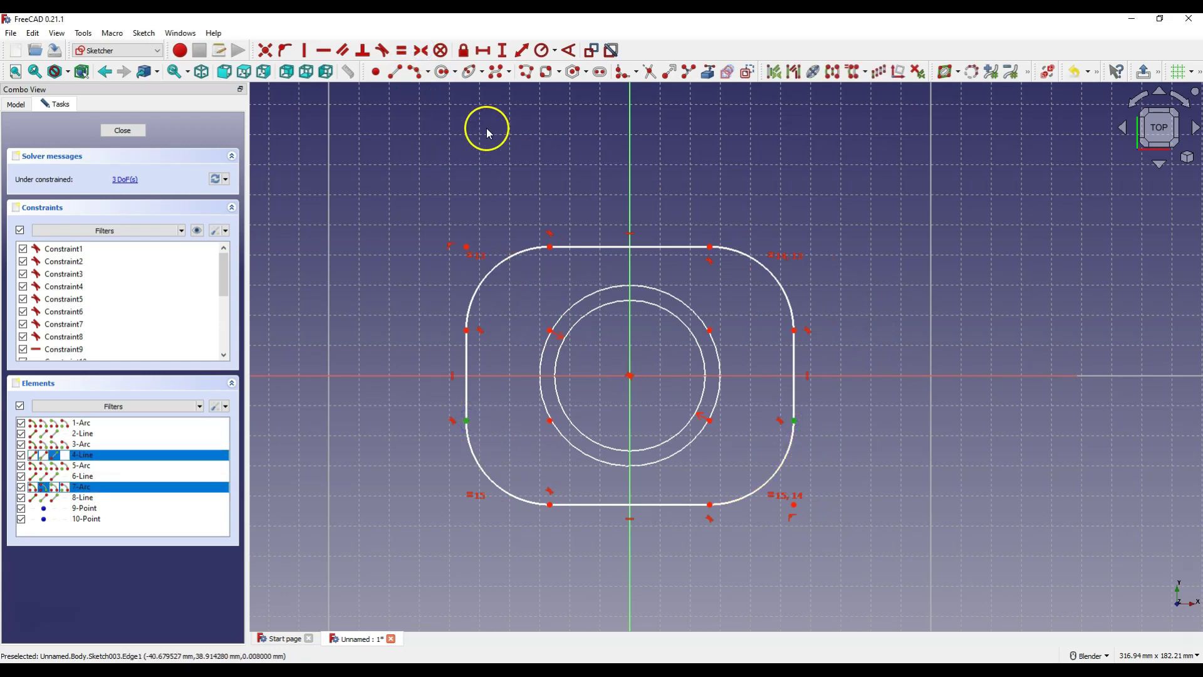
{"action": "left_click", "coordinate": [483, 54]}
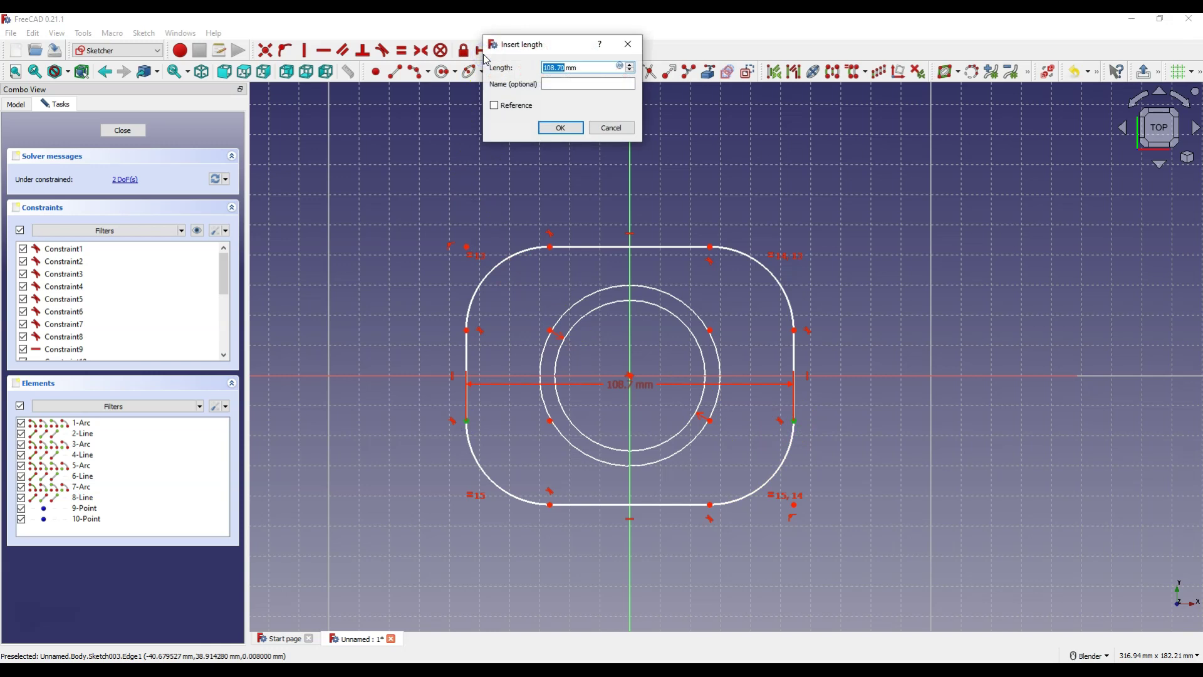
{"action": "type", "text": "100"}
{"action": "left_click", "coordinate": [561, 128]}
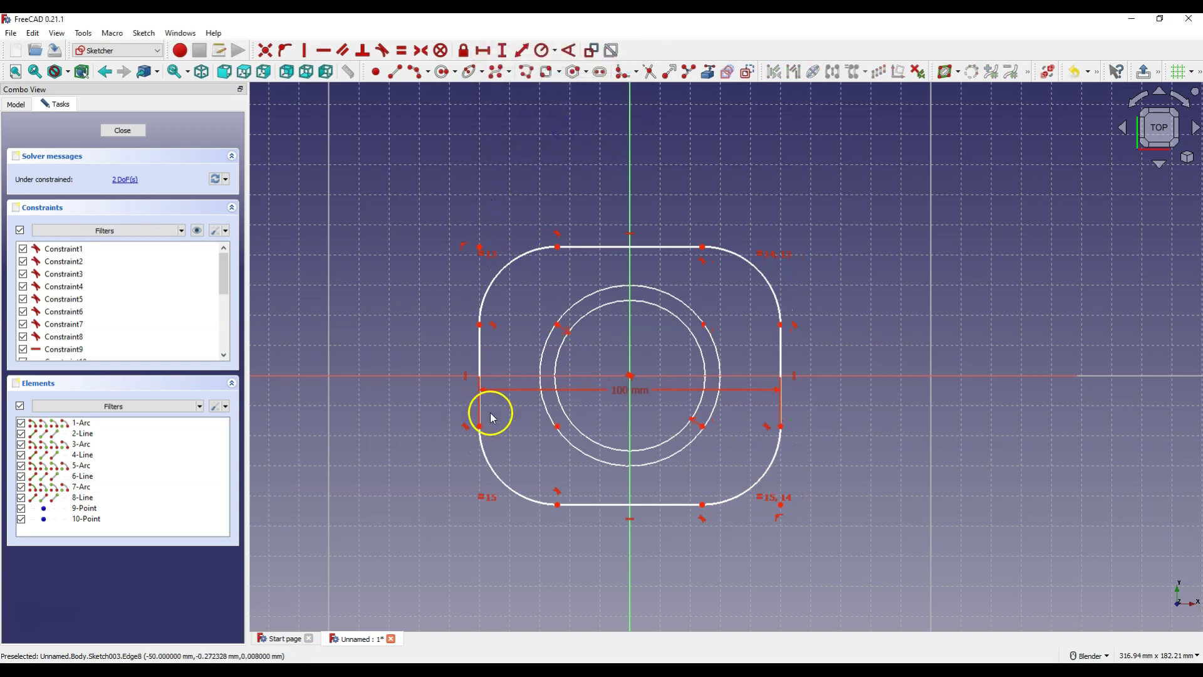
{"action": "left_click", "coordinate": [514, 258]}
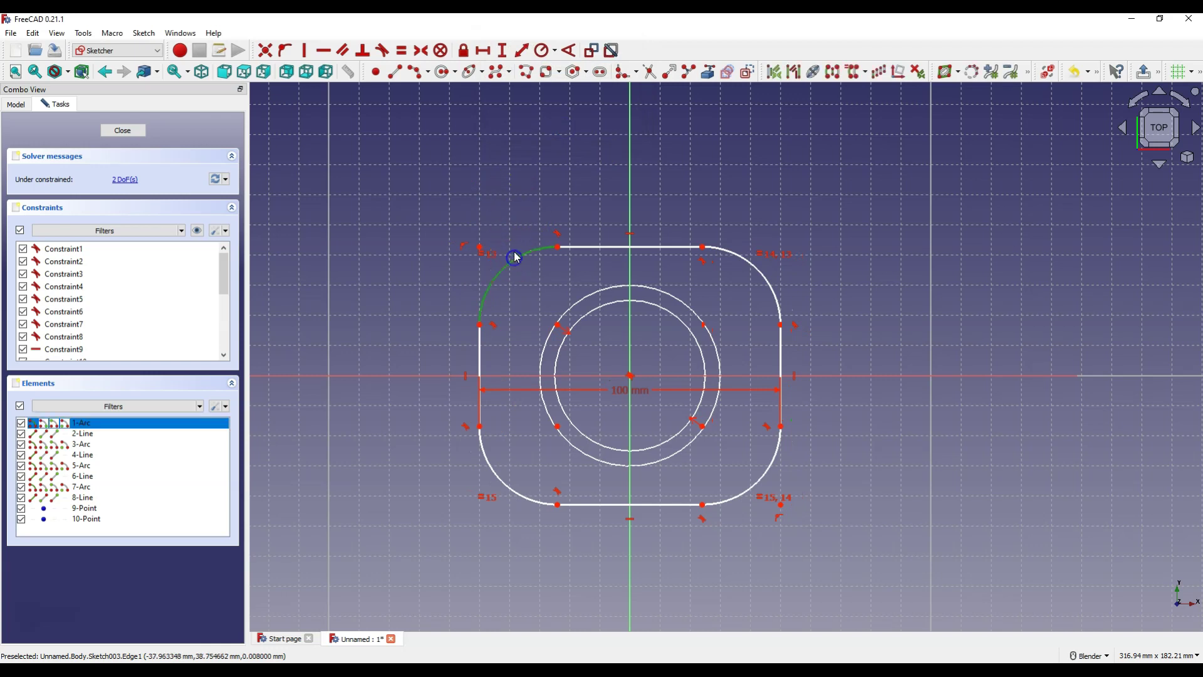
{"action": "left_click", "coordinate": [543, 55]}
{"action": "type", "text": "20"}
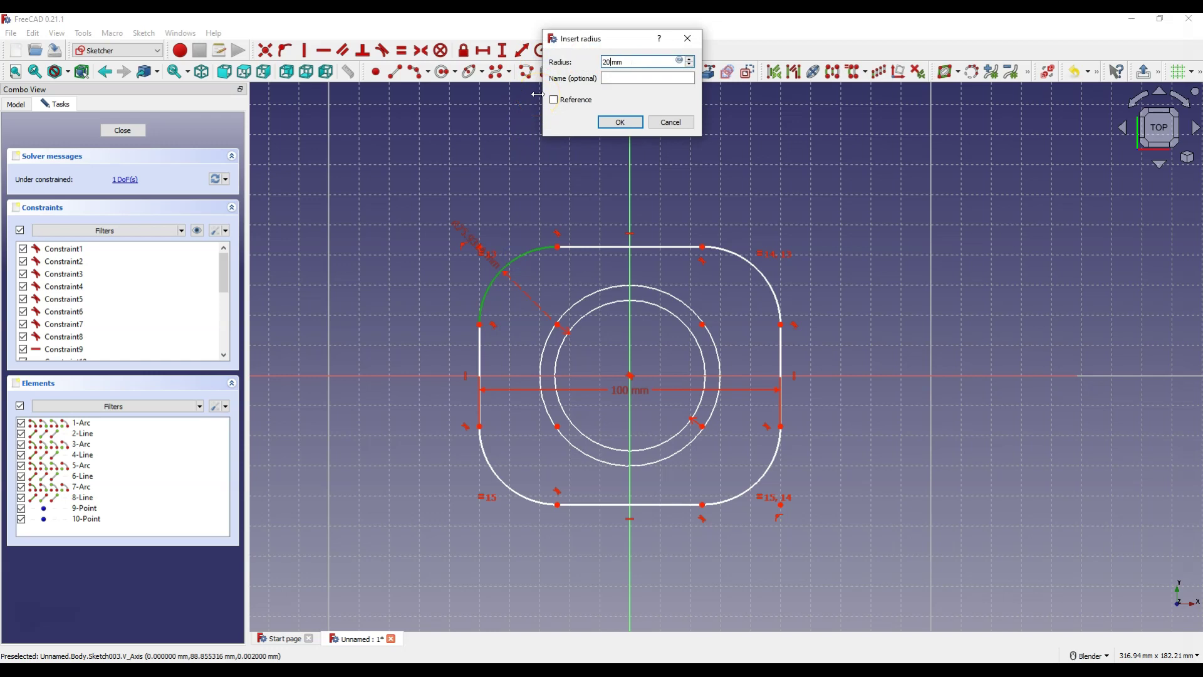
{"action": "key", "text": "Return"}
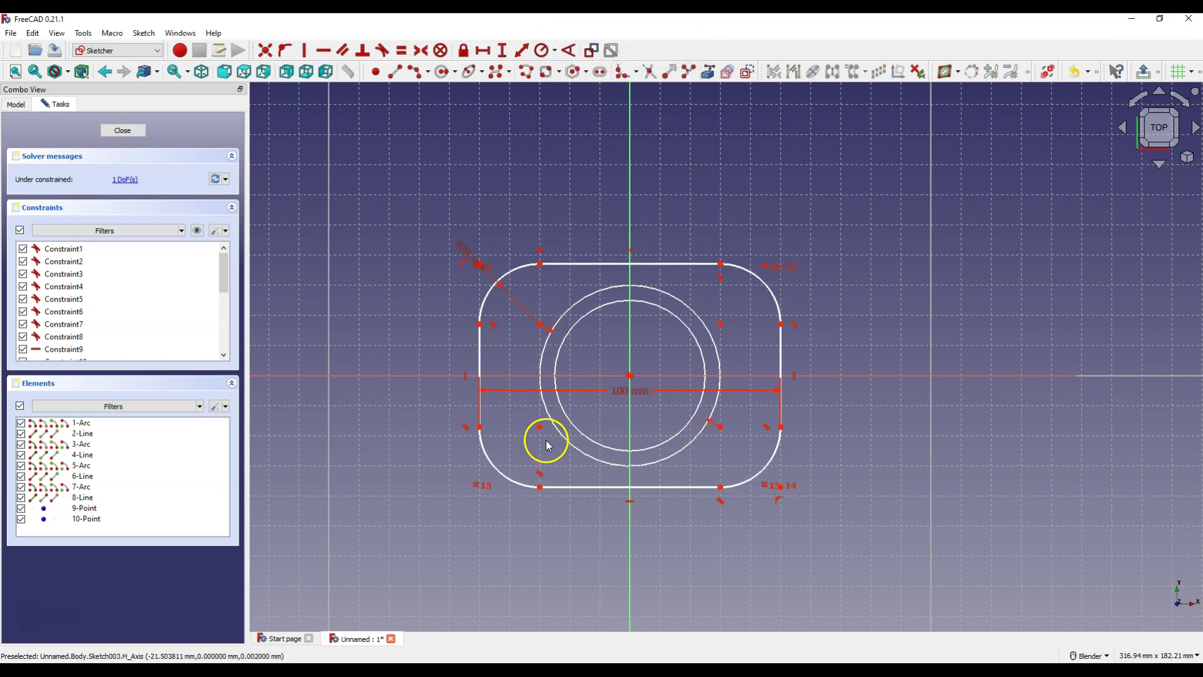
- Constrain the rectangle's height to 80 mm
{"action": "left_click", "coordinate": [539, 487]}
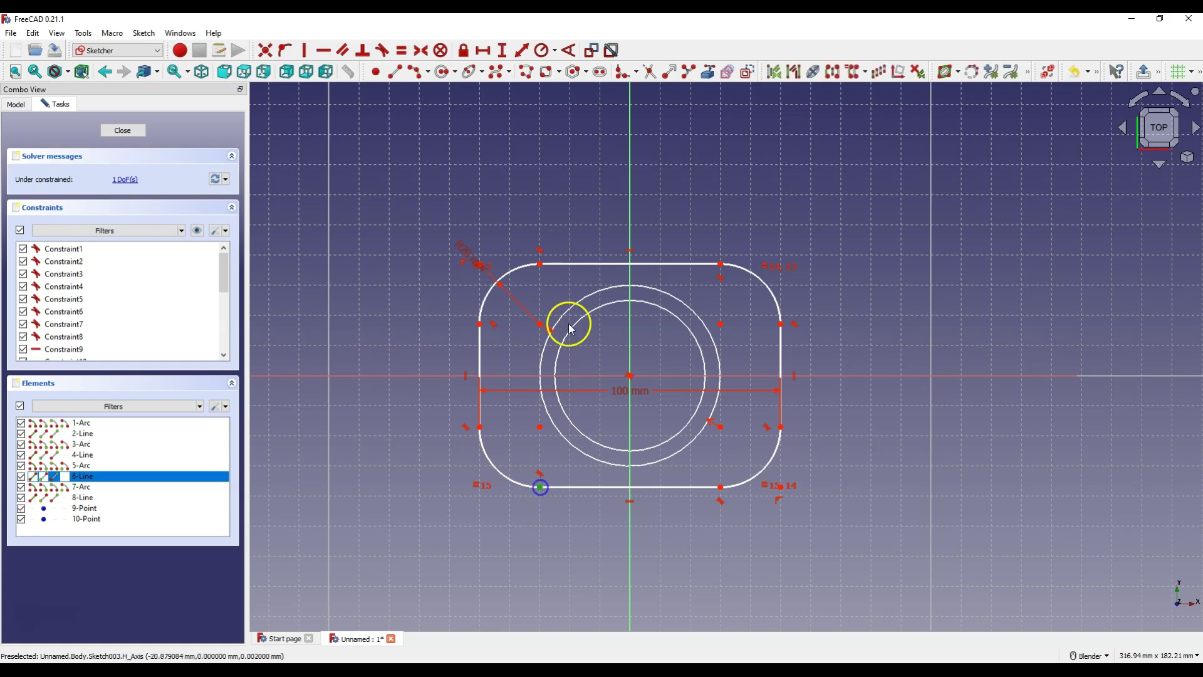
{"action": "left_click", "coordinate": [540, 264]}
{"action": "left_click", "coordinate": [504, 50]}
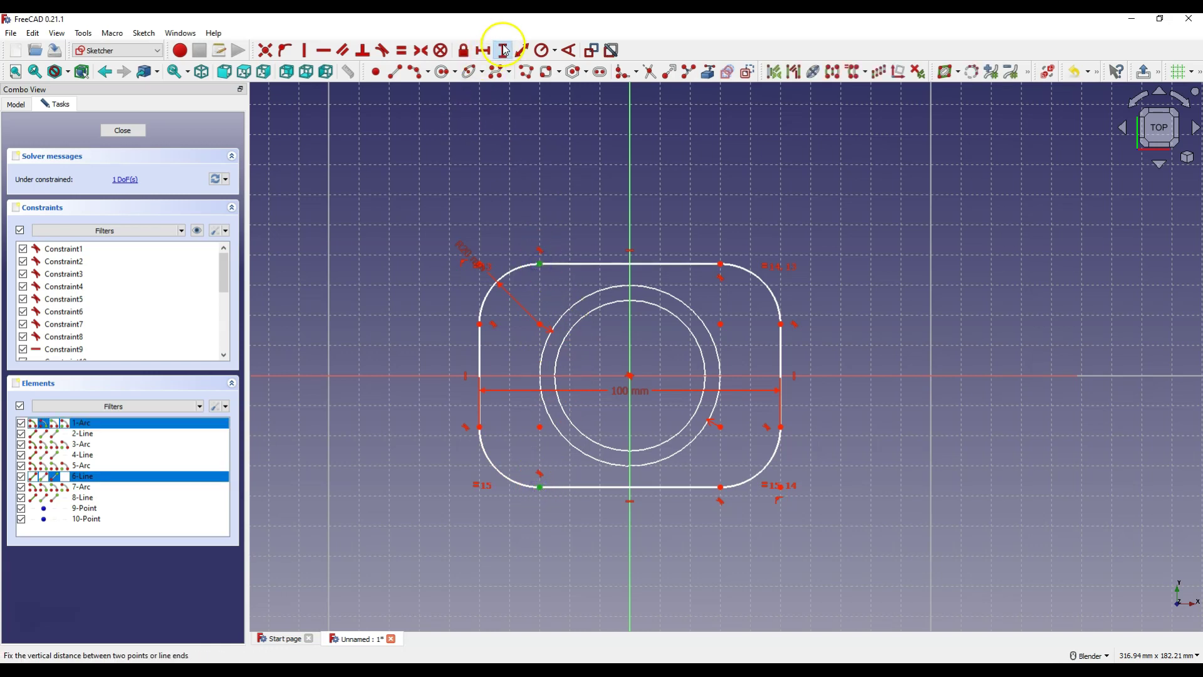
{"action": "type", "text": "80"}
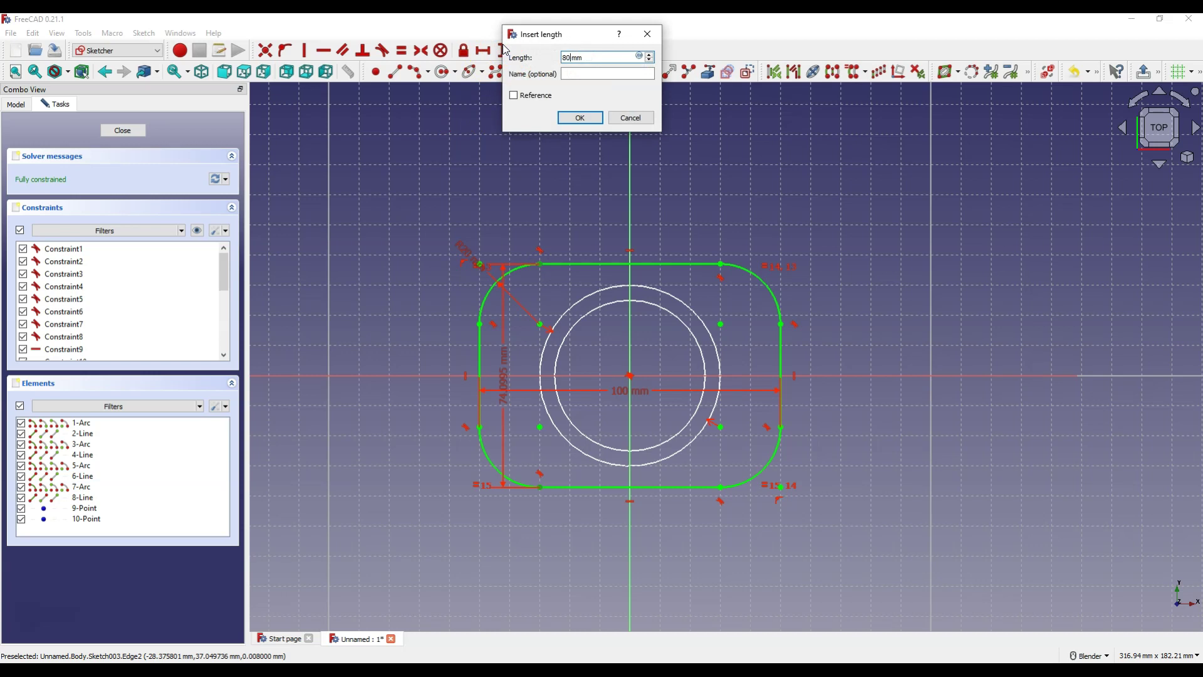
{"action": "key", "text": "Return"}
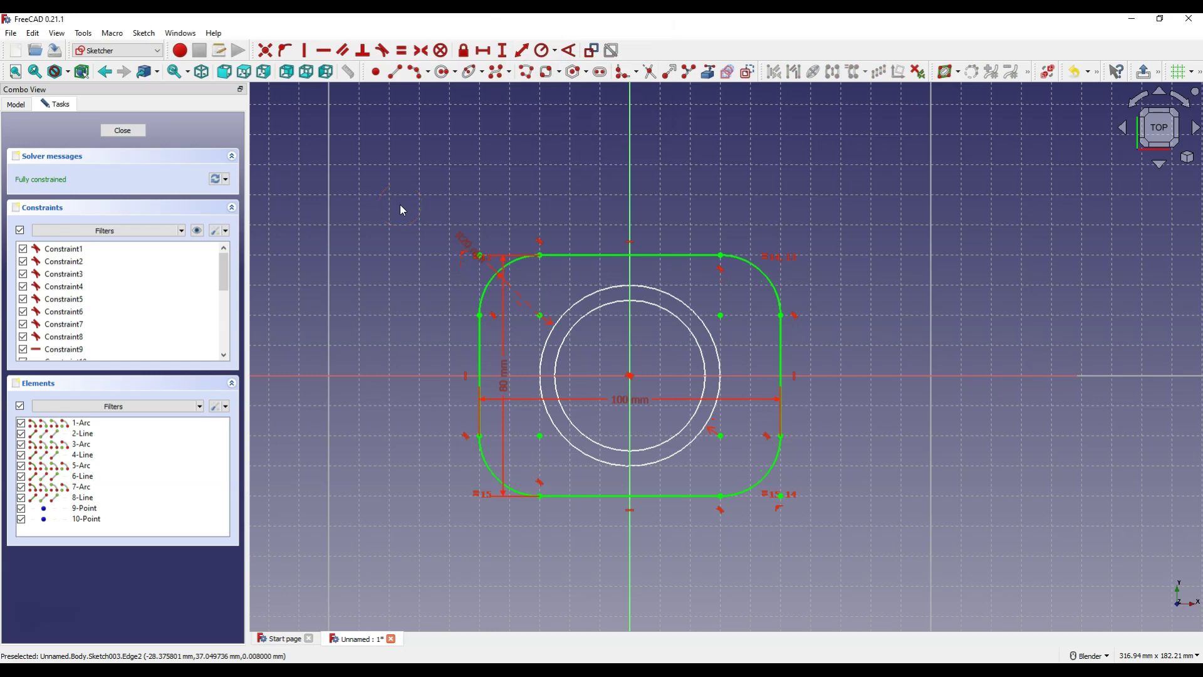
- Draw four bolt-hole circles near the rectangle's rounded corners
{"action": "left_click", "coordinate": [443, 73]}
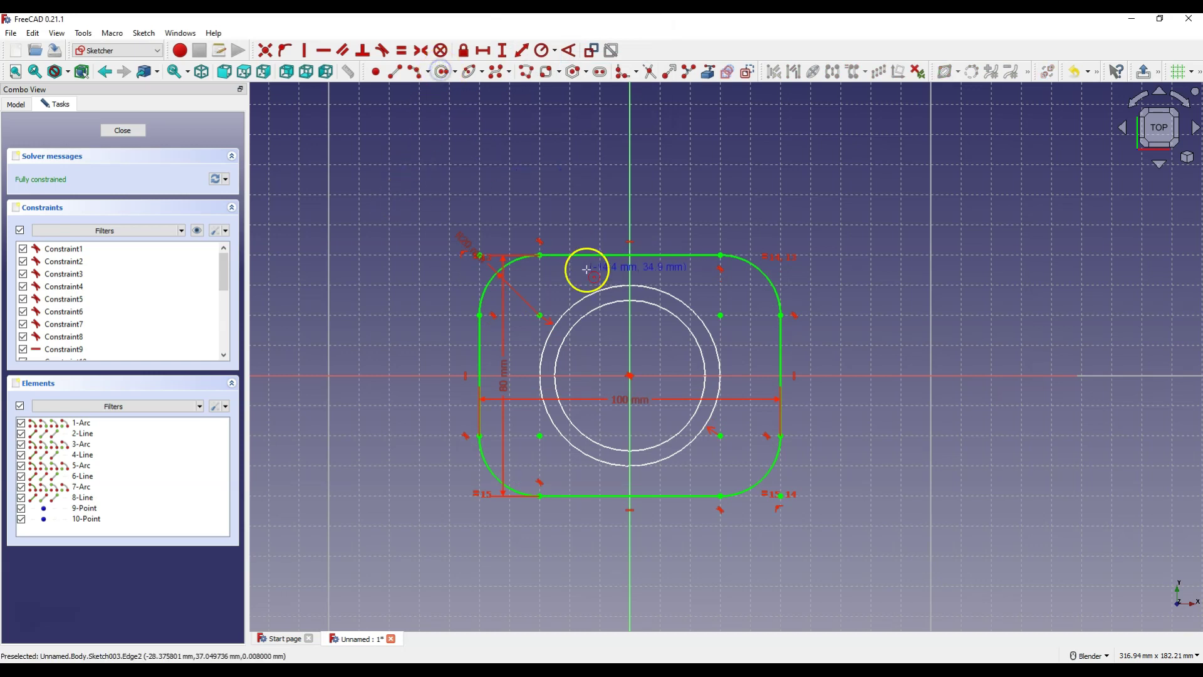
{"action": "left_click", "coordinate": [519, 454]}
{"action": "left_click", "coordinate": [531, 459]}
{"action": "left_click", "coordinate": [739, 452]}
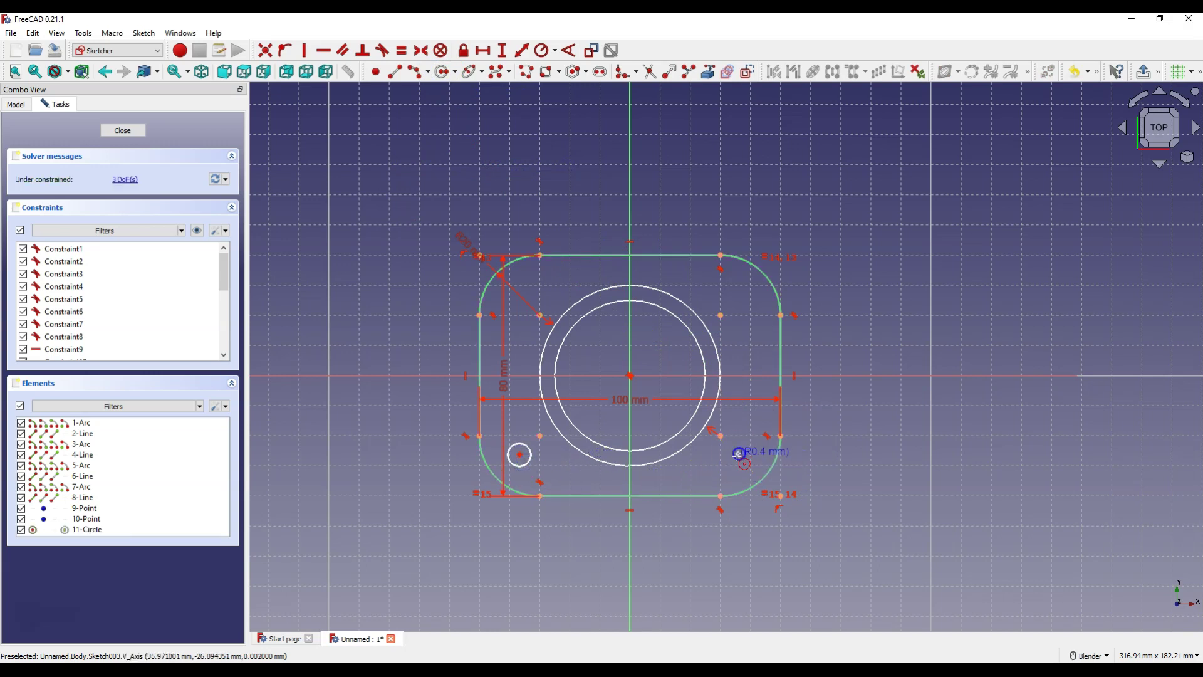
{"action": "left_click", "coordinate": [749, 459]}
{"action": "left_click", "coordinate": [736, 297]}
{"action": "left_click", "coordinate": [745, 304]}
{"action": "left_click", "coordinate": [532, 285]}
{"action": "left_click", "coordinate": [535, 291]}
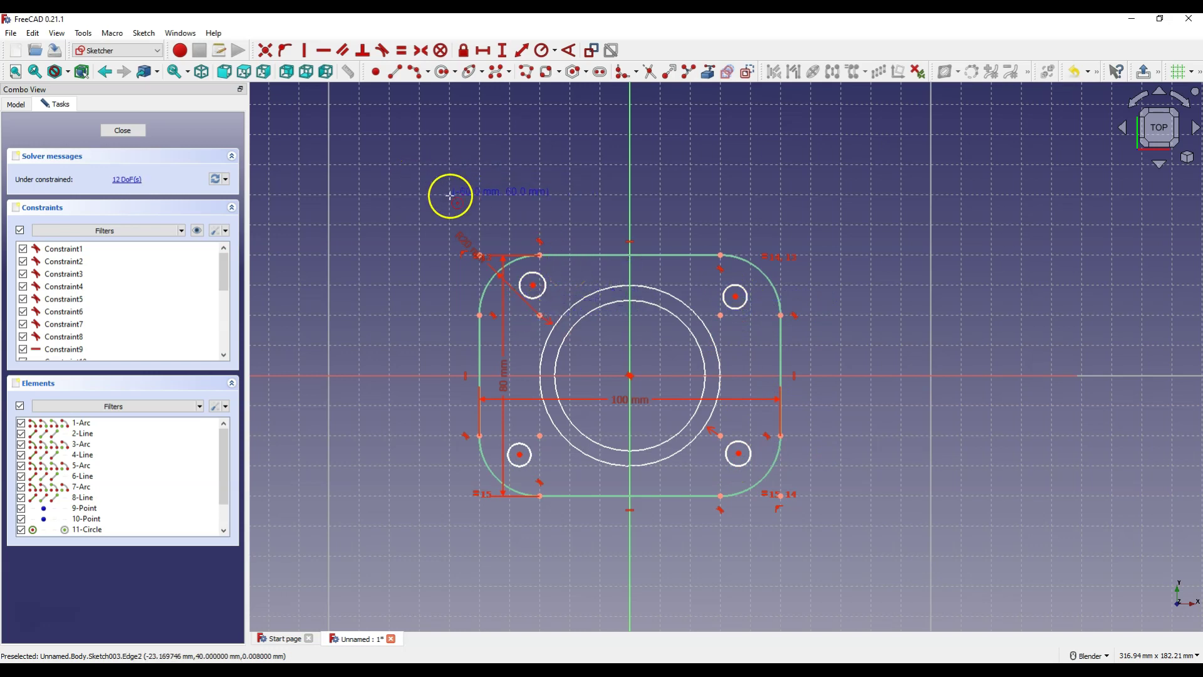
{"action": "right_click", "coordinate": [517, 186]}
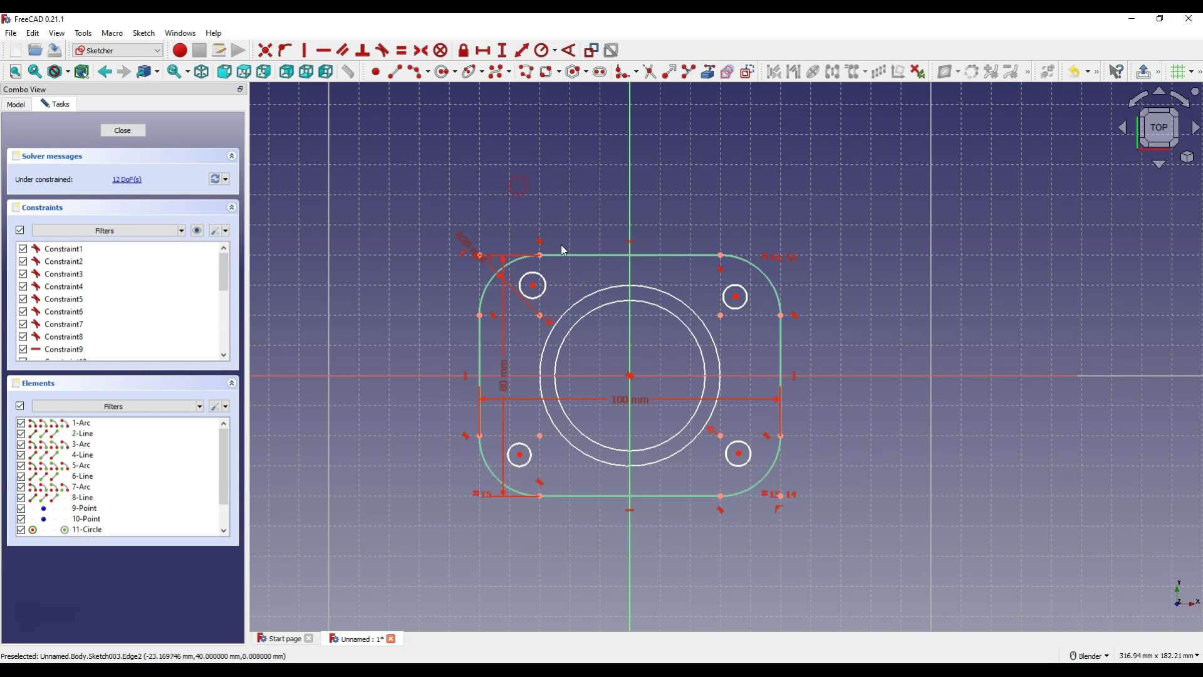
- Give the lower-left bolt hole a 10 mm diameter
{"action": "left_click", "coordinate": [529, 454]}
{"action": "left_click", "coordinate": [555, 50]}
{"action": "left_click", "coordinate": [565, 78]}
{"action": "type", "text": "10mm"}
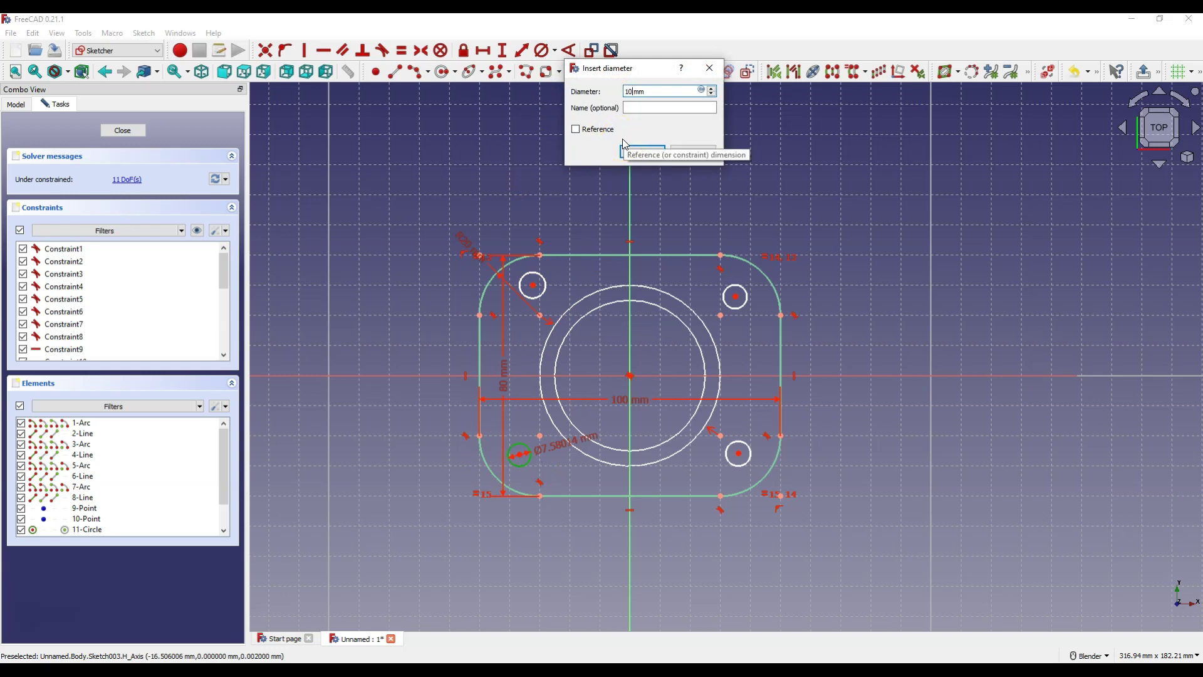
{"action": "key", "text": "Return"}
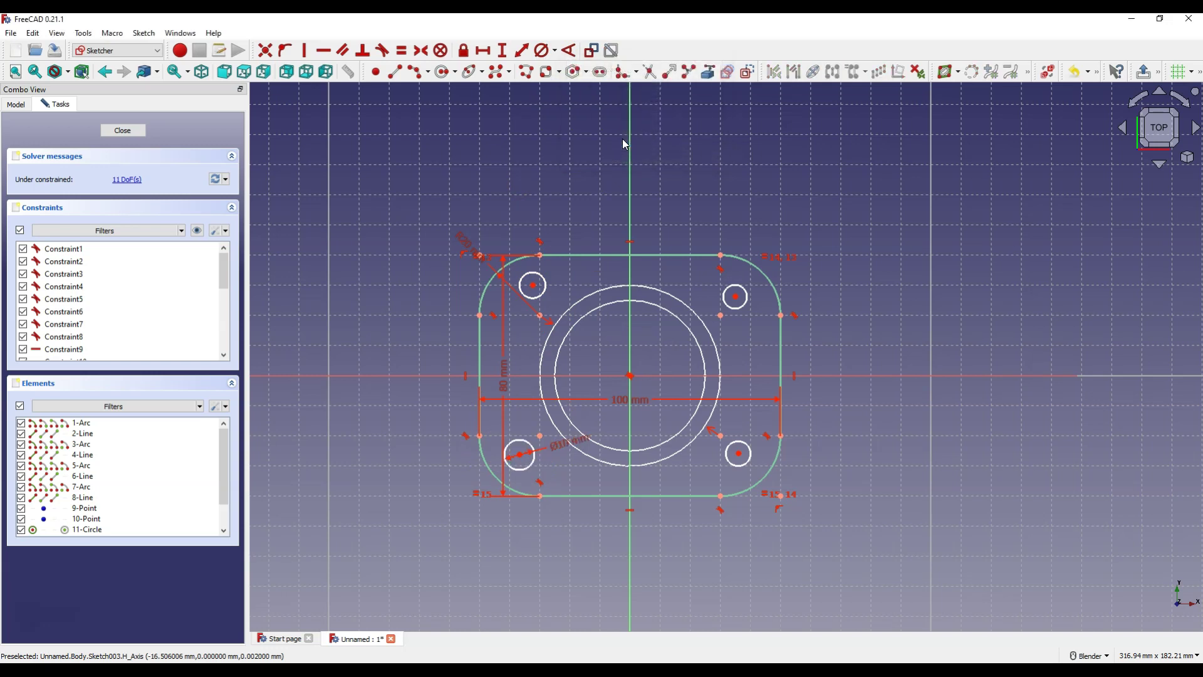
- Make all four holes equal and the bottom pair symmetric about the vertical axis
{"action": "left_click", "coordinate": [534, 458]}
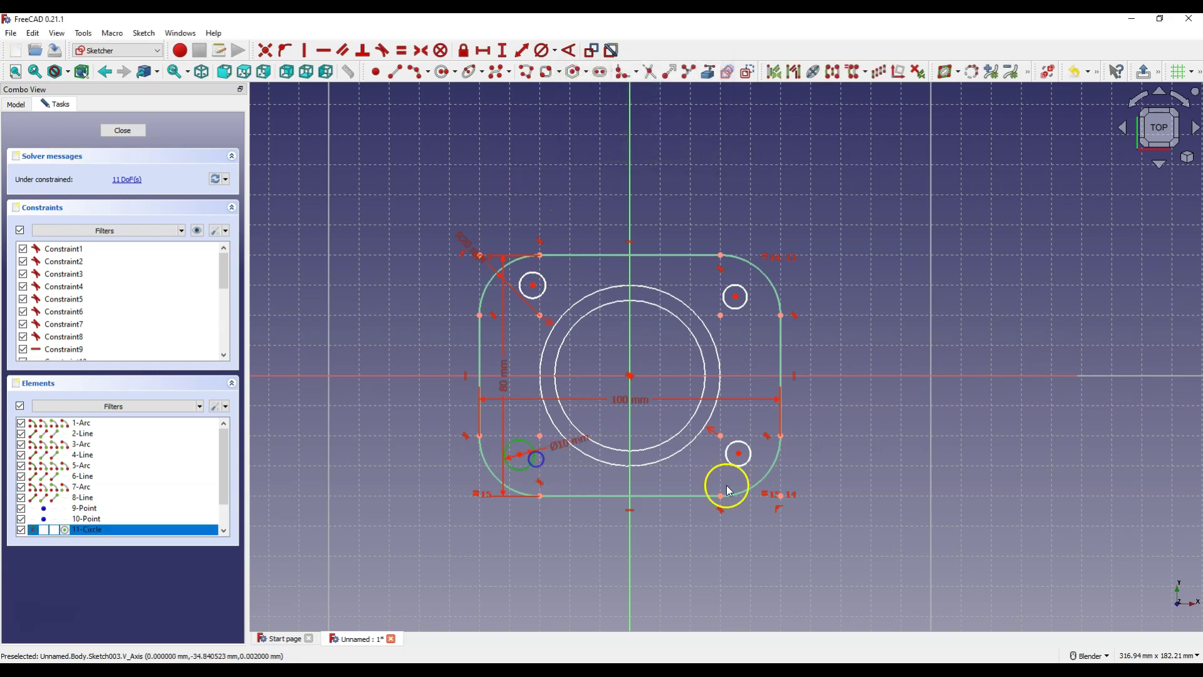
{"action": "left_click", "coordinate": [748, 468]}
{"action": "left_click", "coordinate": [742, 307]}
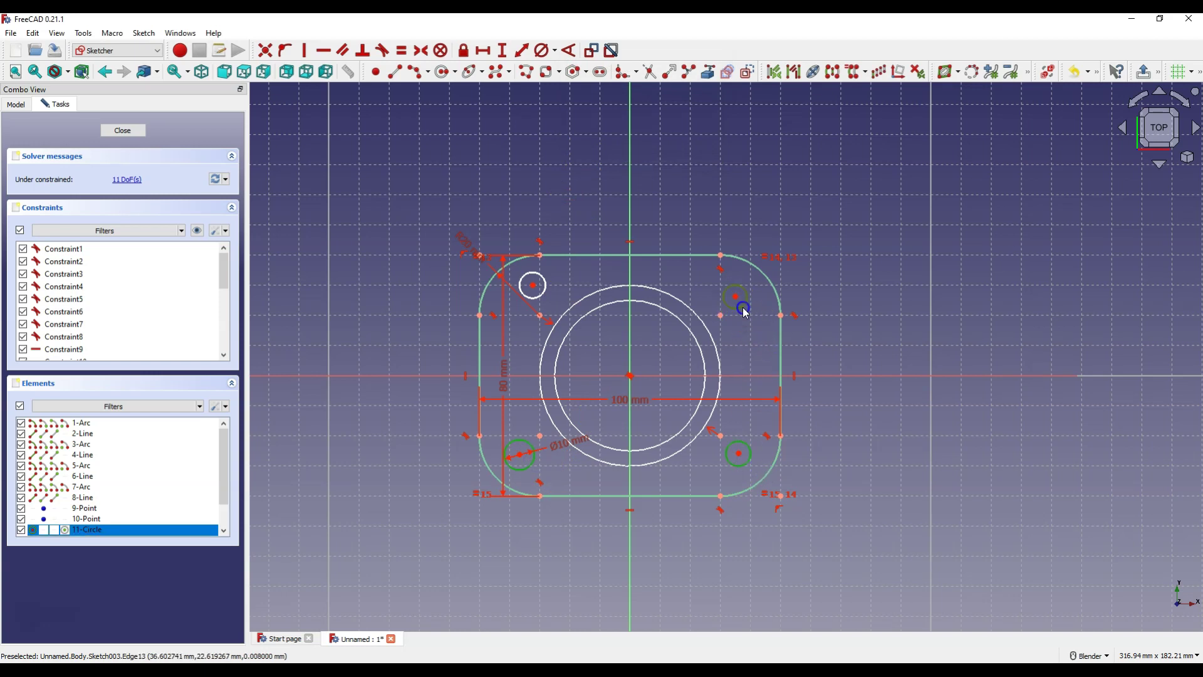
{"action": "left_click", "coordinate": [532, 274]}
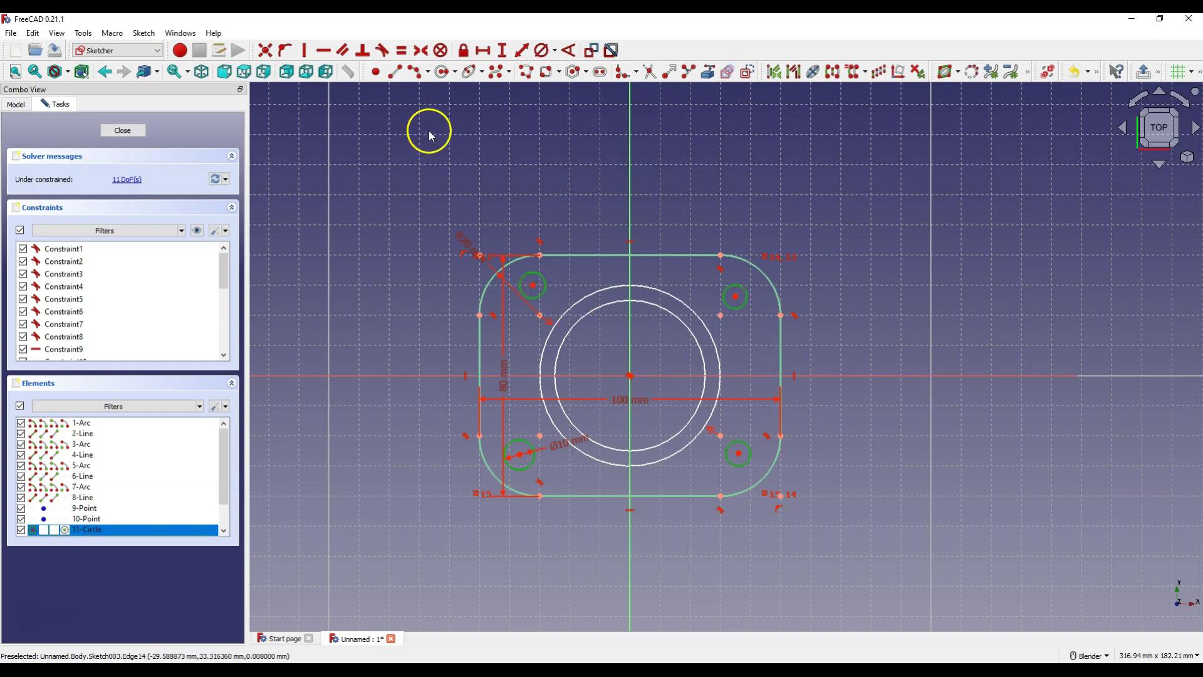
{"action": "left_click", "coordinate": [405, 58]}
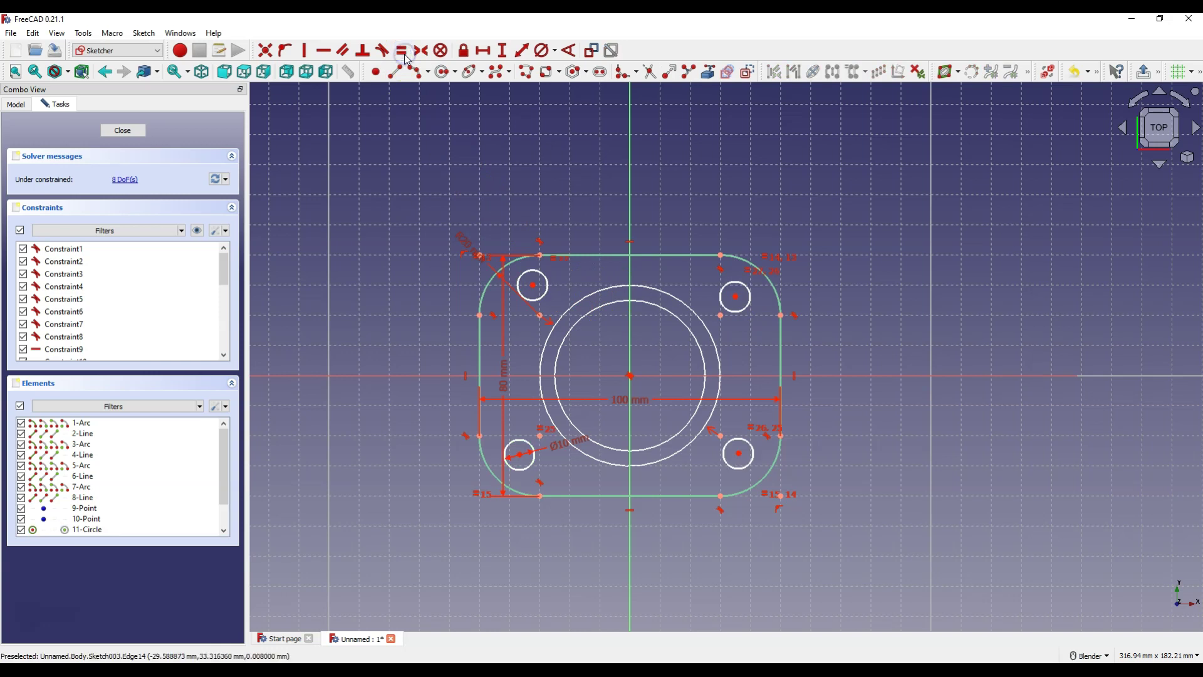
{"action": "left_click", "coordinate": [522, 462]}
{"action": "left_click", "coordinate": [738, 452]}
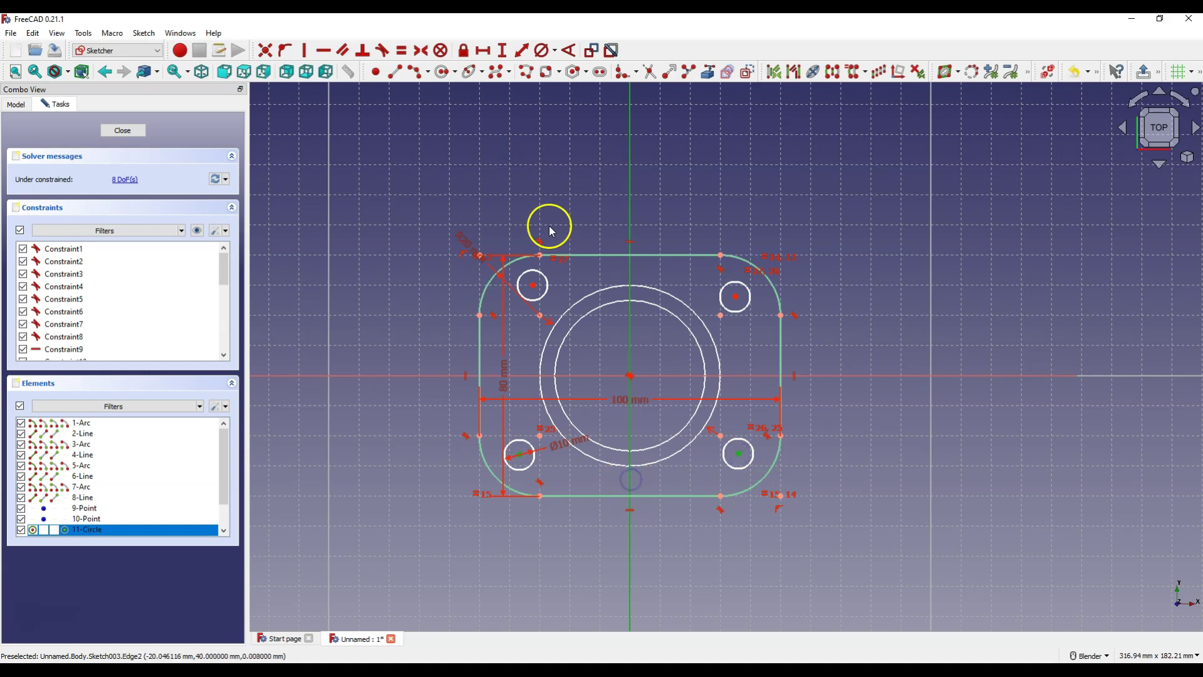
{"action": "left_click", "coordinate": [424, 51]}
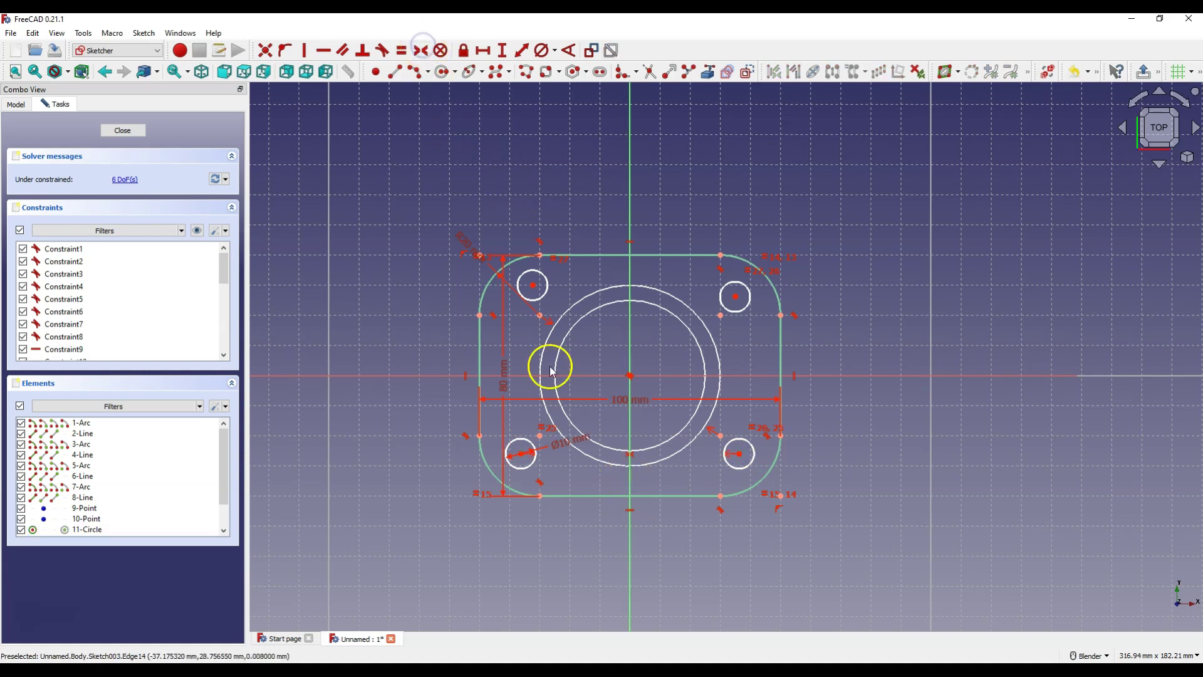
- Make the left hole centres symmetric about the horizontal axis and the right centres vertical
{"action": "left_click", "coordinate": [520, 455]}
{"action": "left_click", "coordinate": [532, 285]}
{"action": "left_click", "coordinate": [522, 376]}
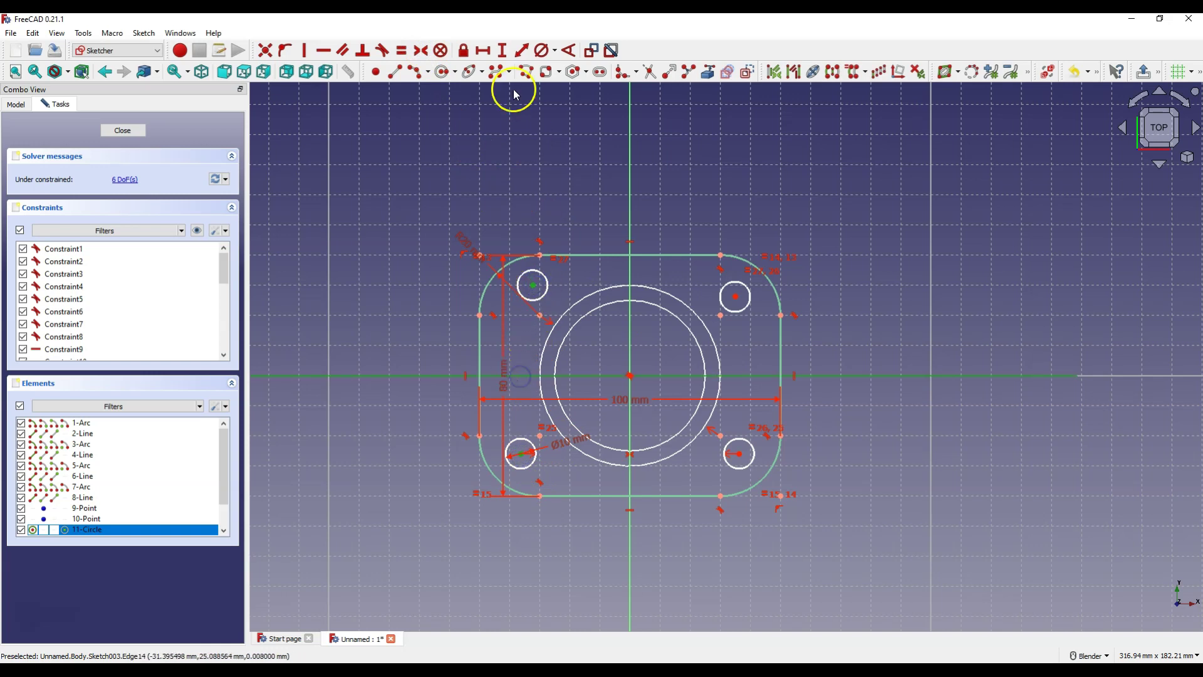
{"action": "left_click", "coordinate": [426, 57]}
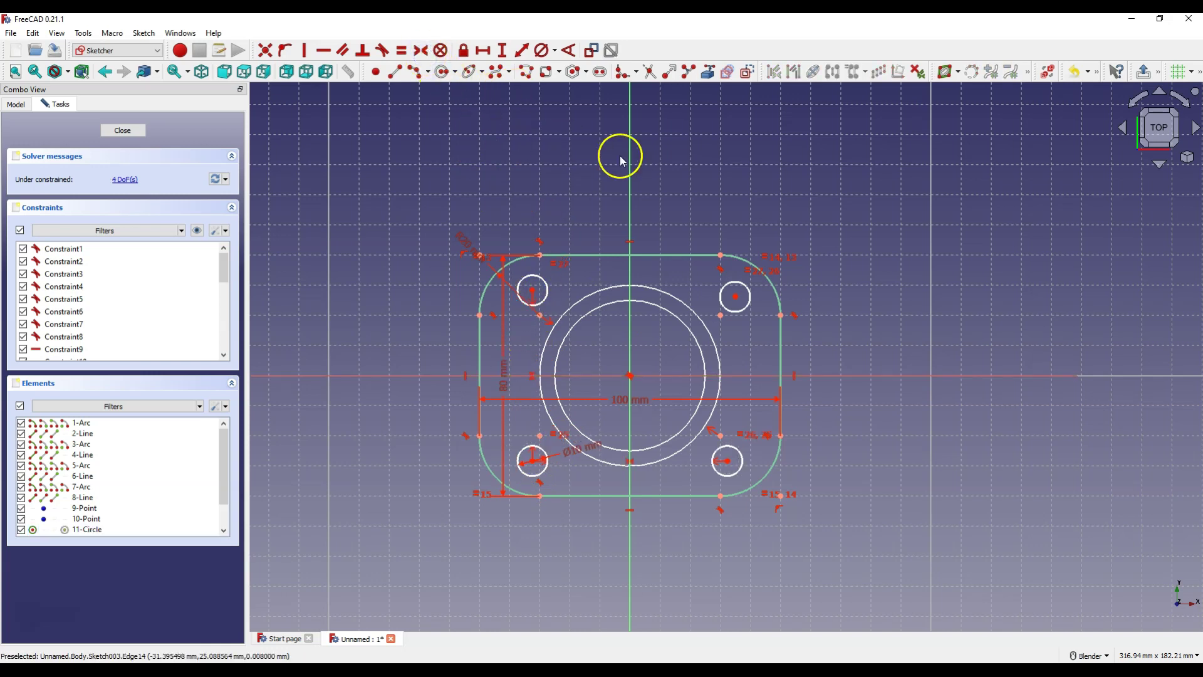
{"action": "left_click", "coordinate": [728, 462]}
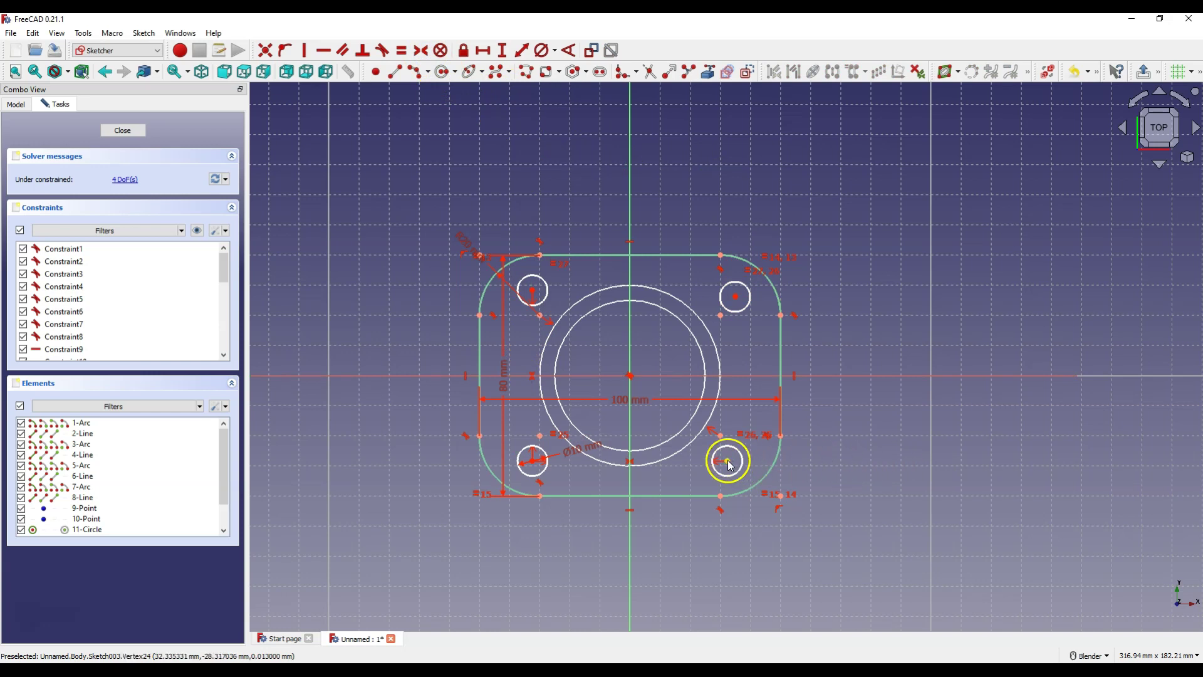
{"action": "left_click", "coordinate": [736, 296]}
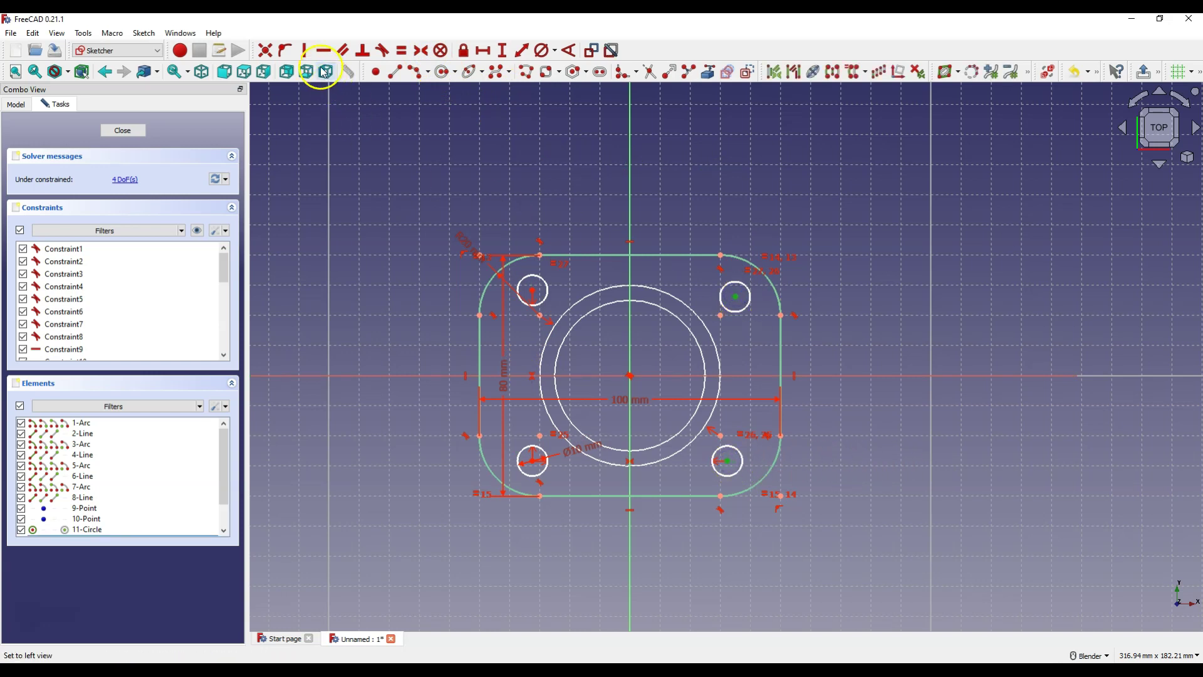
{"action": "left_click", "coordinate": [309, 51]}
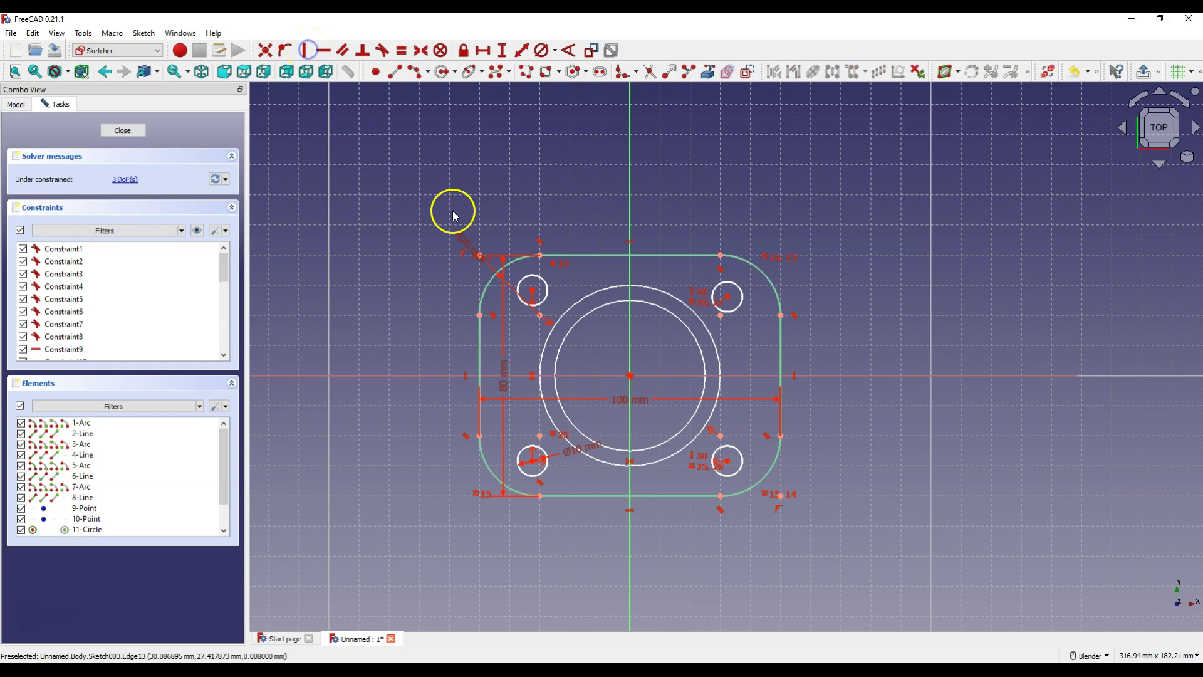
- Align the top hole centres horizontally and shift the hole pattern upward inside the flange
{"action": "left_click", "coordinate": [532, 290]}
{"action": "left_click", "coordinate": [728, 296]}
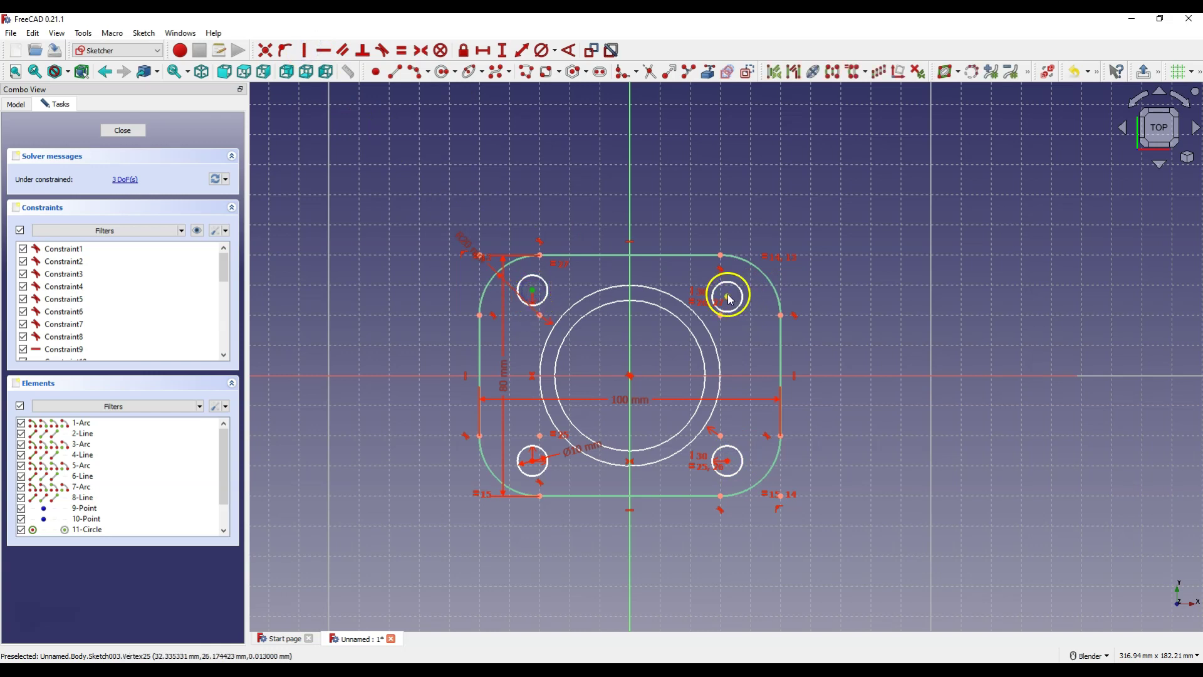
{"action": "left_click", "coordinate": [330, 55]}
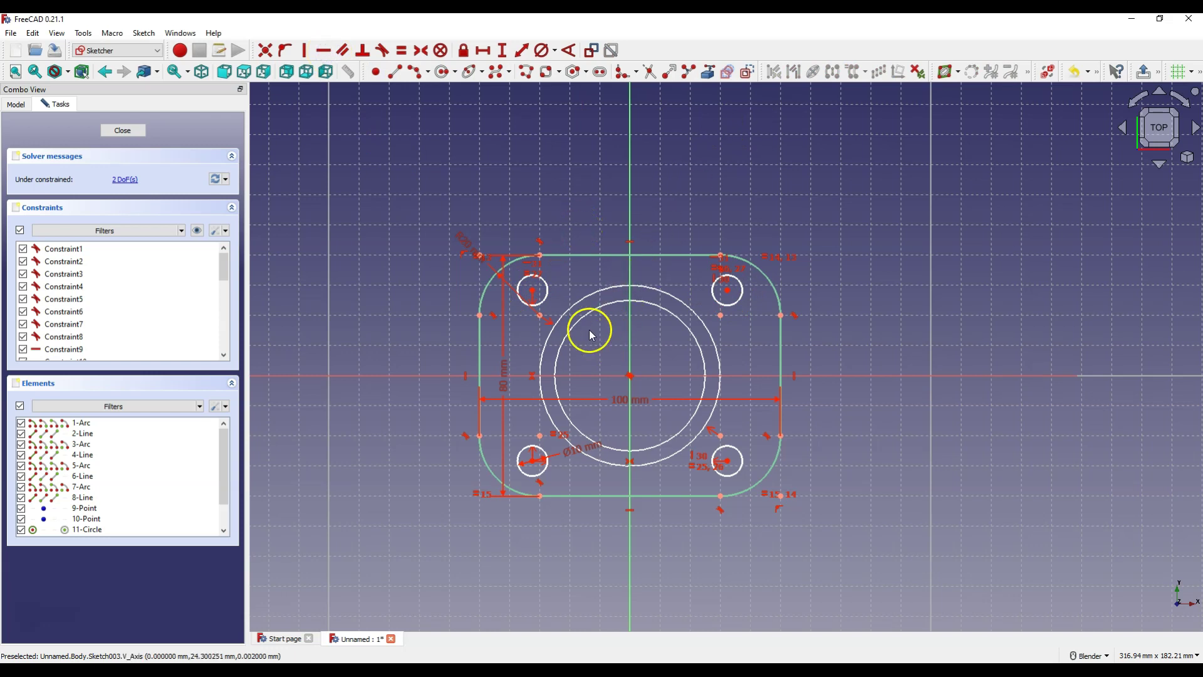
{"action": "left_click_drag", "start_coordinate": [532, 460], "coordinate": [534, 452]}
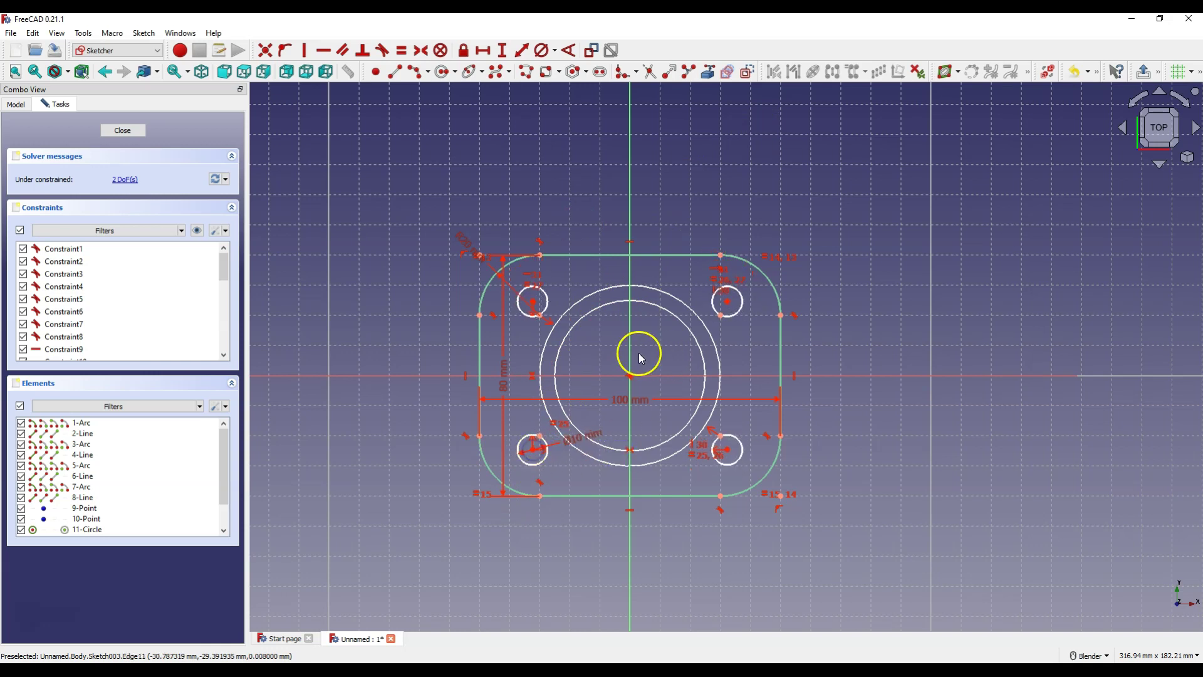
{"action": "left_click", "coordinate": [530, 455]}
{"action": "left_click", "coordinate": [727, 452]}
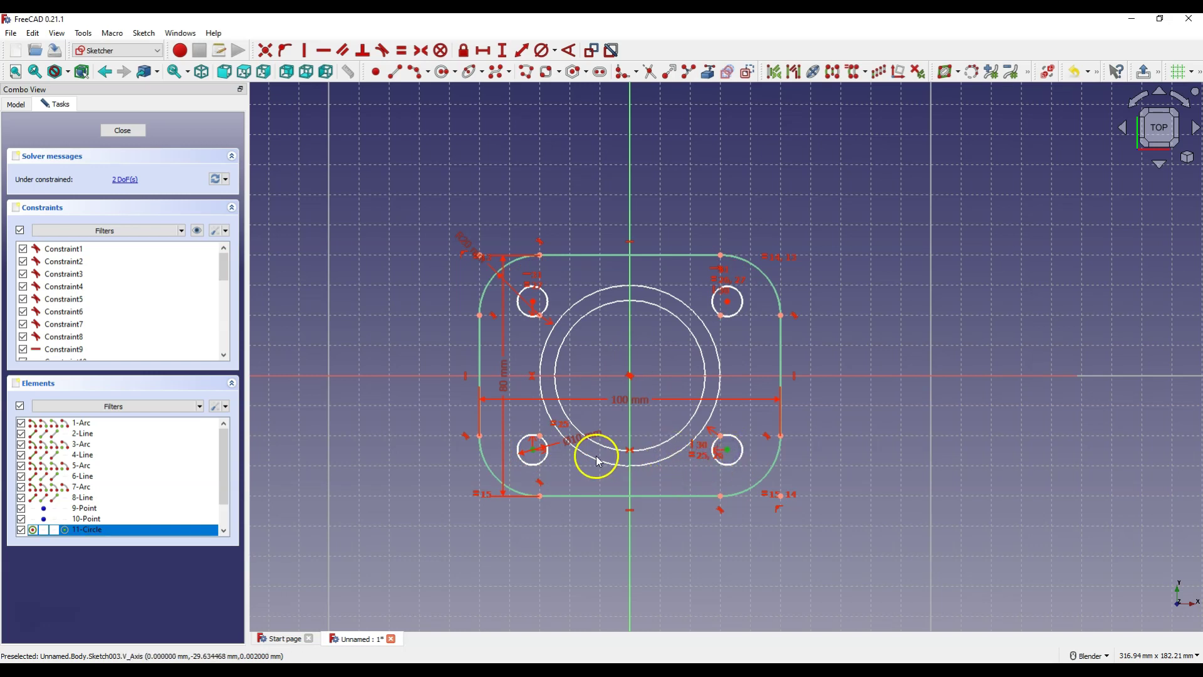
- Dimension the bottom hole centres 75 mm apart horizontally and the left centres 55 mm vertically
{"action": "left_click", "coordinate": [486, 53]}
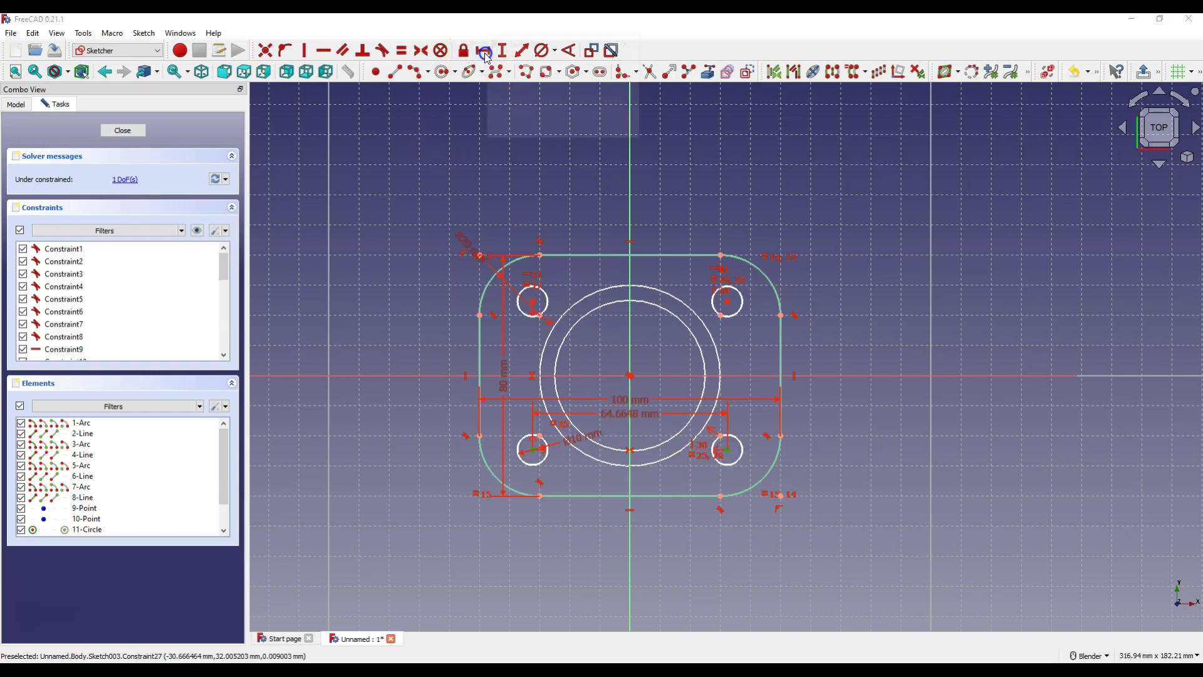
{"action": "type", "text": "75"}
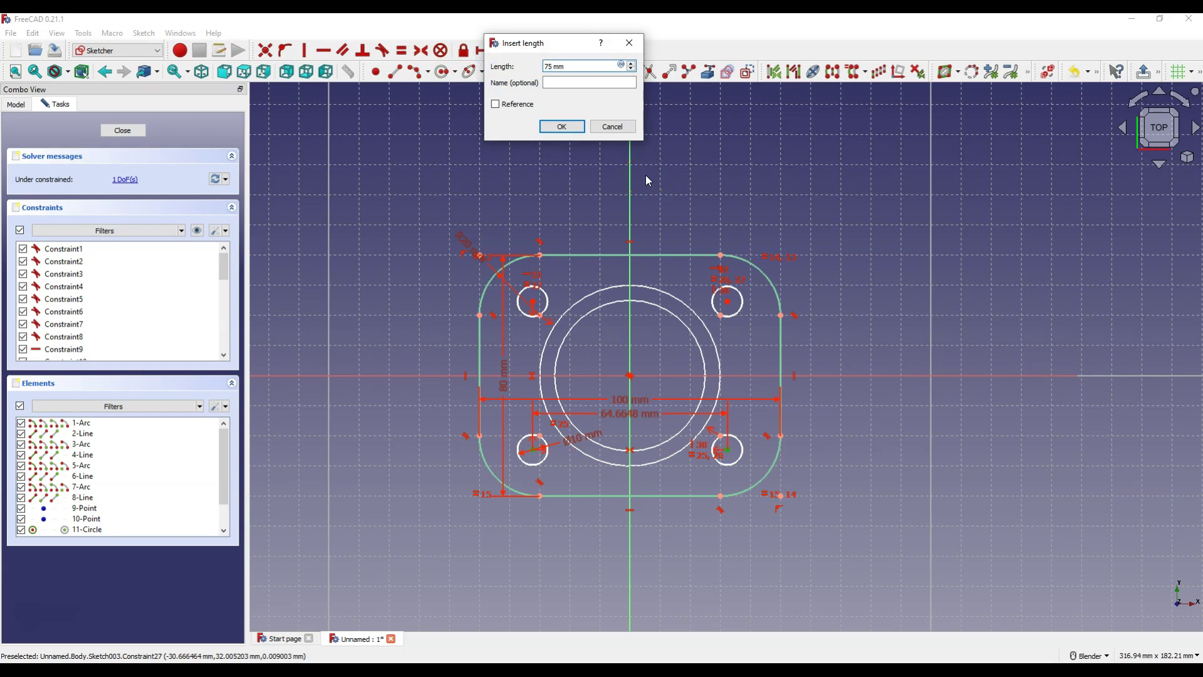
{"action": "left_click", "coordinate": [561, 126]}
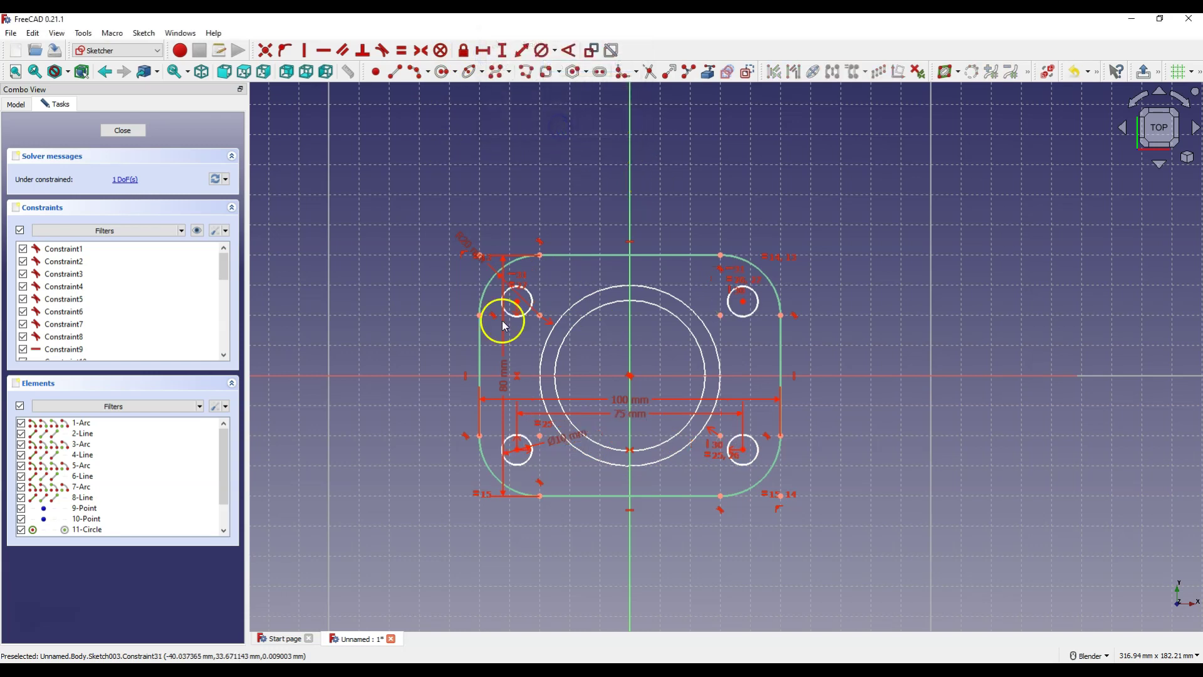
{"action": "left_click", "coordinate": [518, 302]}
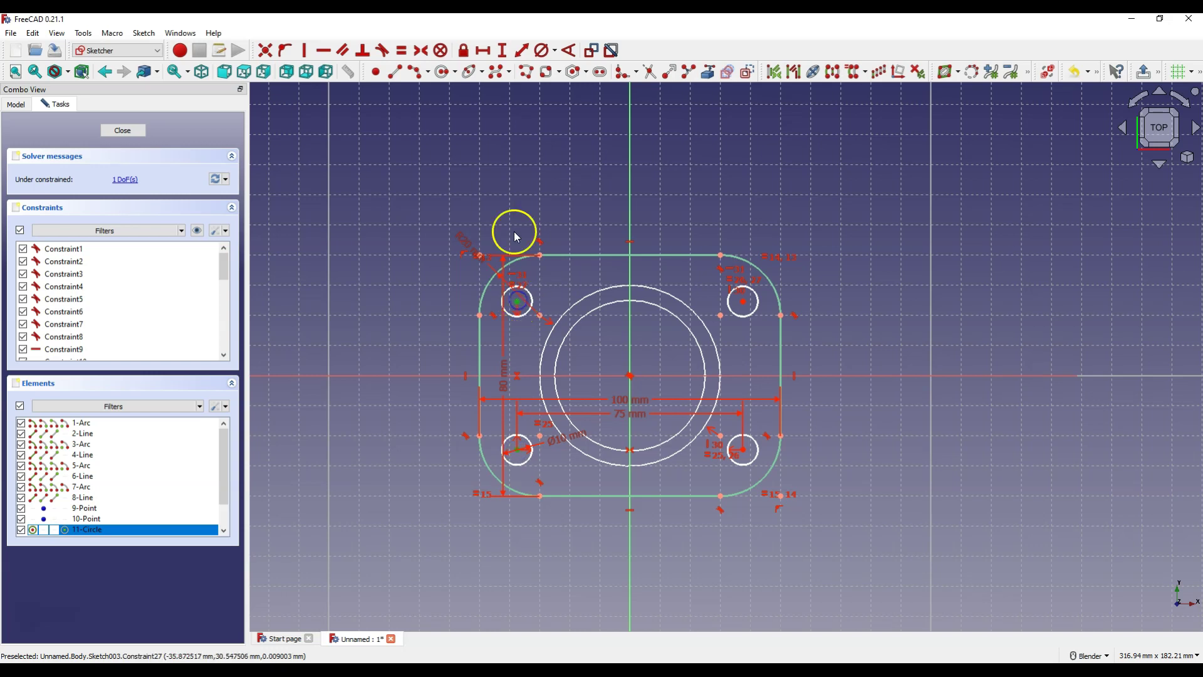
{"action": "left_click", "coordinate": [503, 50]}
{"action": "type", "text": "55"}
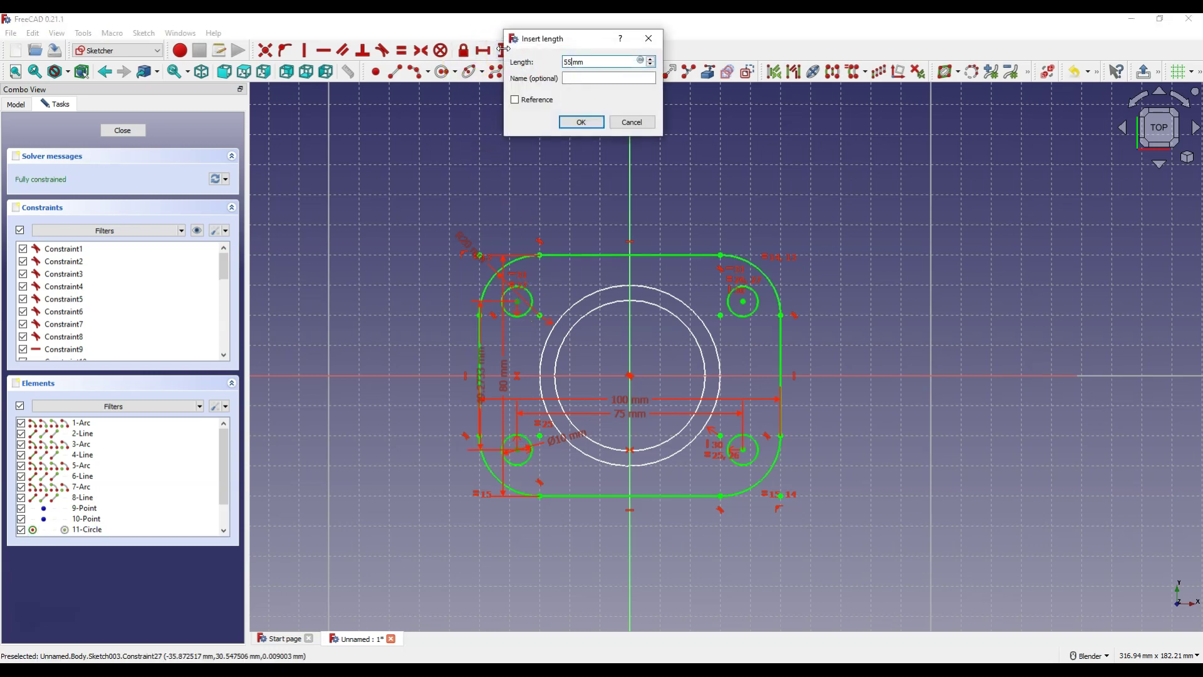
{"action": "left_click", "coordinate": [581, 122]}
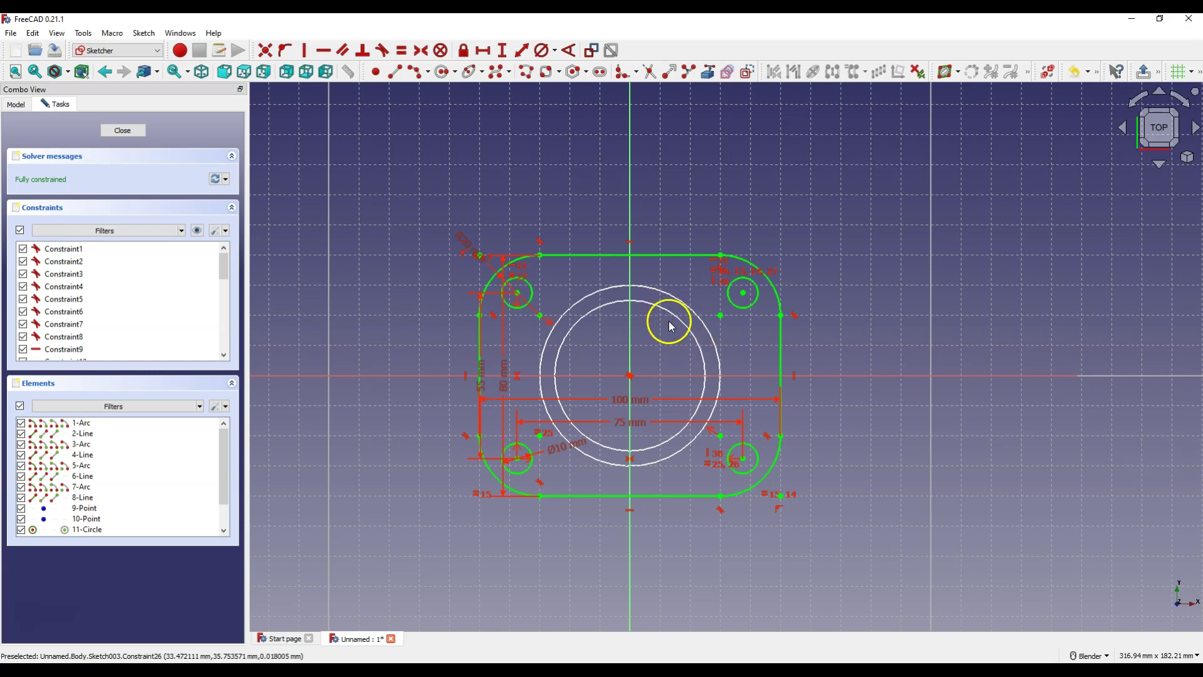
- Reference the ring's inner 50 mm circle and add an equal-sized bore circle at the origin
{"action": "left_click", "coordinate": [708, 74]}
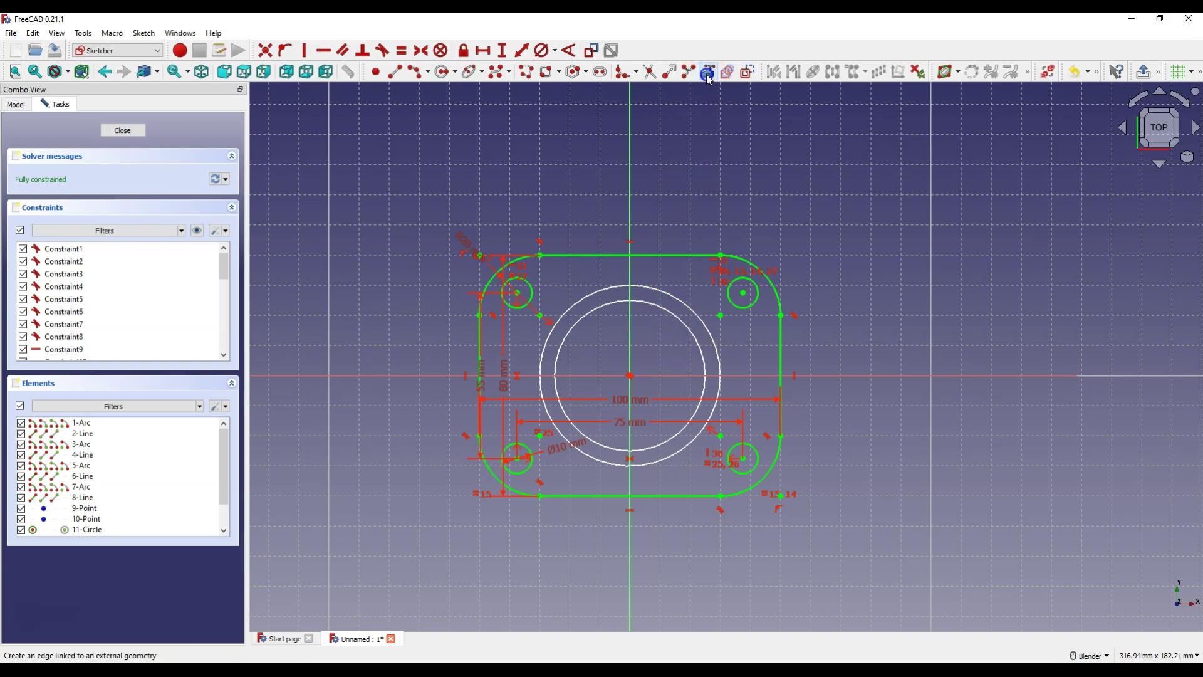
{"action": "left_click", "coordinate": [652, 303]}
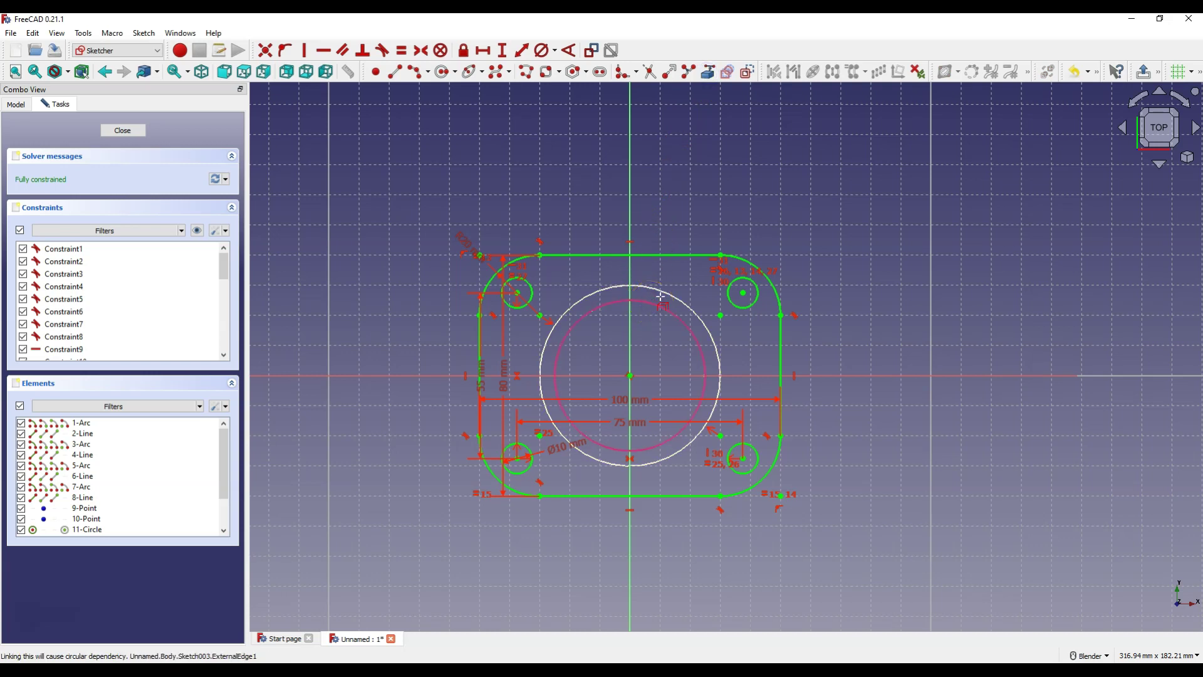
{"action": "left_click", "coordinate": [611, 252]}
{"action": "left_click", "coordinate": [443, 72]}
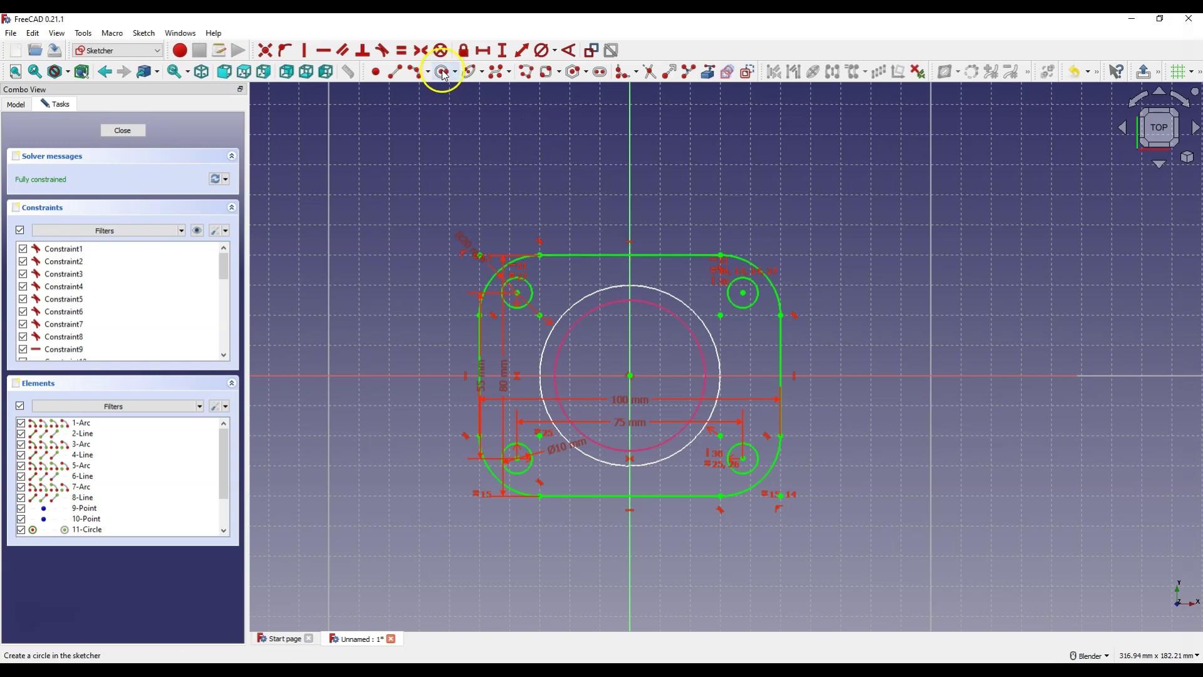
{"action": "left_click", "coordinate": [629, 375]}
{"action": "left_click", "coordinate": [651, 327]}
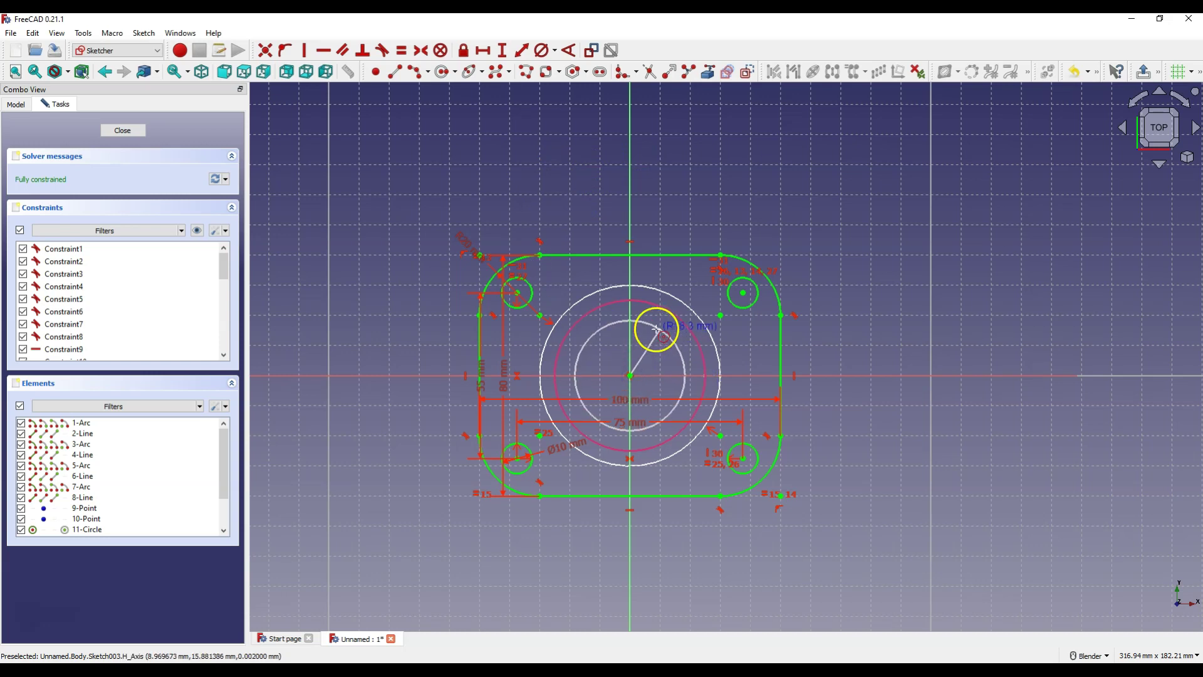
{"action": "right_click", "coordinate": [652, 355]}
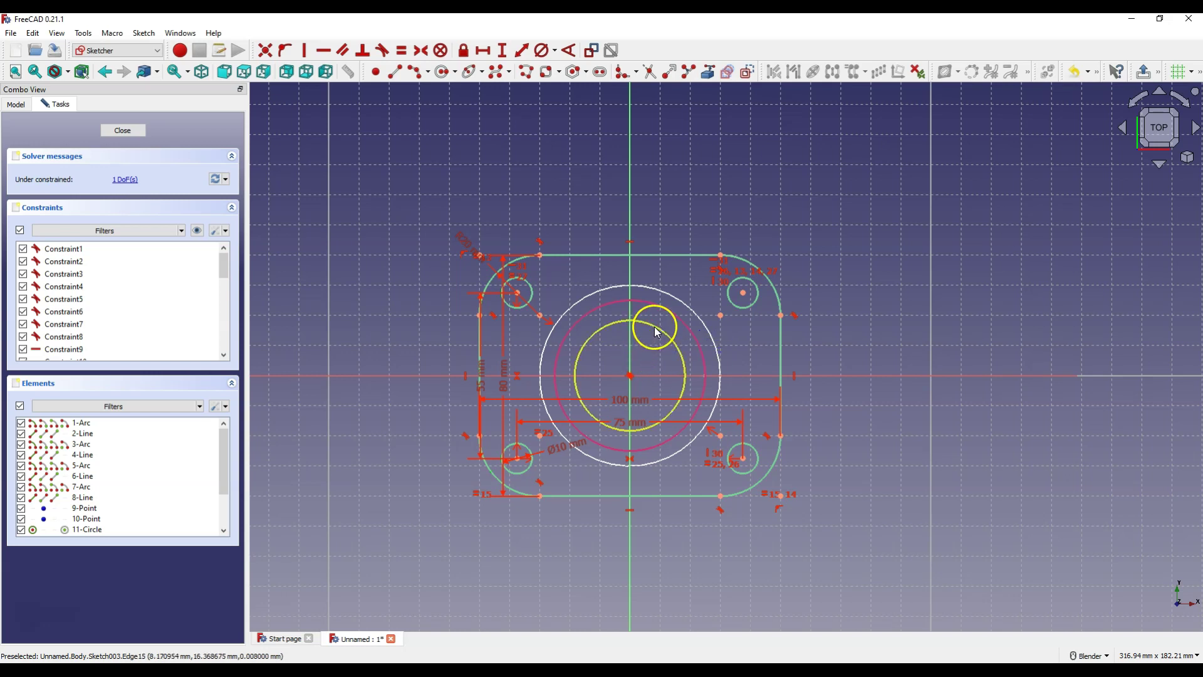
{"action": "left_click", "coordinate": [648, 325]}
{"action": "left_click", "coordinate": [658, 310]}
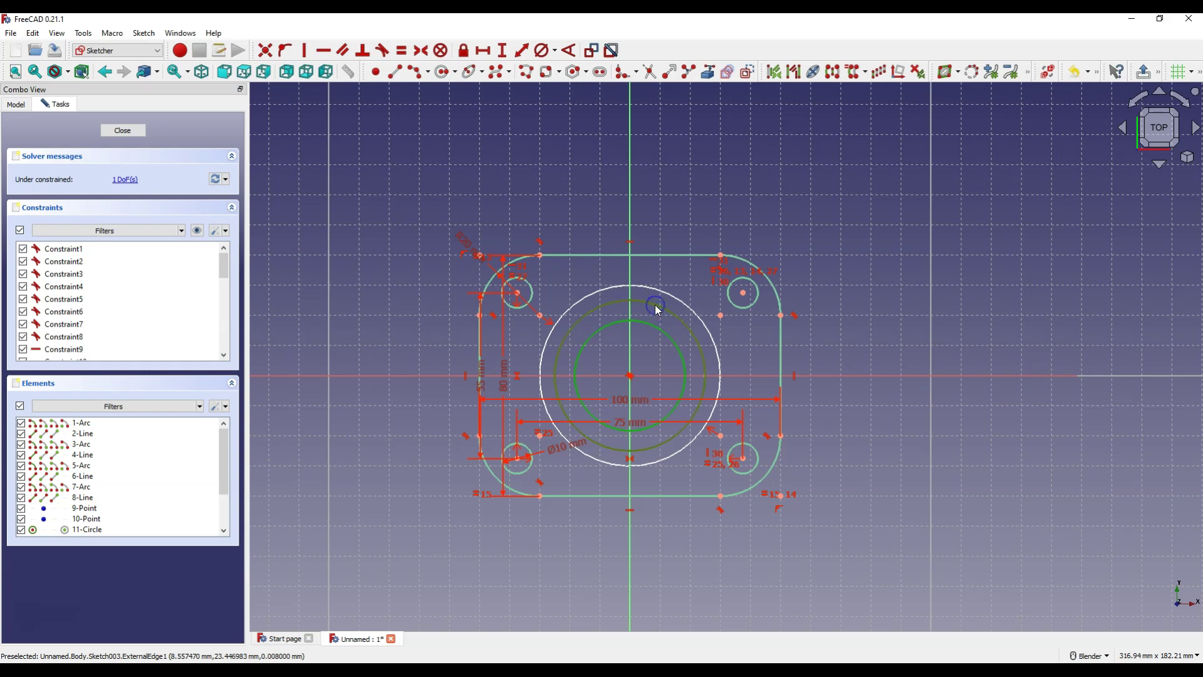
{"action": "left_click", "coordinate": [403, 54]}
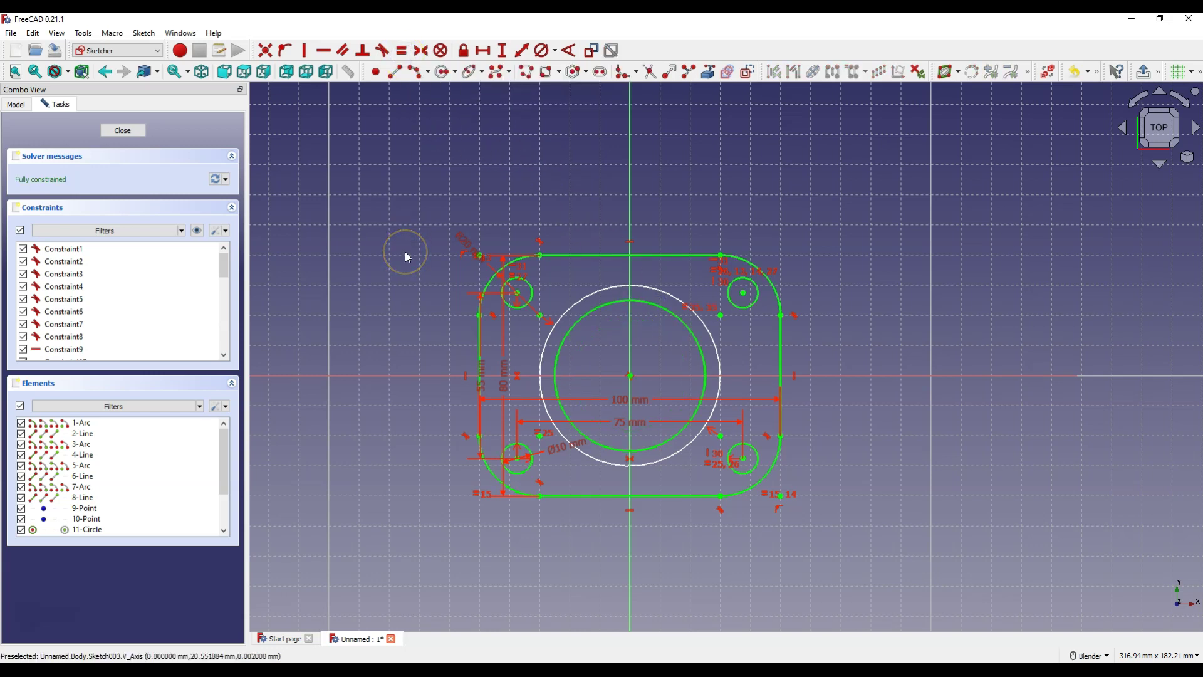
- Close the flange sketch and unhide the DatumPlane, end-ring Sketch002 and path Sketch001
{"action": "left_click", "coordinate": [123, 130]}
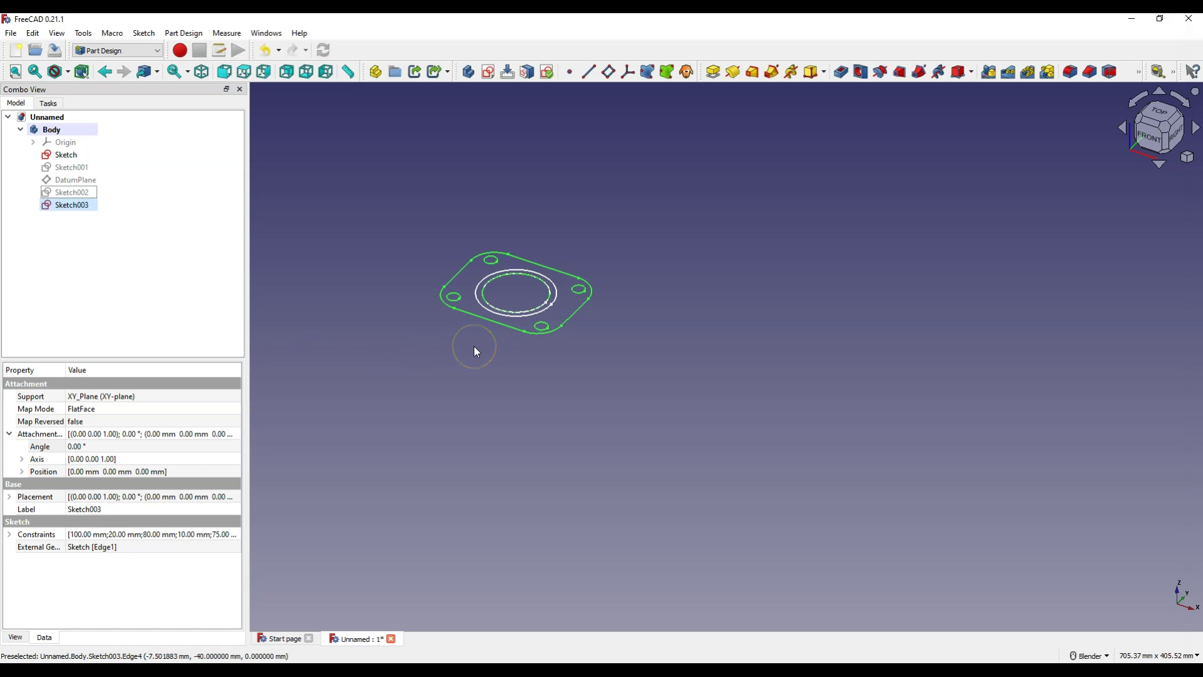
{"action": "left_click", "coordinate": [70, 180]}
{"action": "key", "text": "space"}
{"action": "left_click", "coordinate": [72, 192]}
{"action": "key", "text": "space"}
{"action": "left_click", "coordinate": [67, 167]}
{"action": "key", "text": "space"}
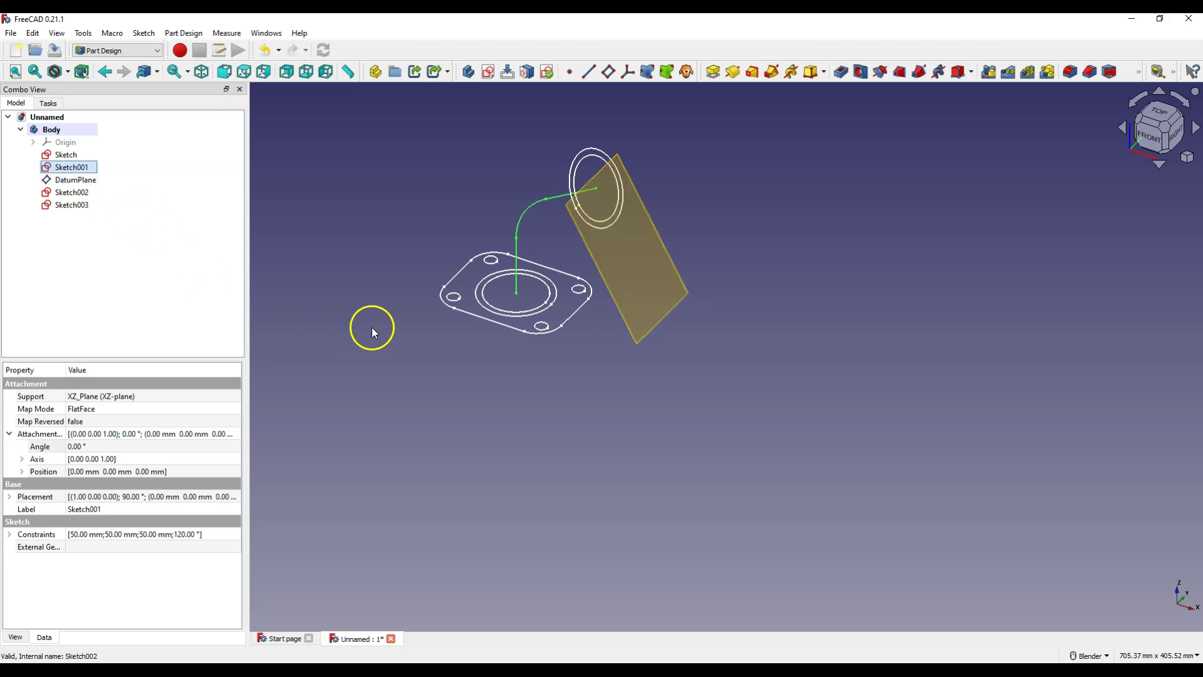
{"action": "left_click", "coordinate": [82, 206]}
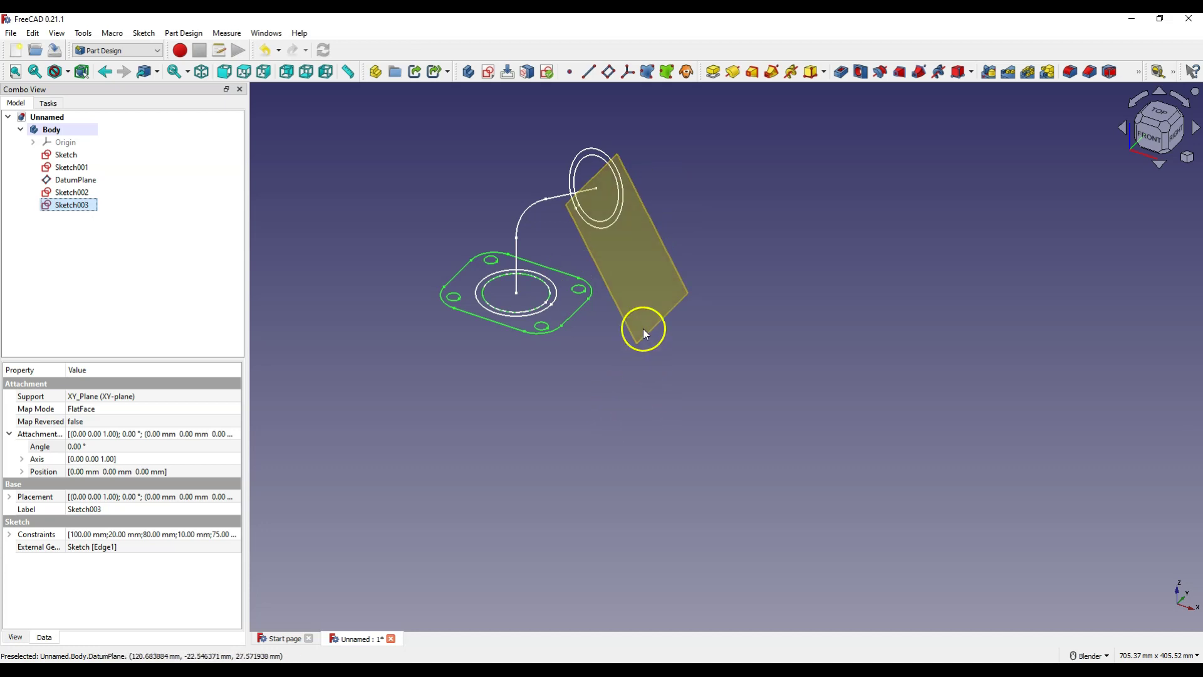
{"action": "left_click", "coordinate": [633, 250]}
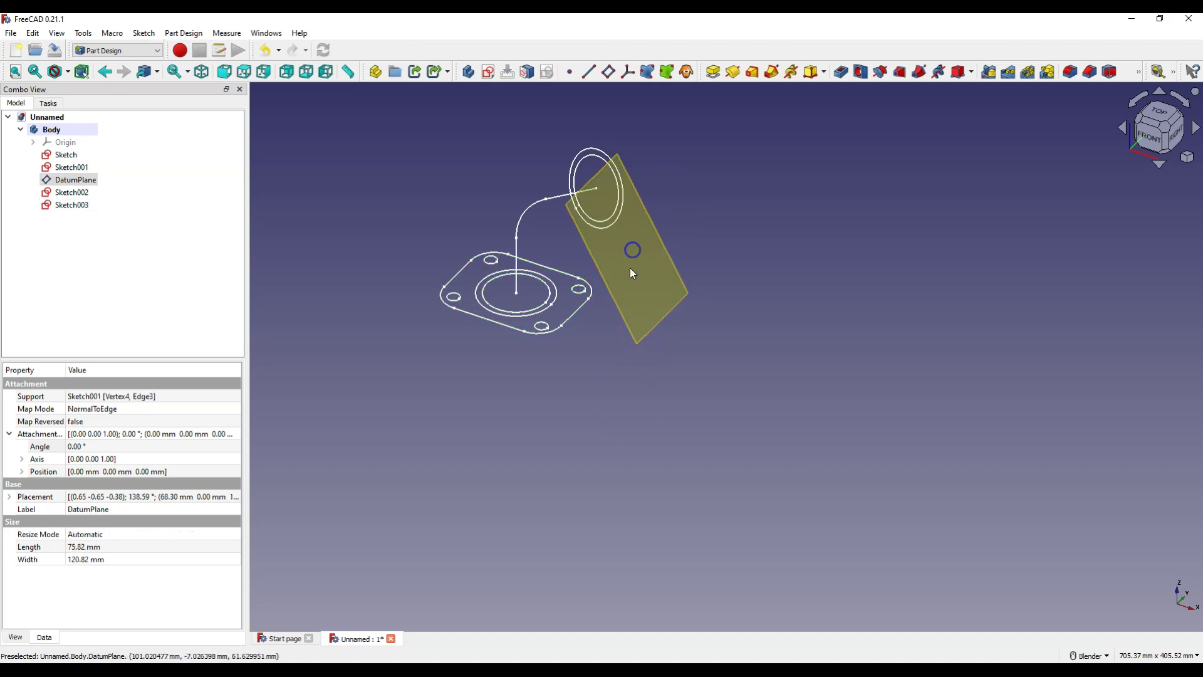
- Create a new sketch on the datum plane and carbon-copy Sketch003's flange geometry into it
{"action": "left_click", "coordinate": [487, 72]}
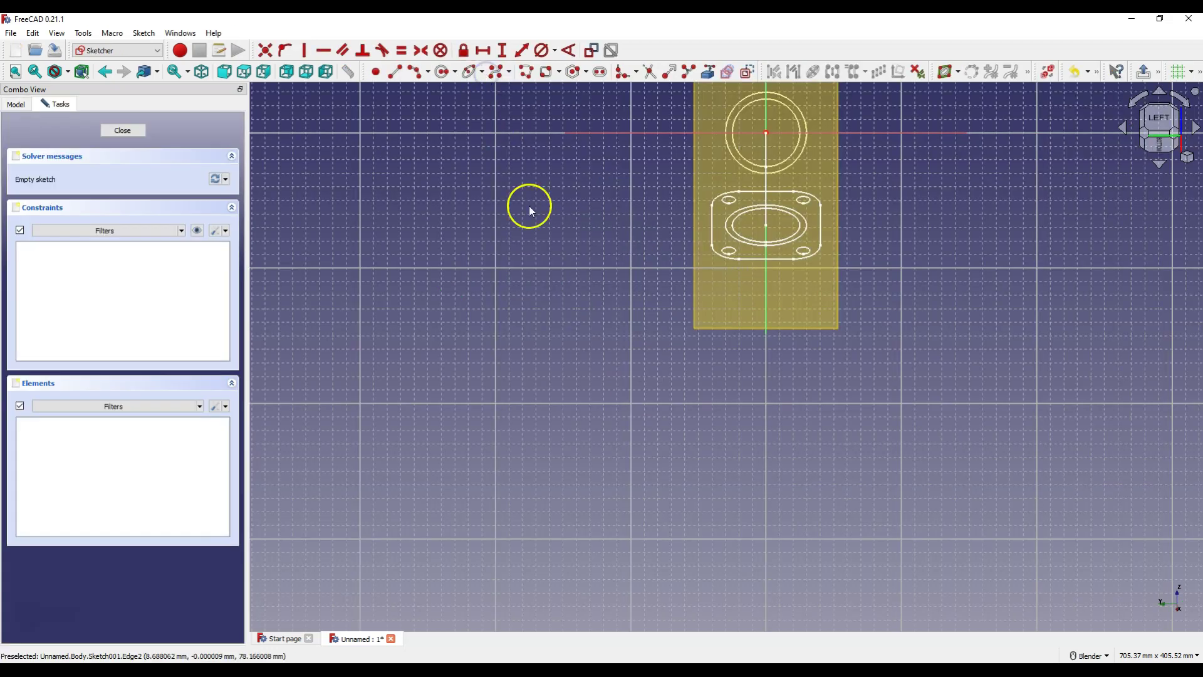
{"action": "left_click", "coordinate": [730, 74]}
{"action": "left_click", "coordinate": [716, 214]}
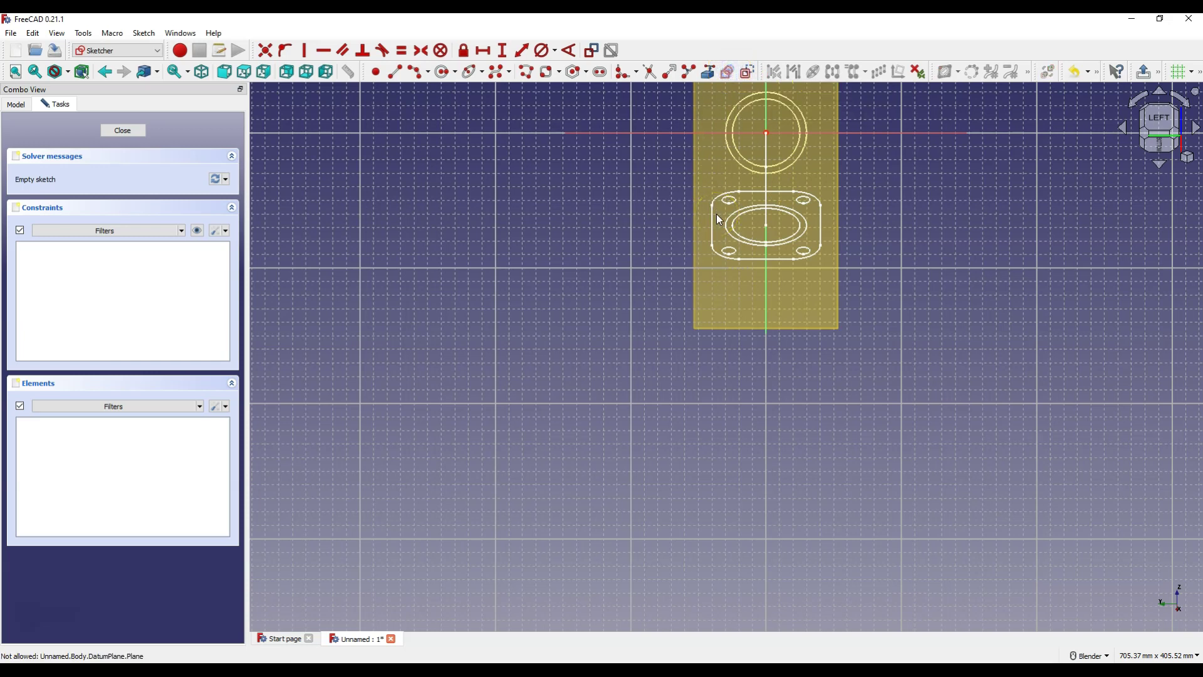
{"action": "left_click", "coordinate": [744, 191]}
{"action": "left_click", "coordinate": [760, 236]}
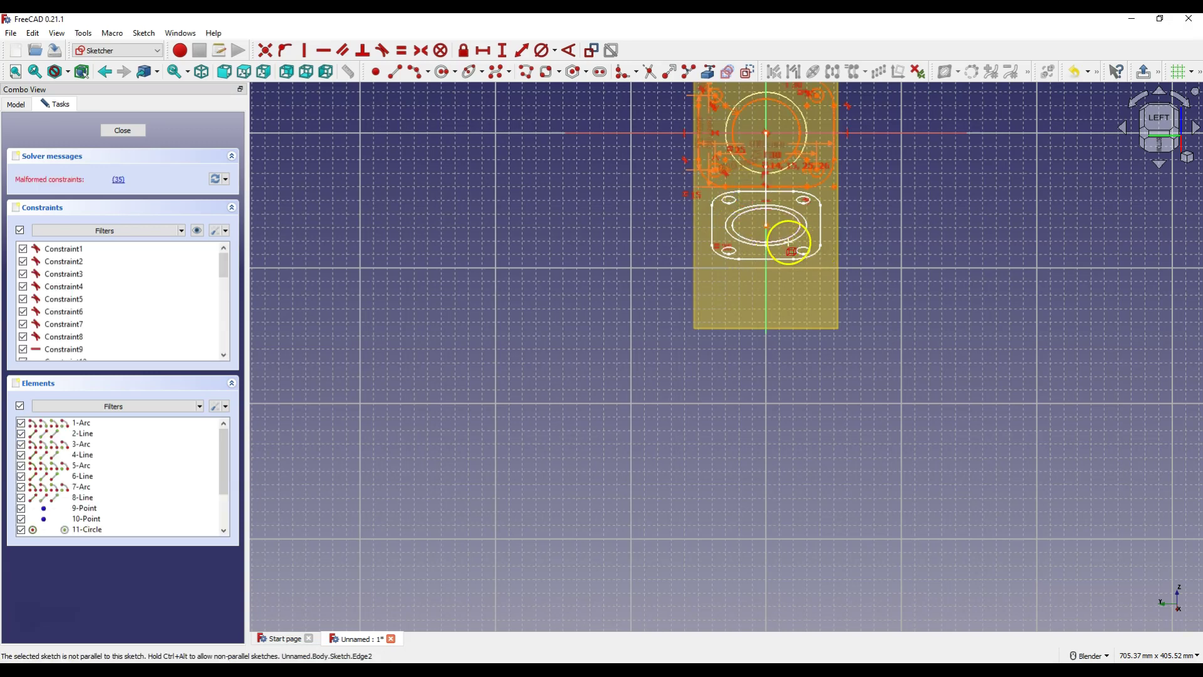
- Delete the malformed Constraint35 and the stray projected ellipse from the copied sketch
{"action": "left_click", "coordinate": [122, 180]}
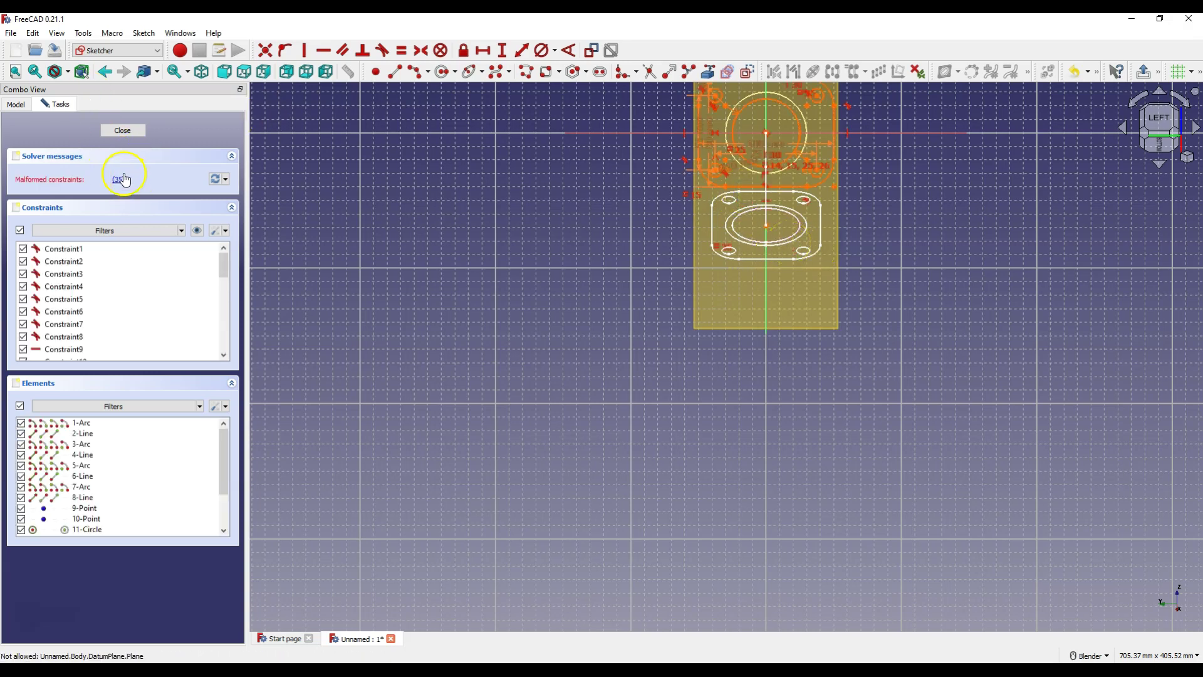
{"action": "left_click", "coordinate": [121, 182]}
{"action": "scroll", "coordinate": [116, 276], "scroll_direction": "down", "scroll_amount": 9}
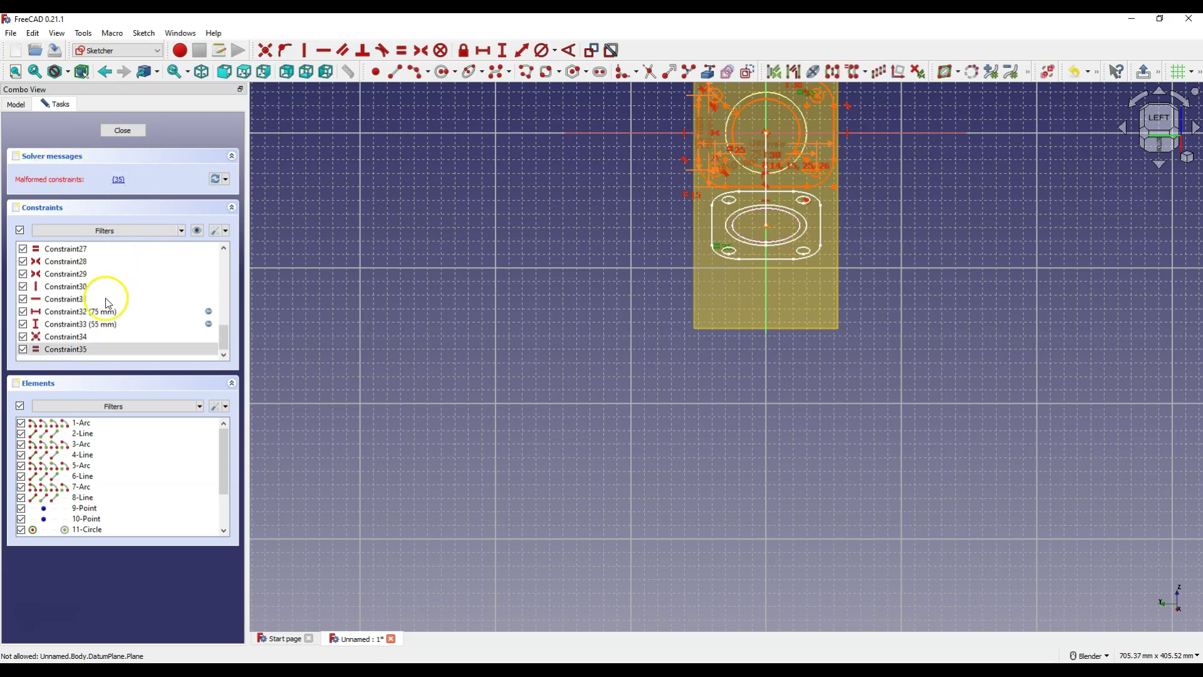
{"action": "right_click", "coordinate": [65, 355]}
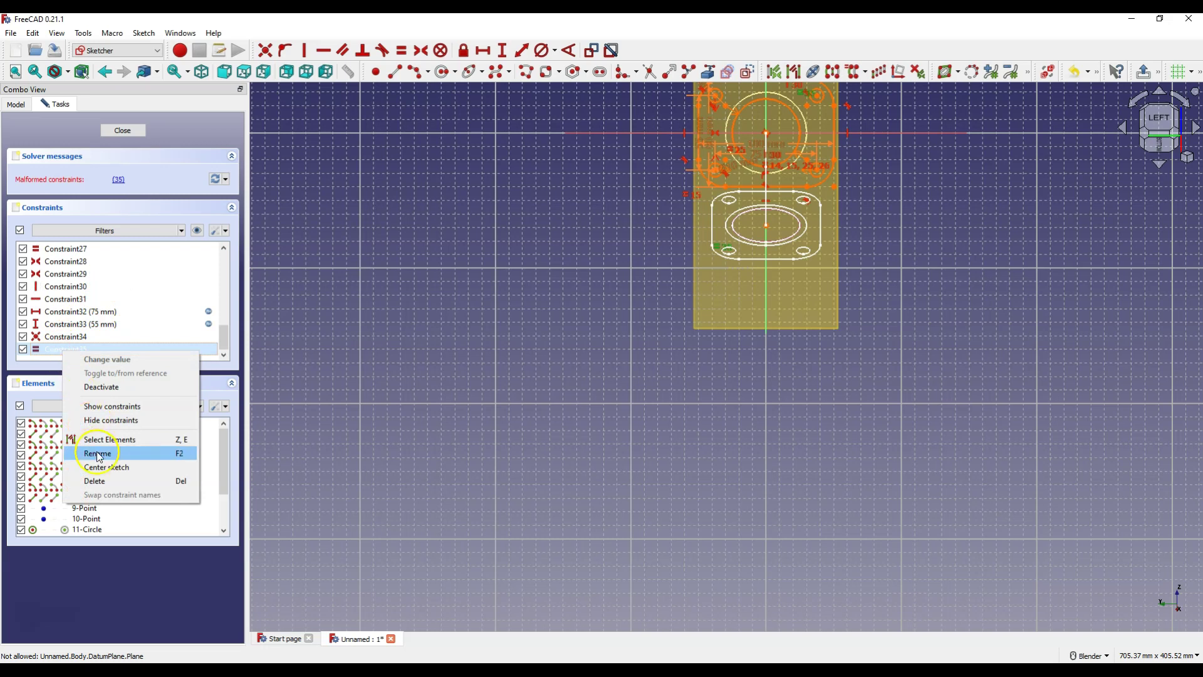
{"action": "left_click", "coordinate": [95, 481]}
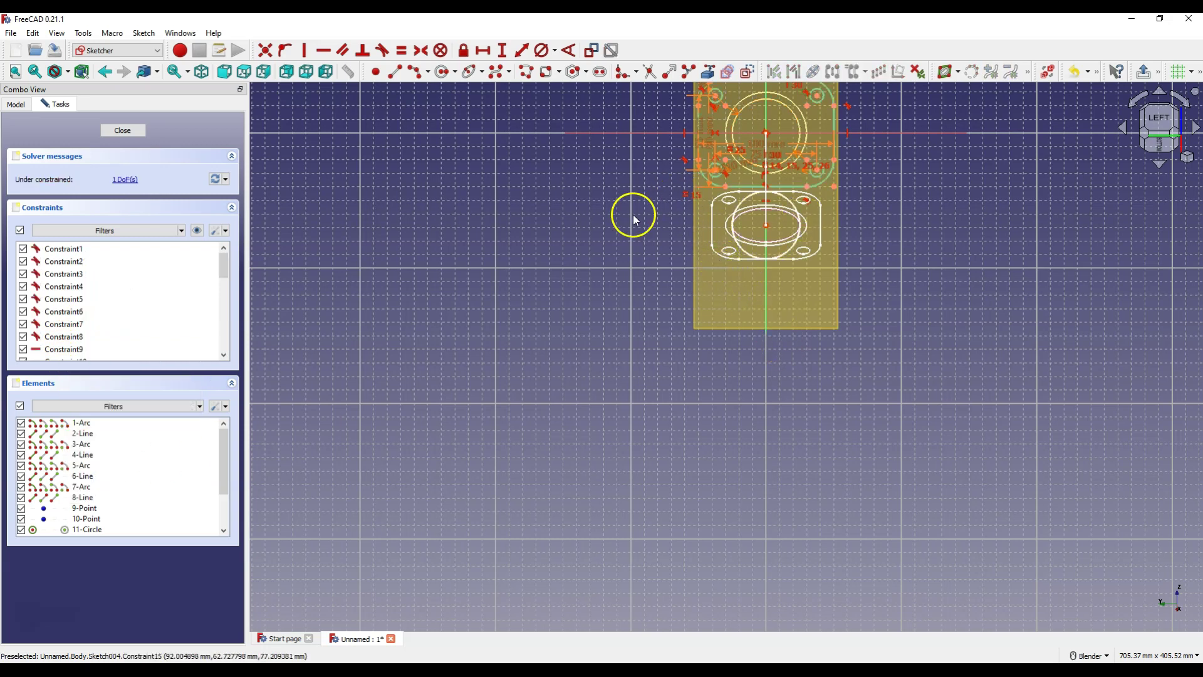
{"action": "middle_click_drag", "start_coordinate": [636, 216], "coordinate": [666, 231]}
{"action": "scroll", "coordinate": [671, 201], "scroll_direction": "down", "scroll_amount": 2}
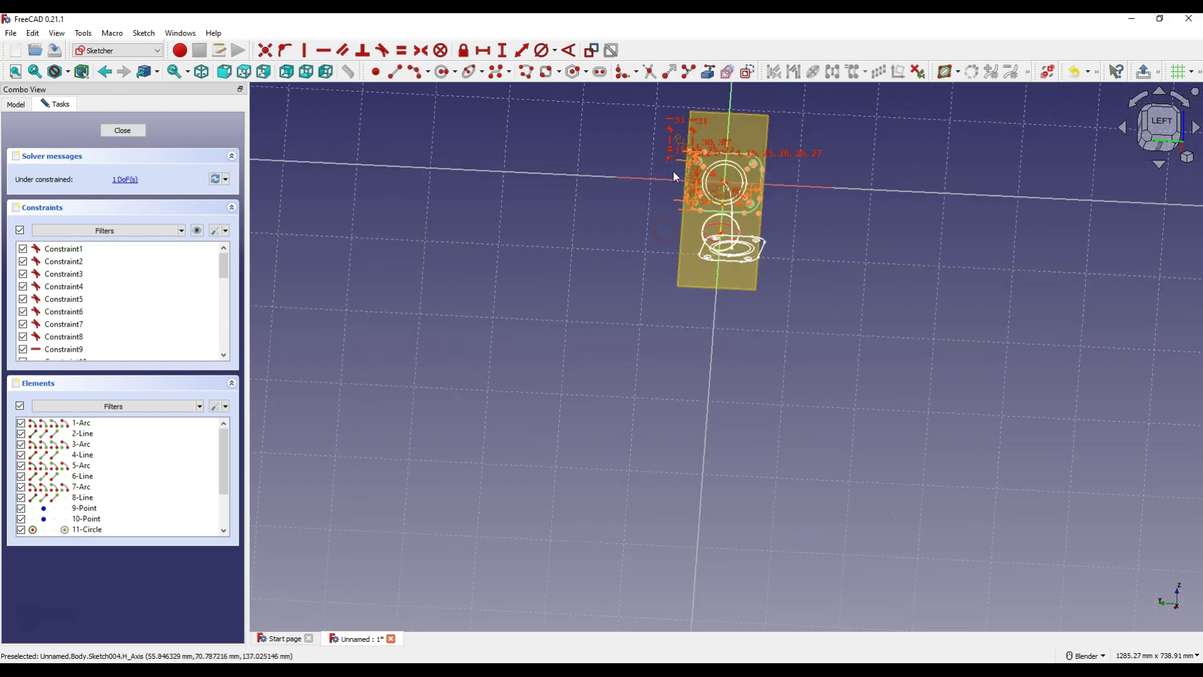
{"action": "scroll", "coordinate": [677, 179], "scroll_direction": "up", "scroll_amount": 4}
{"action": "scroll", "coordinate": [687, 185], "scroll_direction": "up", "scroll_amount": 2}
{"action": "middle_click_drag", "start_coordinate": [644, 360], "coordinate": [697, 376]}
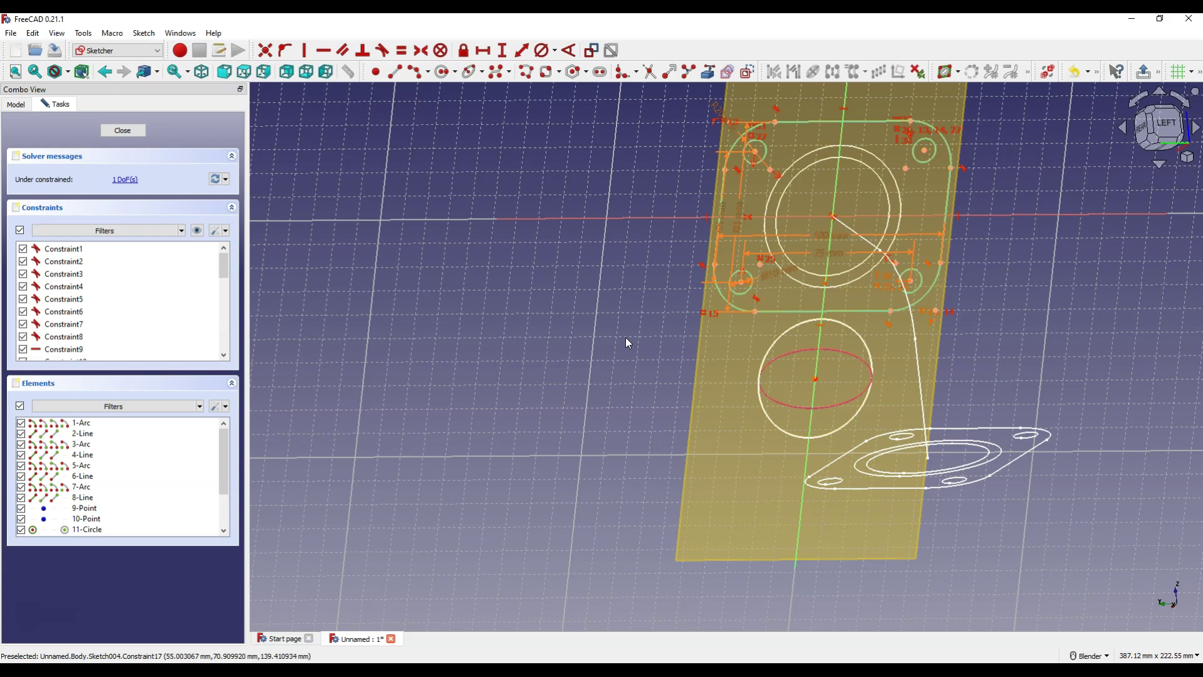
{"action": "left_click", "coordinate": [803, 352]}
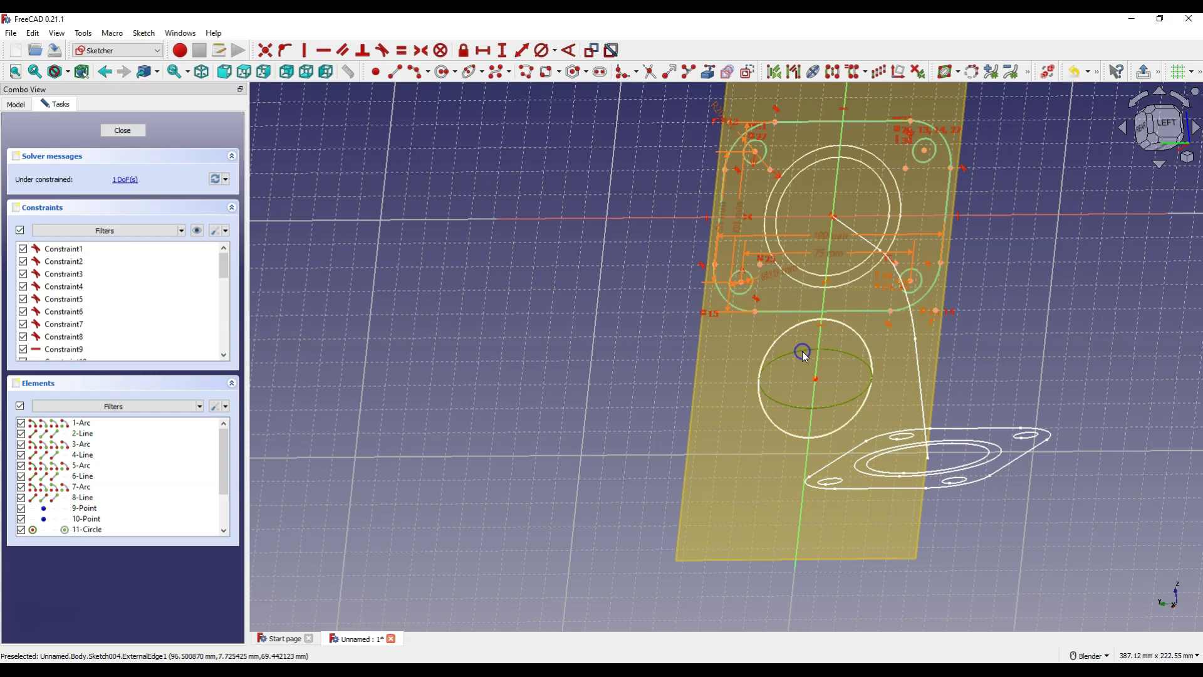
{"action": "key", "text": "Delete"}
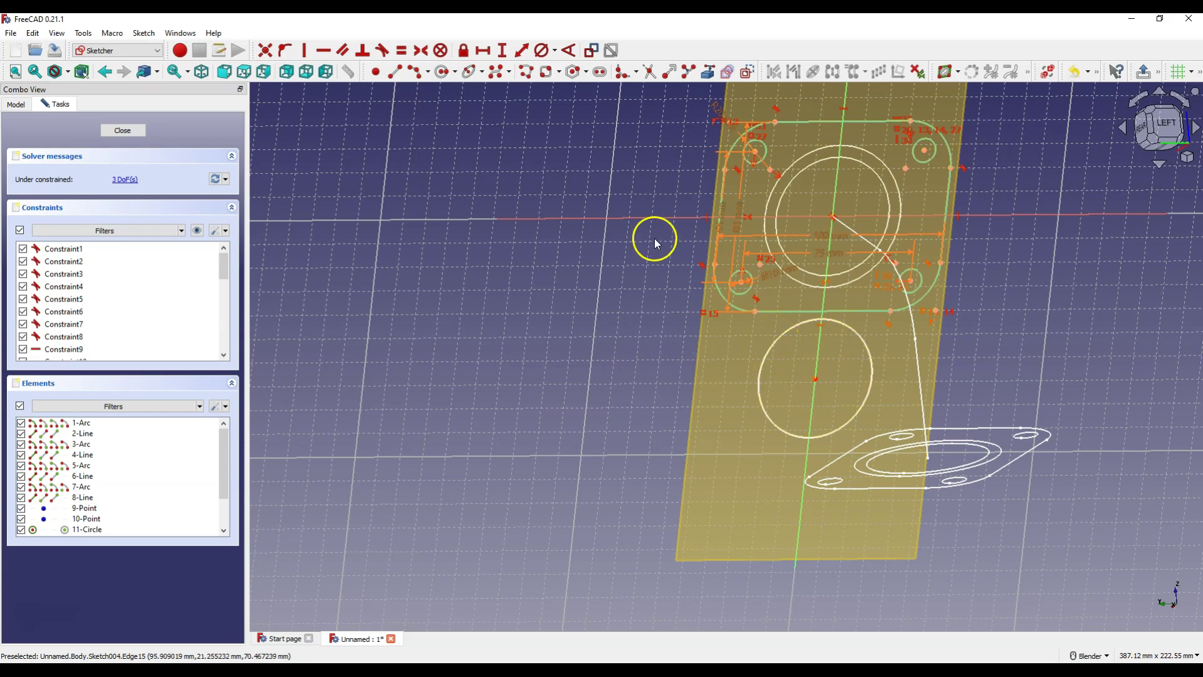
- Reference the end-ring circle and make the flange bore equal and concentric to it
{"action": "left_click", "coordinate": [708, 71]}
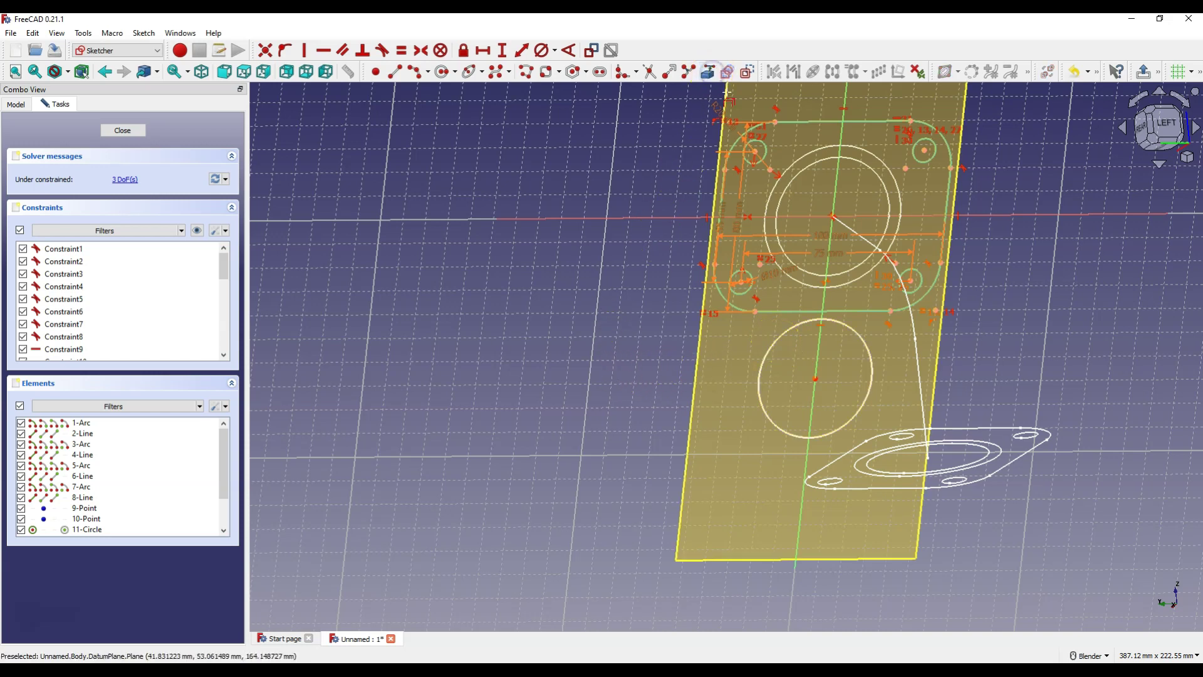
{"action": "left_click", "coordinate": [818, 153]}
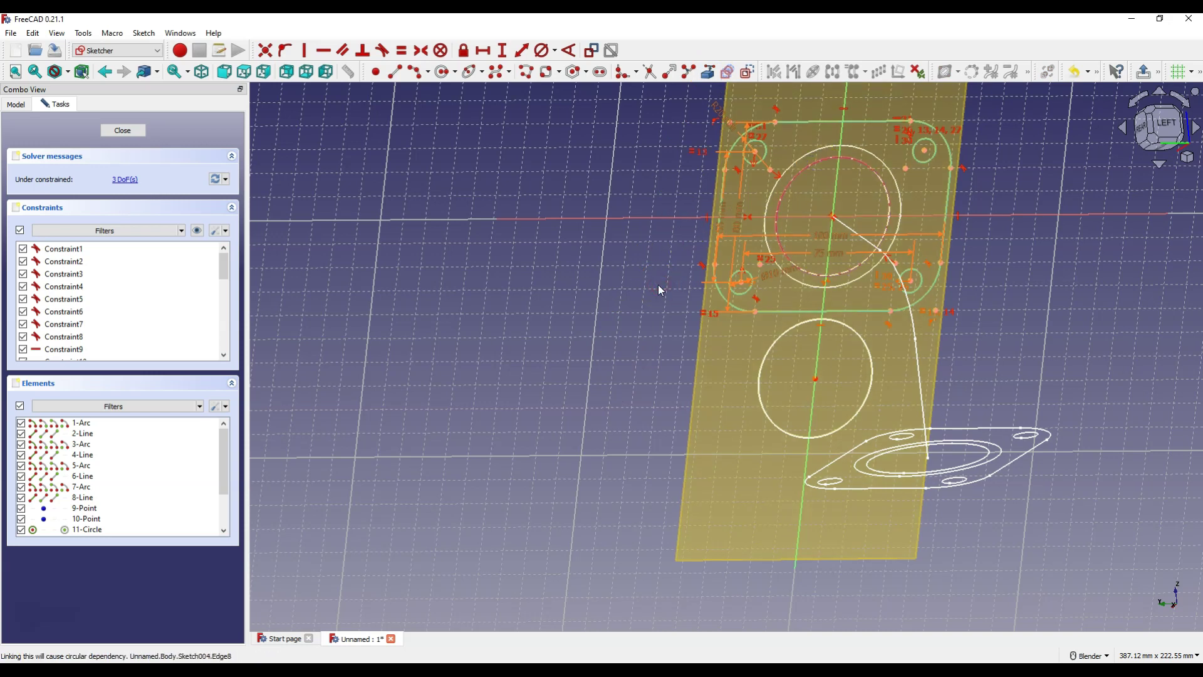
{"action": "left_click", "coordinate": [791, 177]}
{"action": "left_click", "coordinate": [770, 345]}
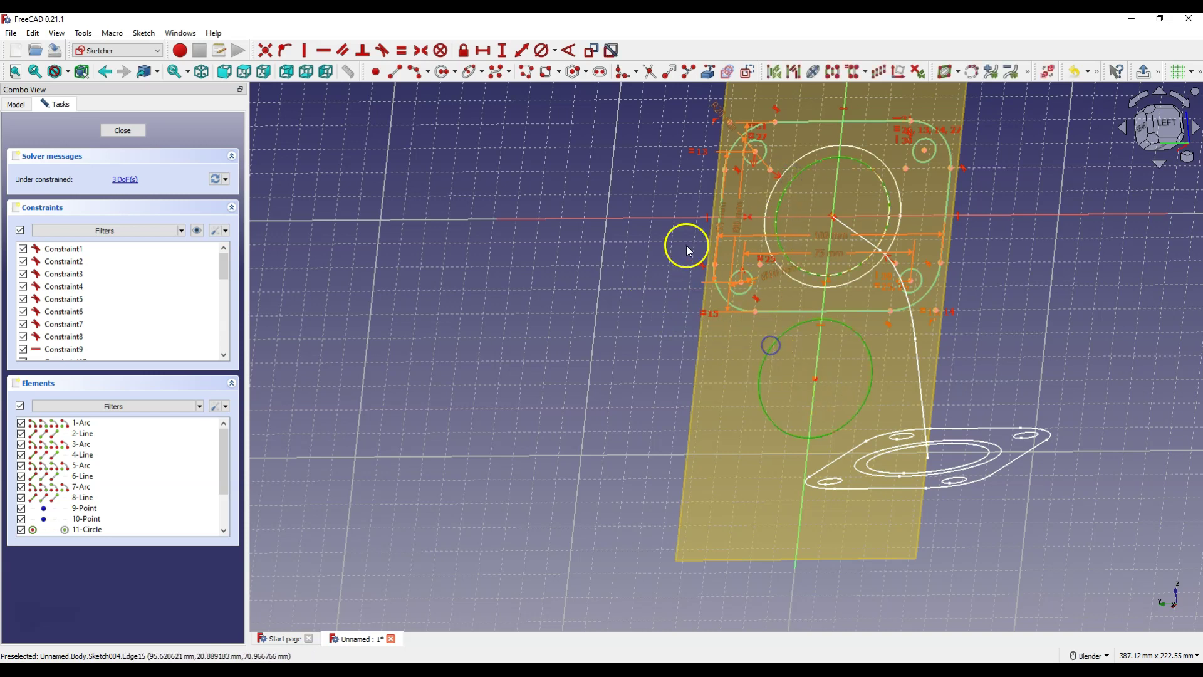
{"action": "left_click", "coordinate": [404, 51]}
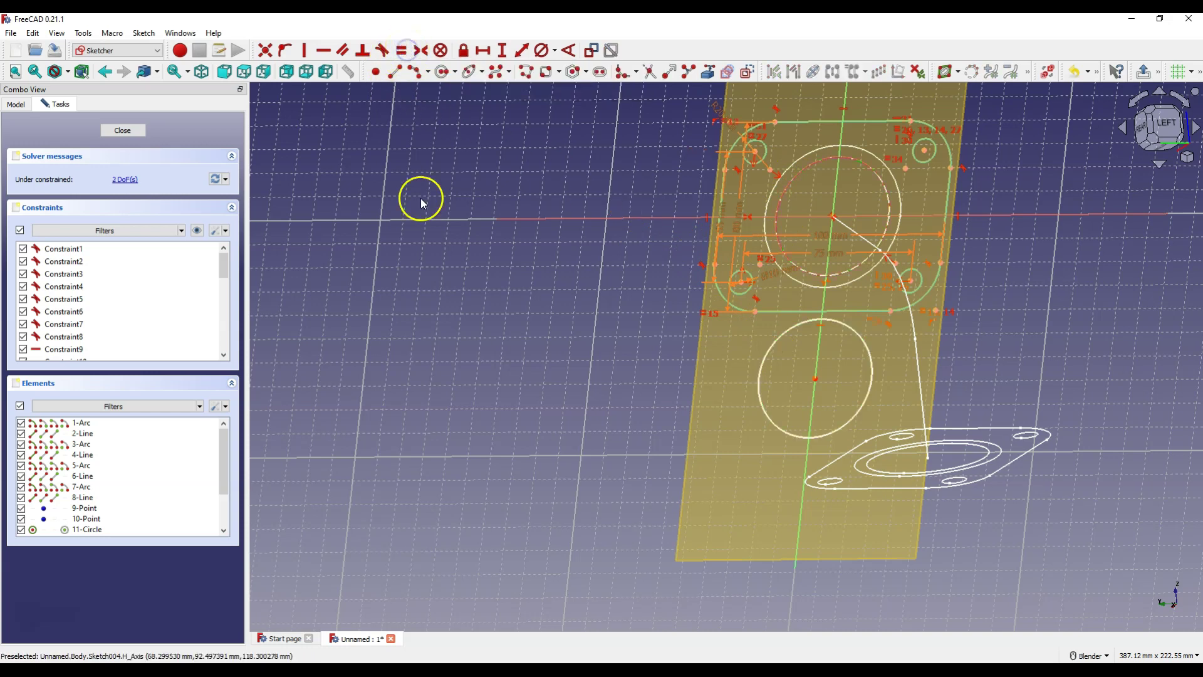
{"action": "left_click", "coordinate": [815, 380]}
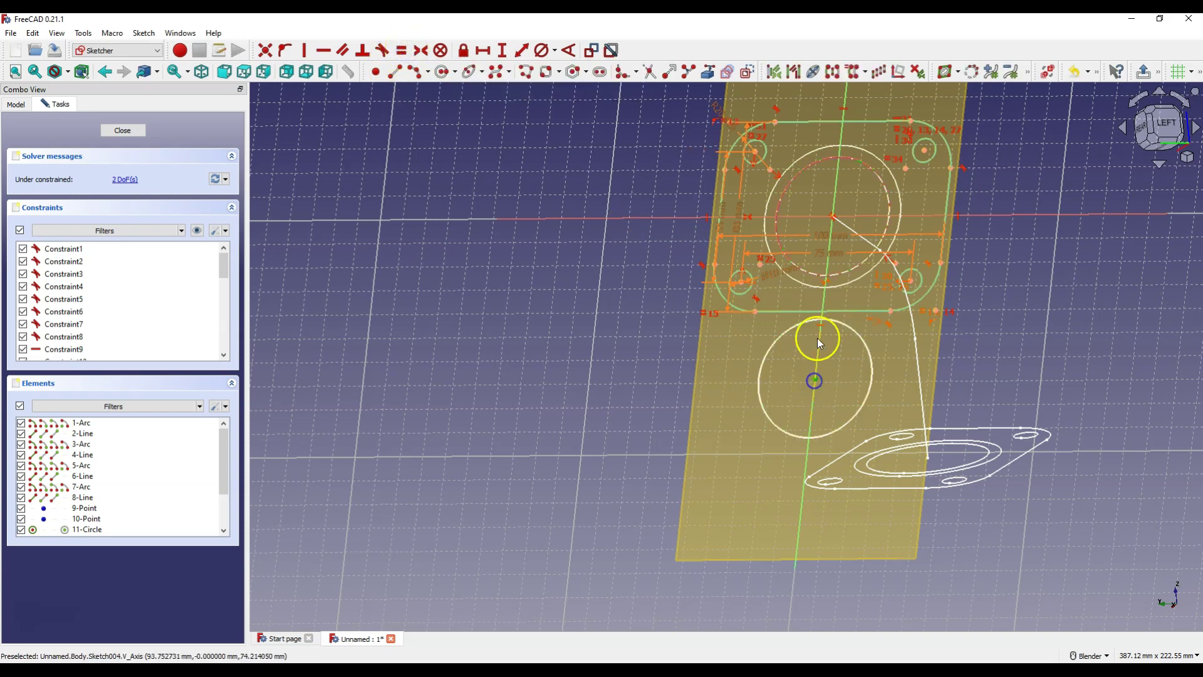
{"action": "left_click", "coordinate": [833, 216]}
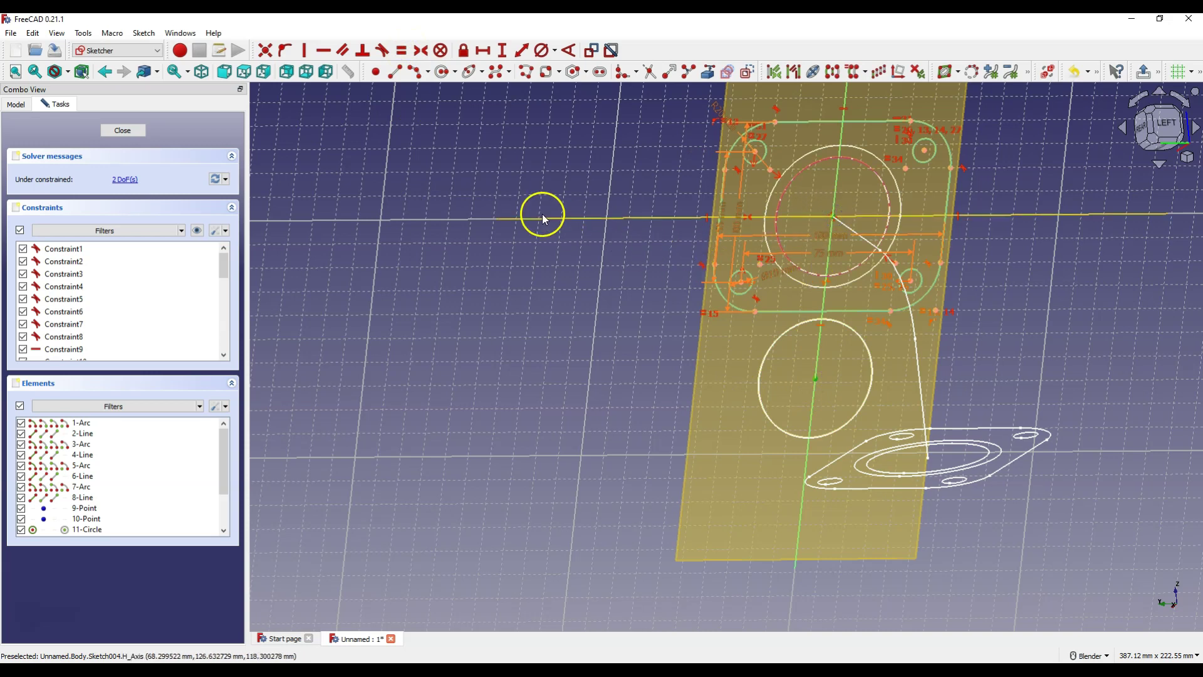
{"action": "left_click", "coordinate": [265, 50]}
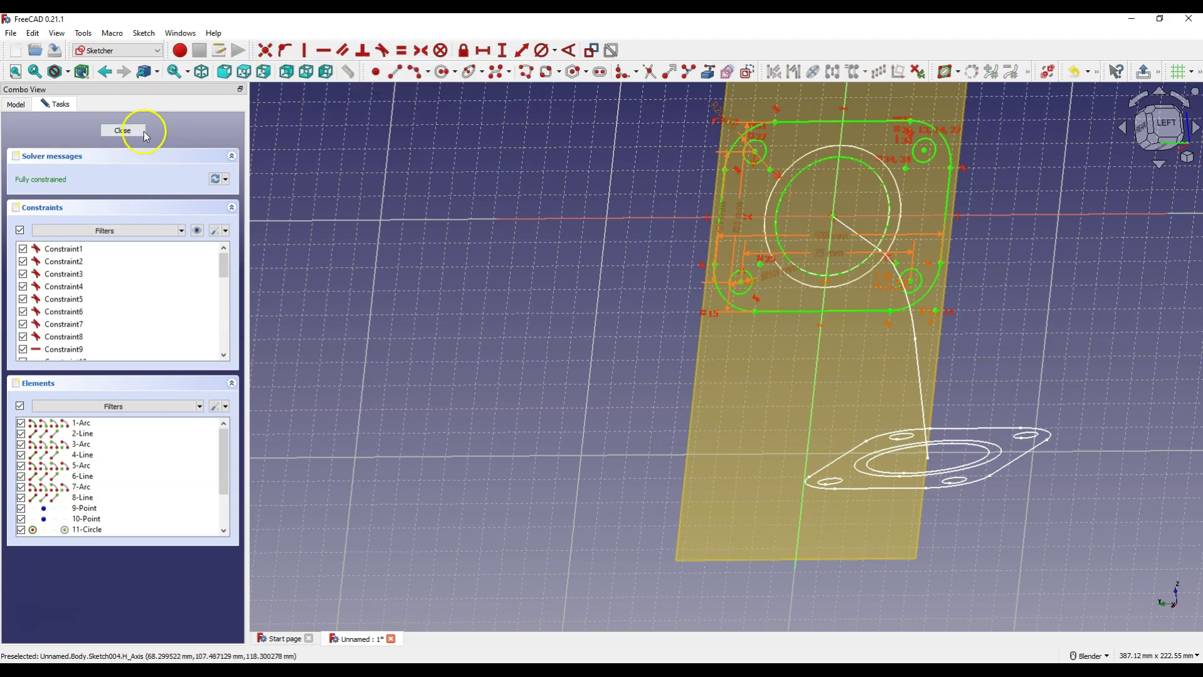
- Close the second flange sketch and set its attachment angle to 90°
{"action": "left_click", "coordinate": [123, 129]}
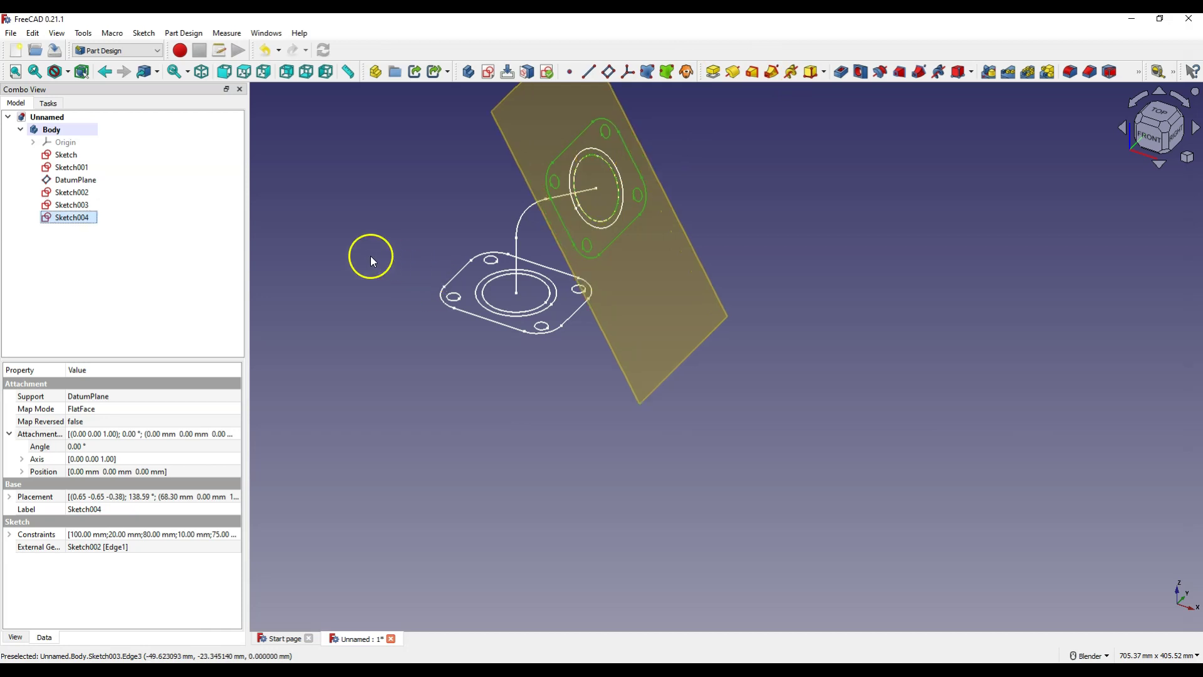
{"action": "left_click", "coordinate": [43, 447]}
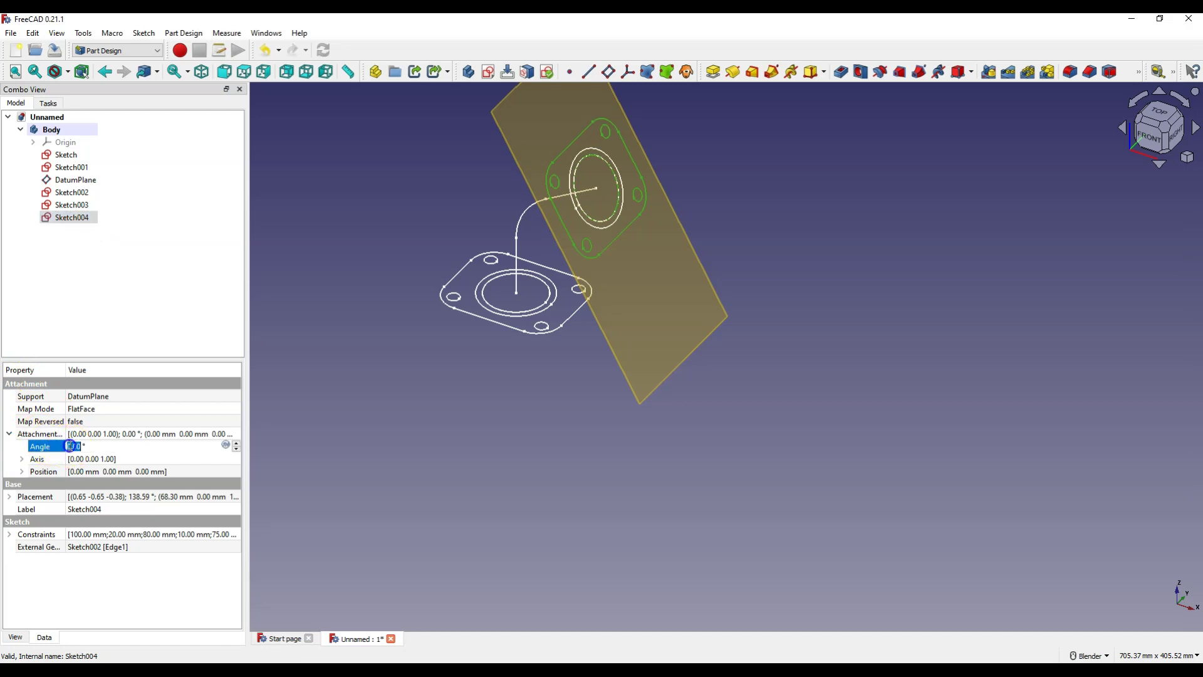
{"action": "left_click", "coordinate": [9, 433]}
{"action": "left_click", "coordinate": [9, 434]}
{"action": "left_click", "coordinate": [74, 450]}
{"action": "type", "text": "90"}
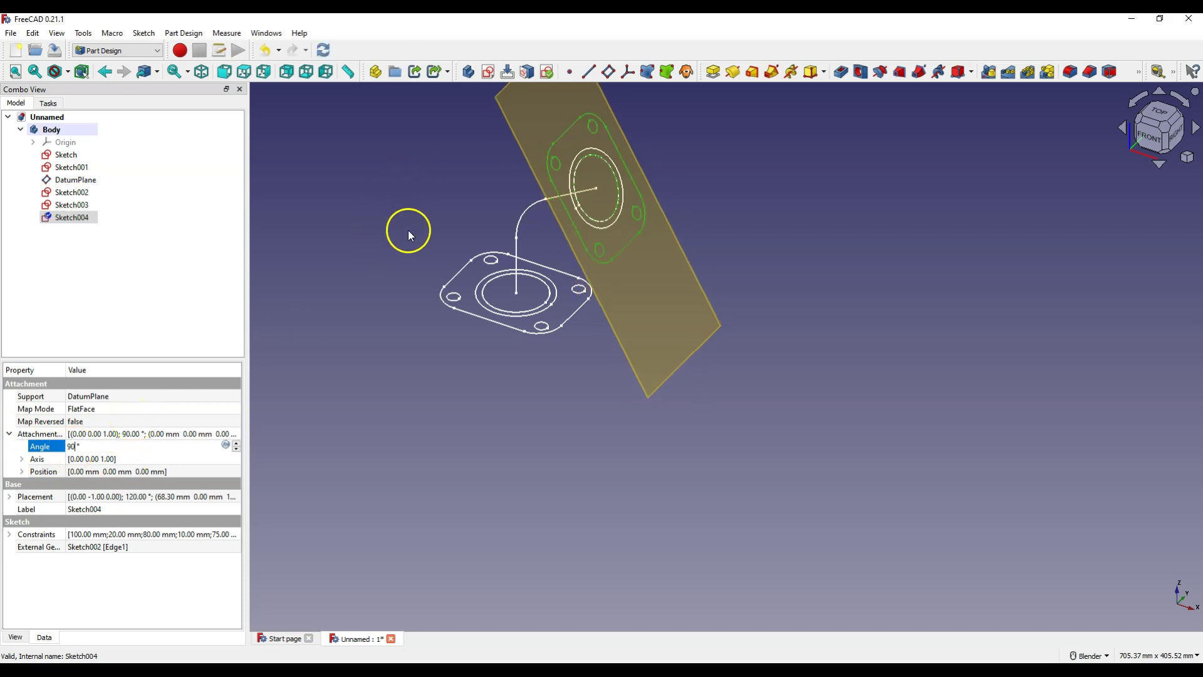
{"action": "left_click", "coordinate": [409, 231]}
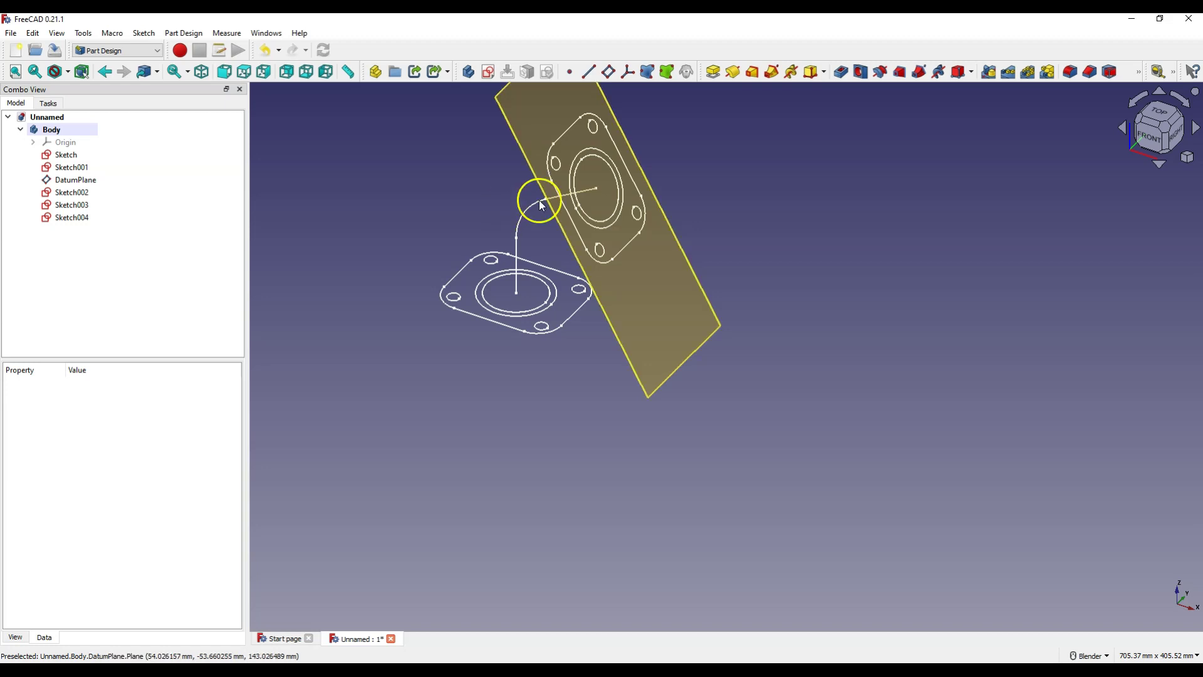
- Rename the ring sketch 'Sketch' to 'Start Profile'
{"action": "right_click", "coordinate": [66, 157]}
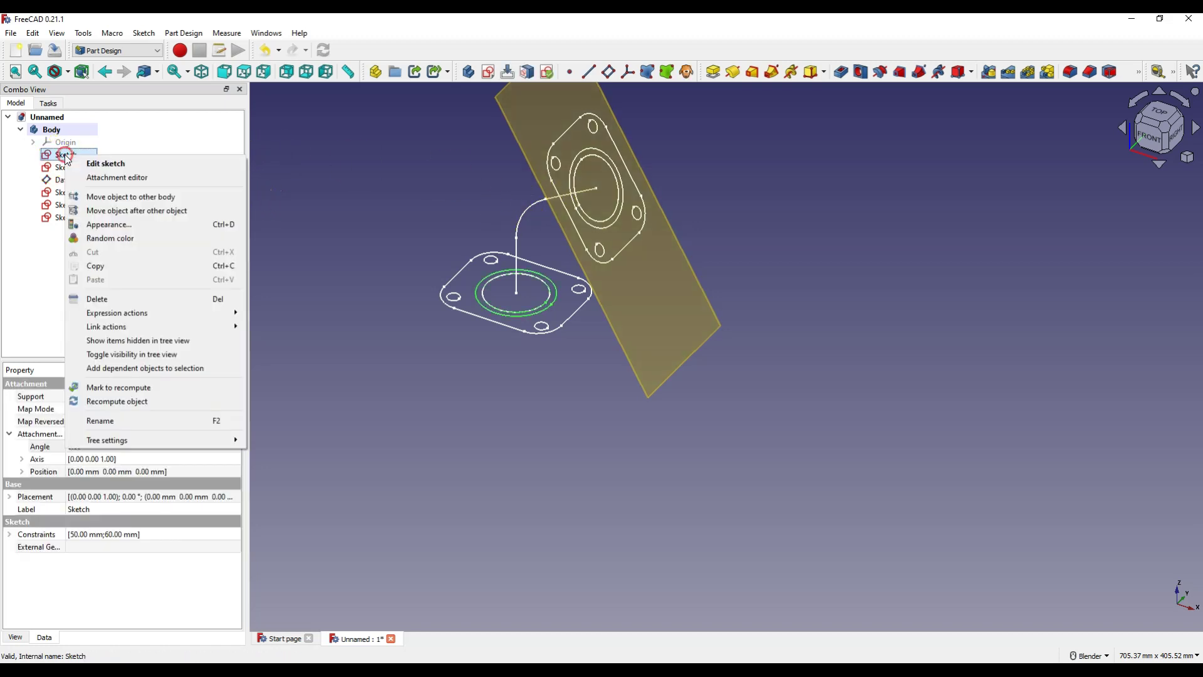
{"action": "left_click", "coordinate": [121, 421]}
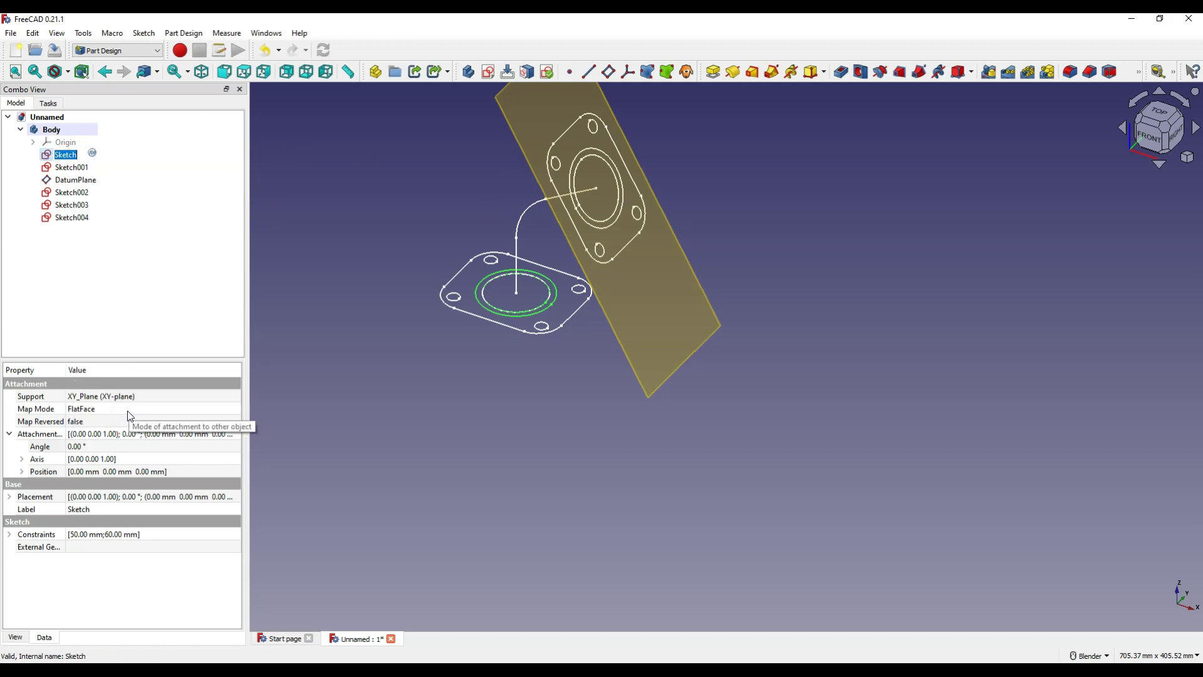
{"action": "type", "text": "S"}
{"action": "type", "text": "tart Profile"}
{"action": "key", "text": "Return"}
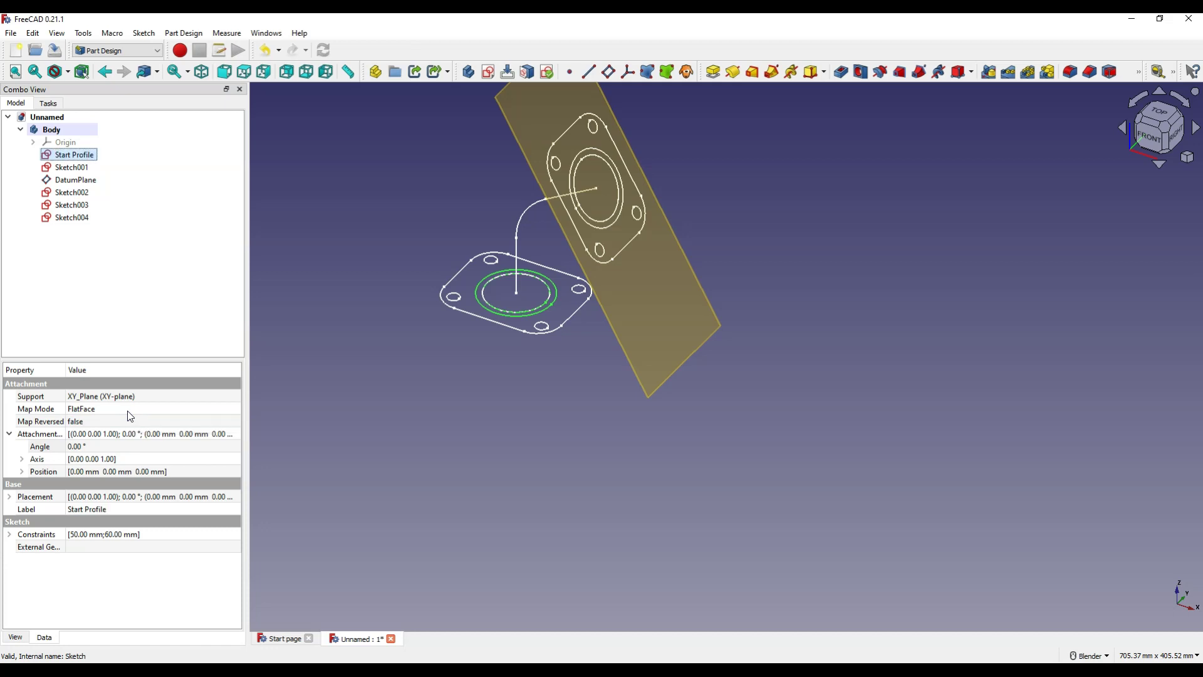
- Rename the path sketch Sketch001 to 'Path'
{"action": "left_click", "coordinate": [87, 168]}
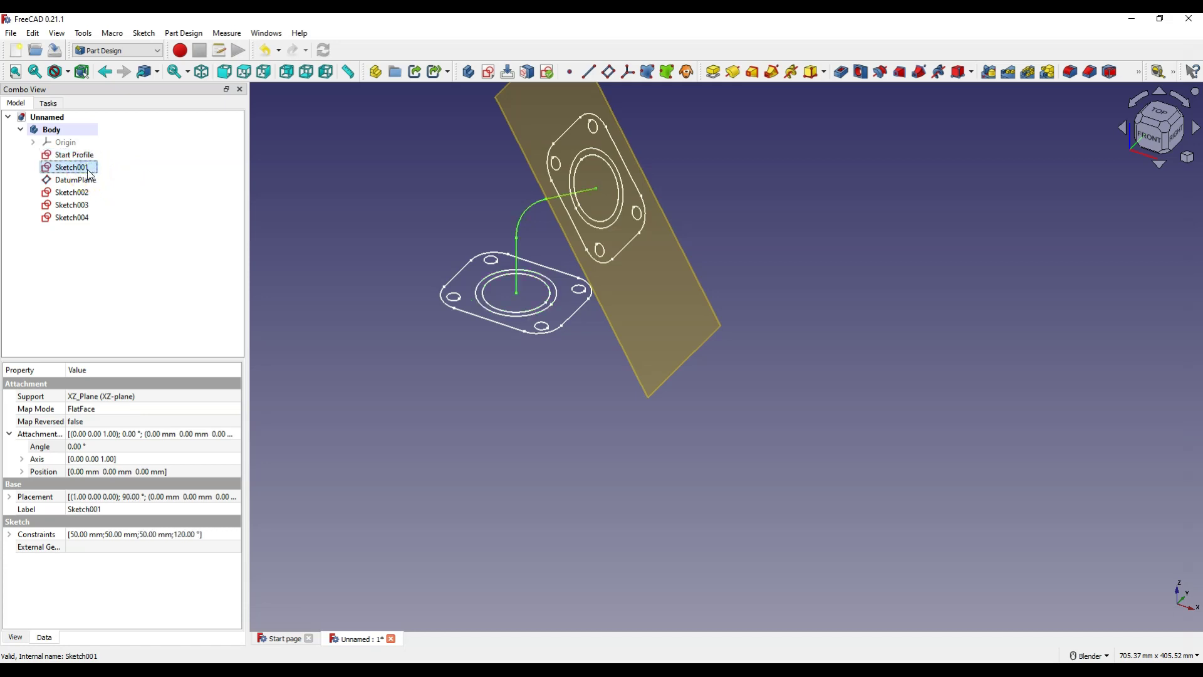
{"action": "left_click", "coordinate": [88, 169]}
{"action": "type", "text": "Path"}
{"action": "key", "text": "Return"}
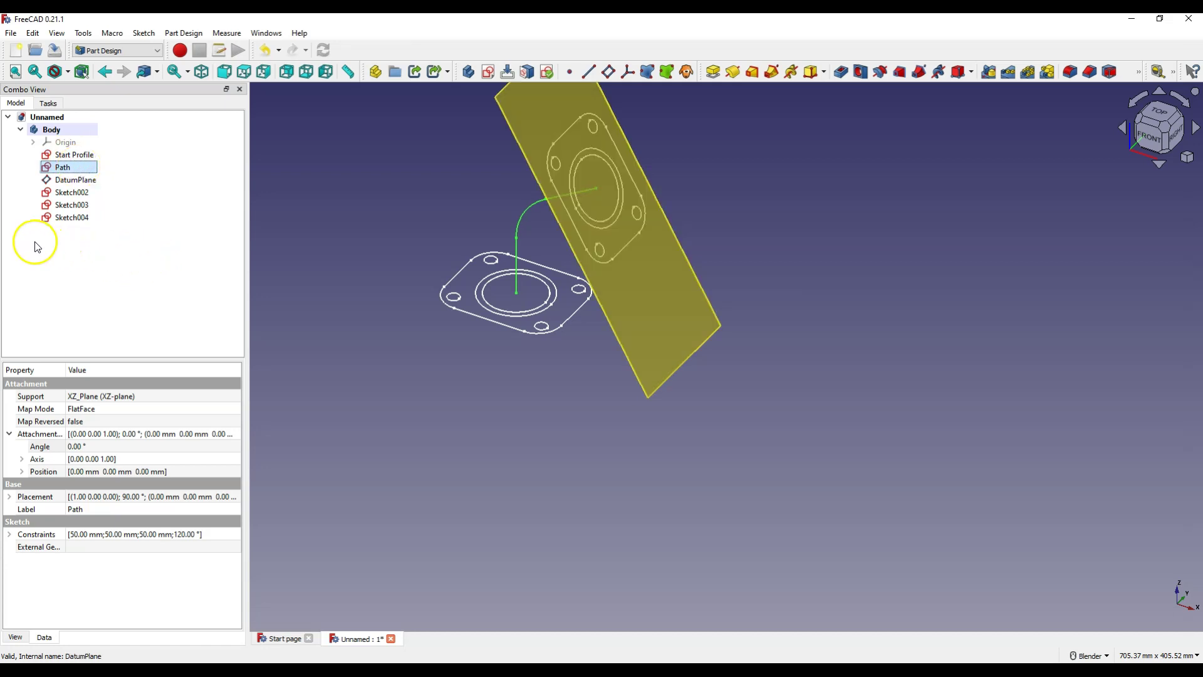
- Select the flange sketches Sketch004 and Sketch003 to hide them
{"action": "left_click", "coordinate": [70, 217]}
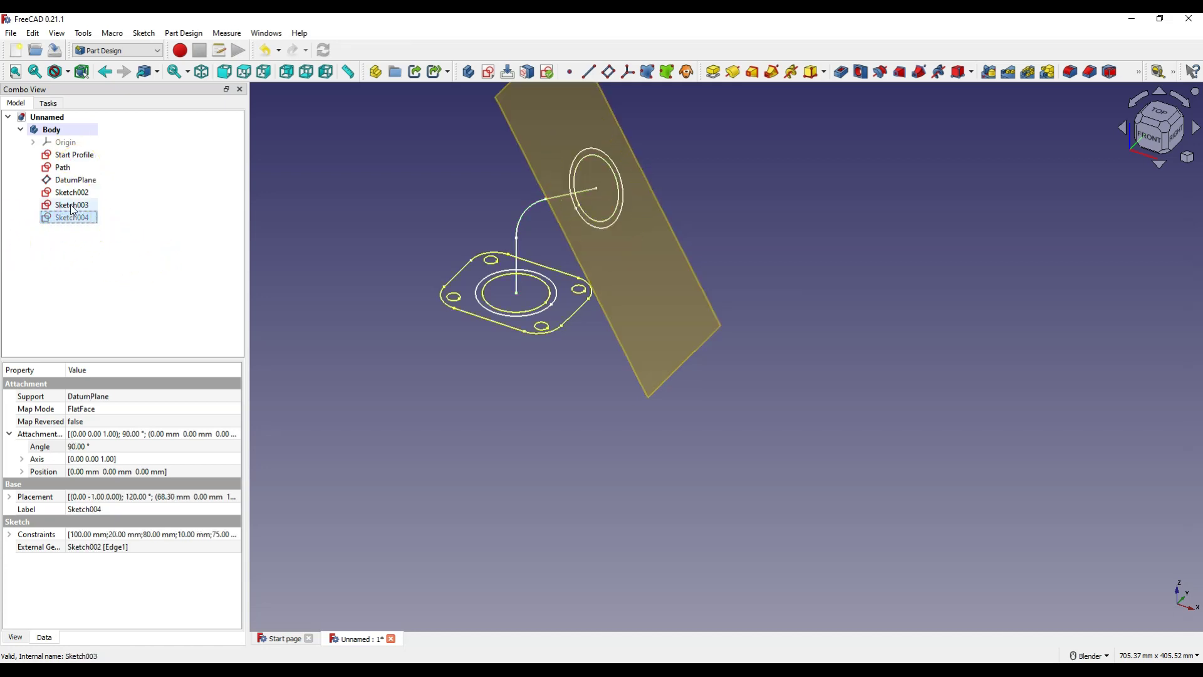
{"action": "left_click", "coordinate": [73, 204]}
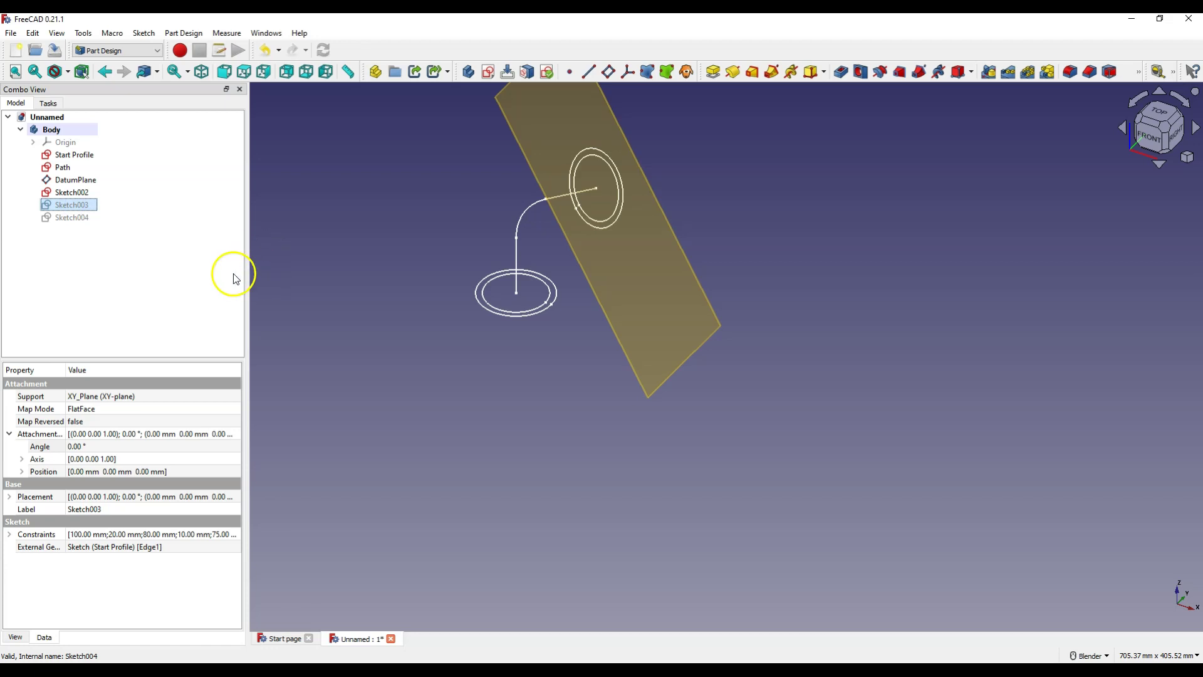
{"action": "left_click", "coordinate": [82, 157]}
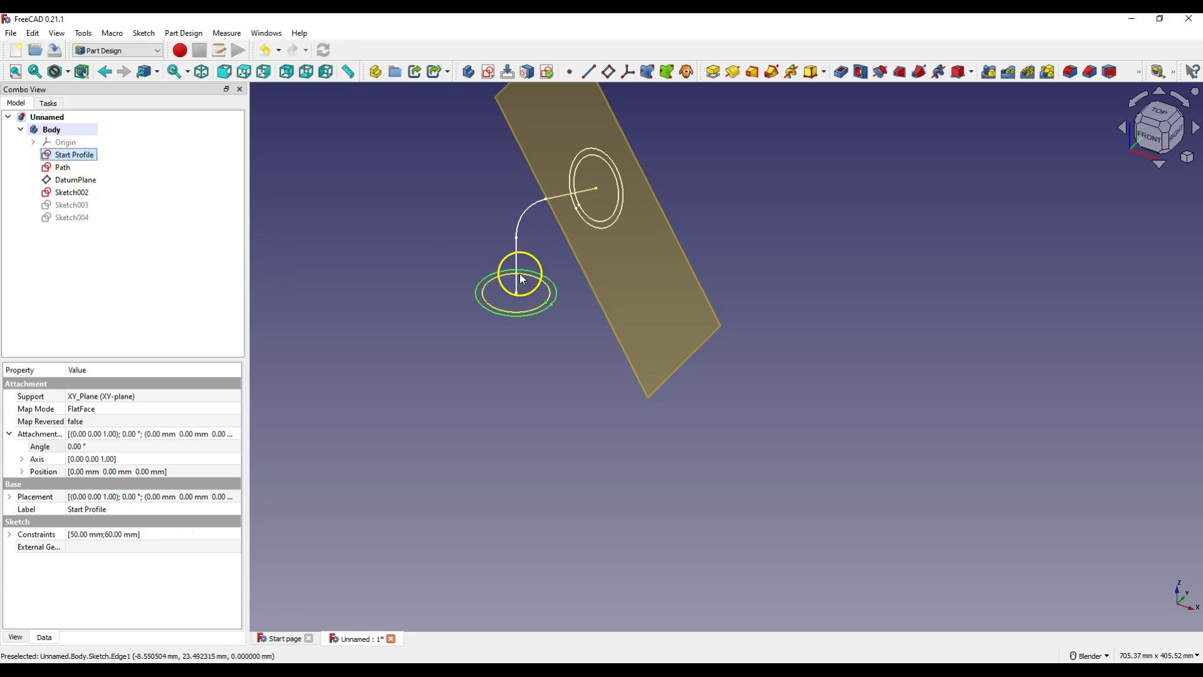
- Create an Additive Pipe sweeping Start Profile along Path in Multisection mode, ending at Sketch002
{"action": "left_click", "coordinate": [774, 71]}
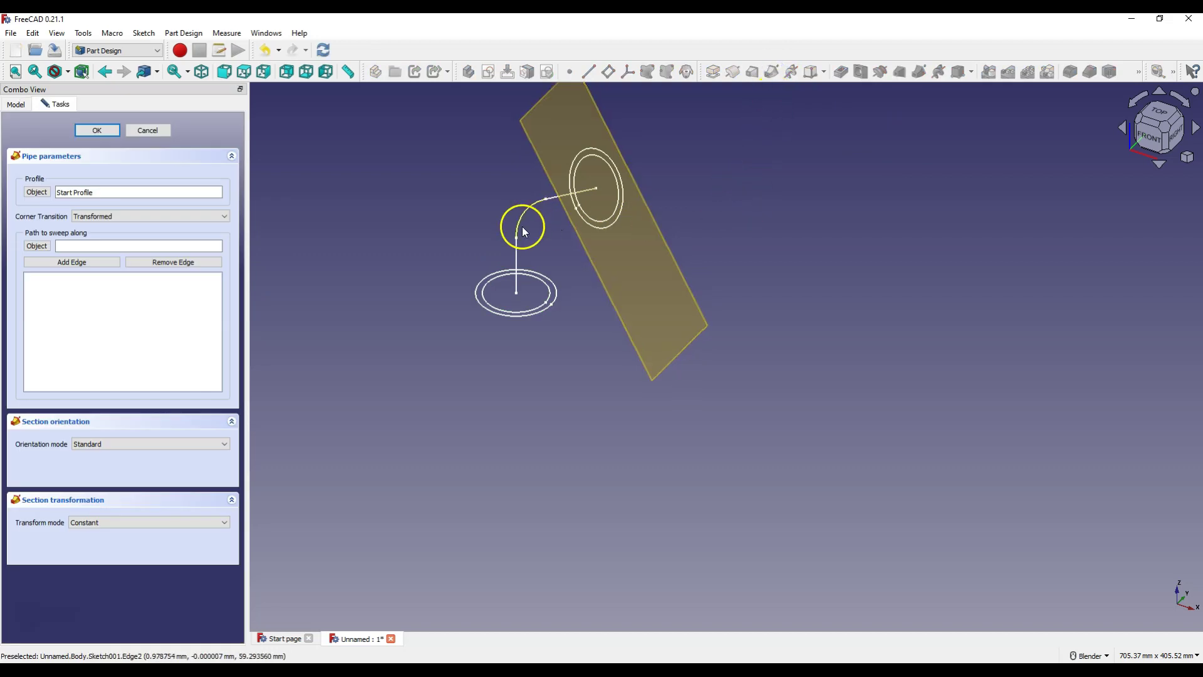
{"action": "left_click", "coordinate": [37, 246]}
{"action": "left_click", "coordinate": [524, 210]}
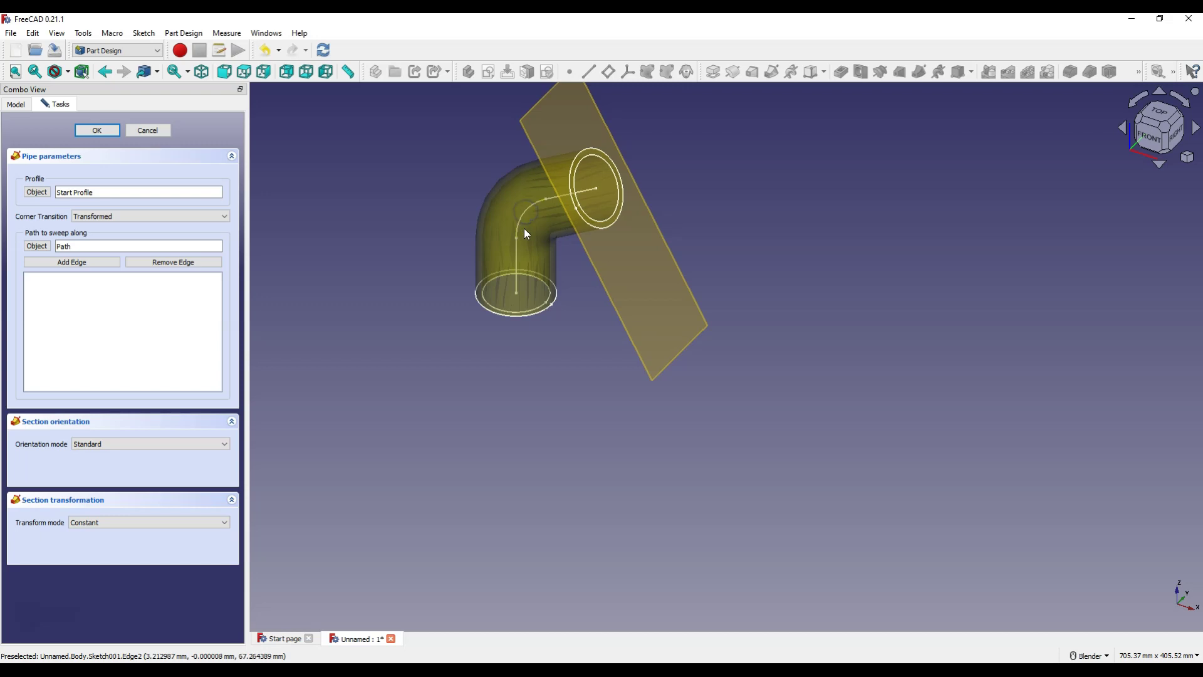
{"action": "left_click", "coordinate": [126, 521]}
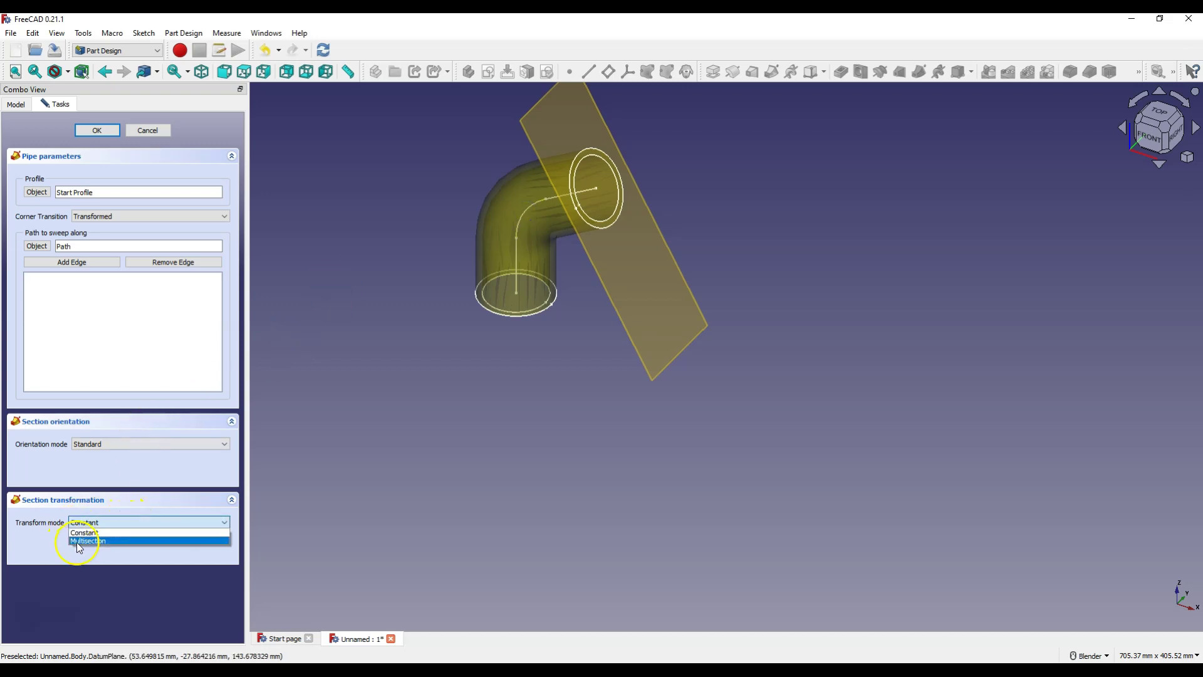
{"action": "left_click", "coordinate": [79, 547]}
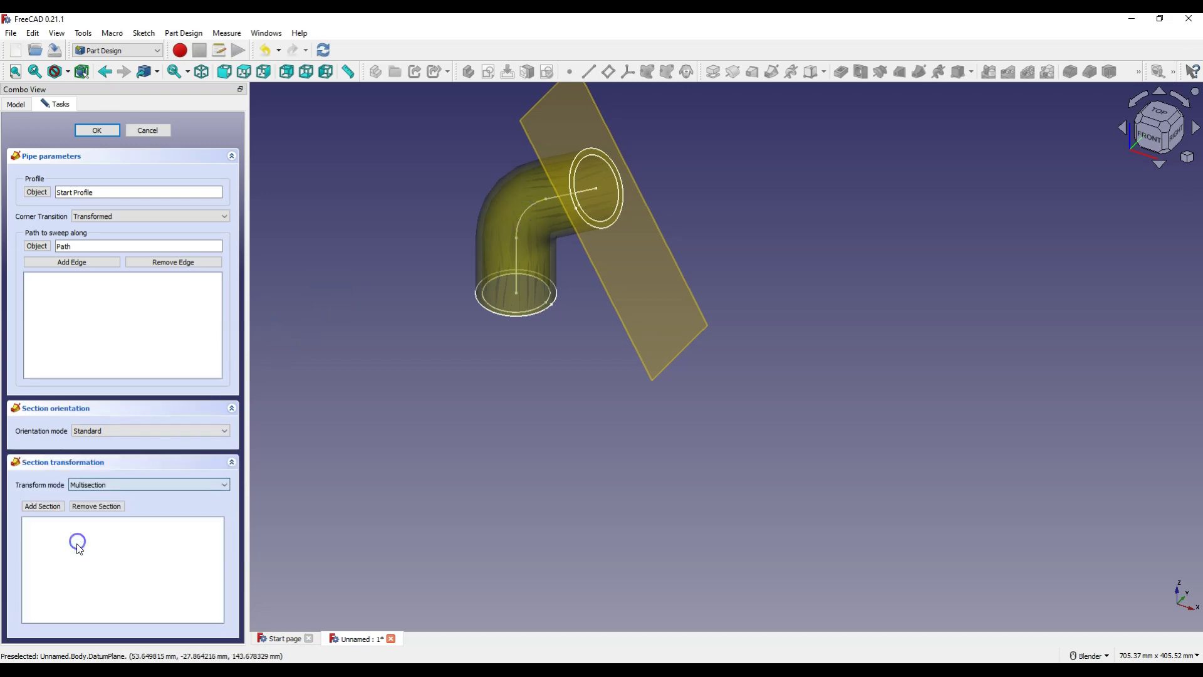
{"action": "left_click", "coordinate": [52, 510]}
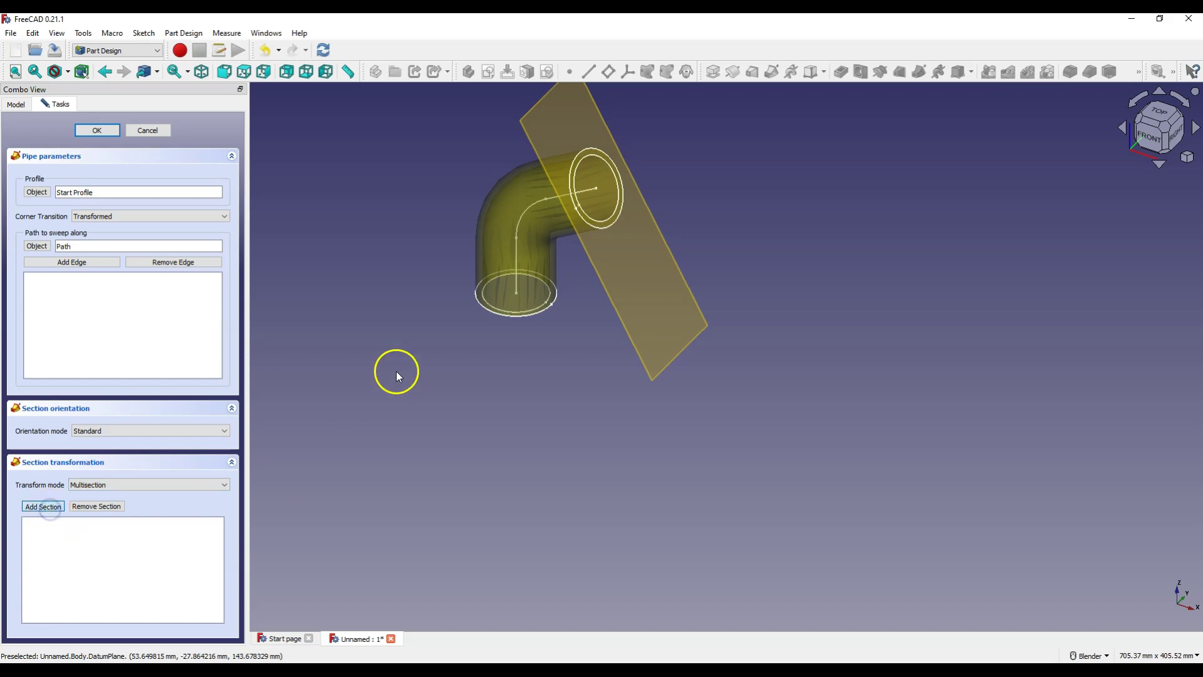
{"action": "left_click", "coordinate": [580, 153]}
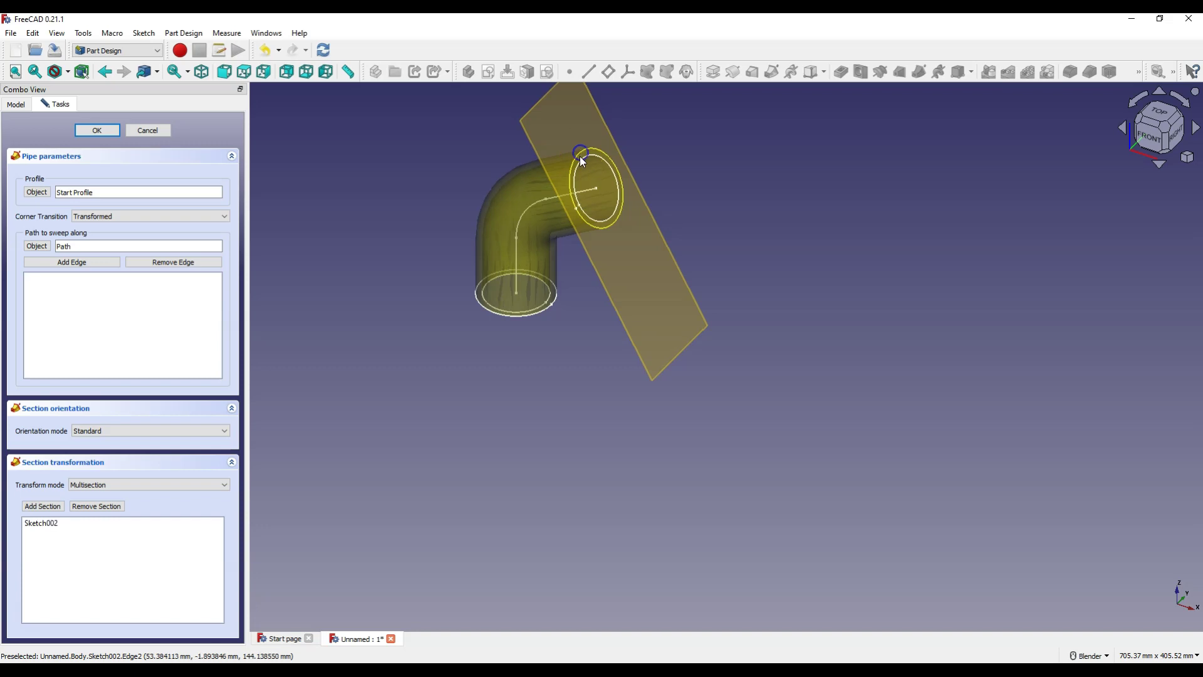
{"action": "left_click", "coordinate": [94, 129]}
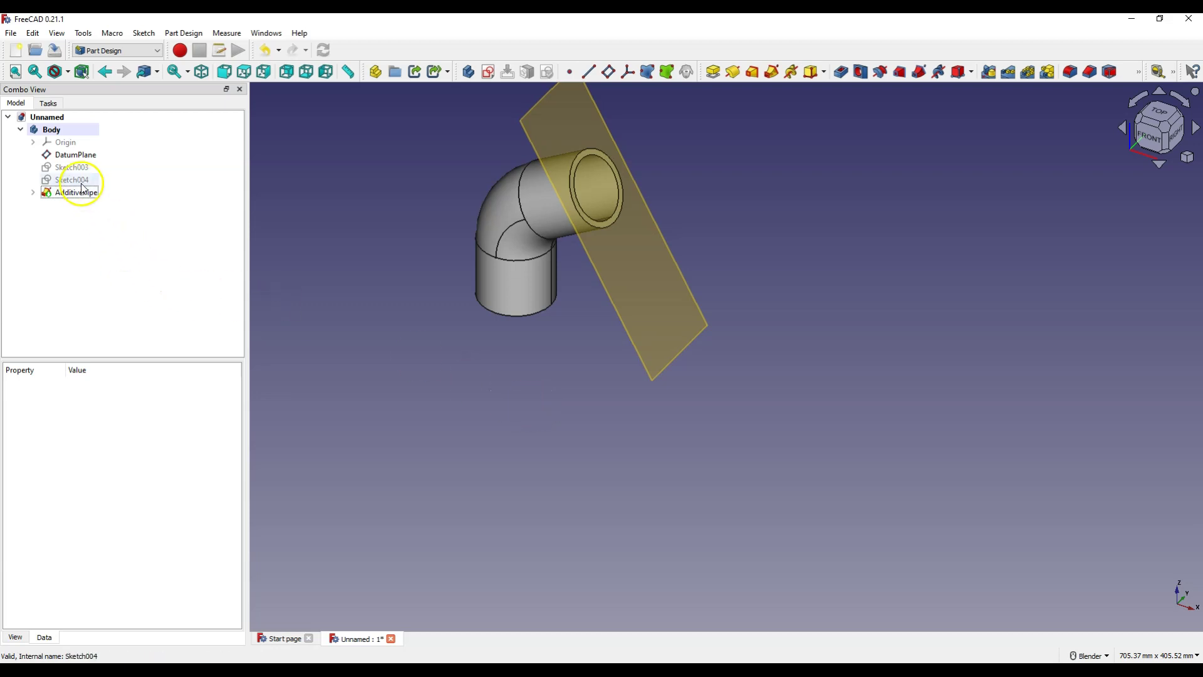
- Make the flange sketches Sketch003 and Sketch004 visible again
{"action": "left_click", "coordinate": [71, 166]}
{"action": "key", "text": "space"}
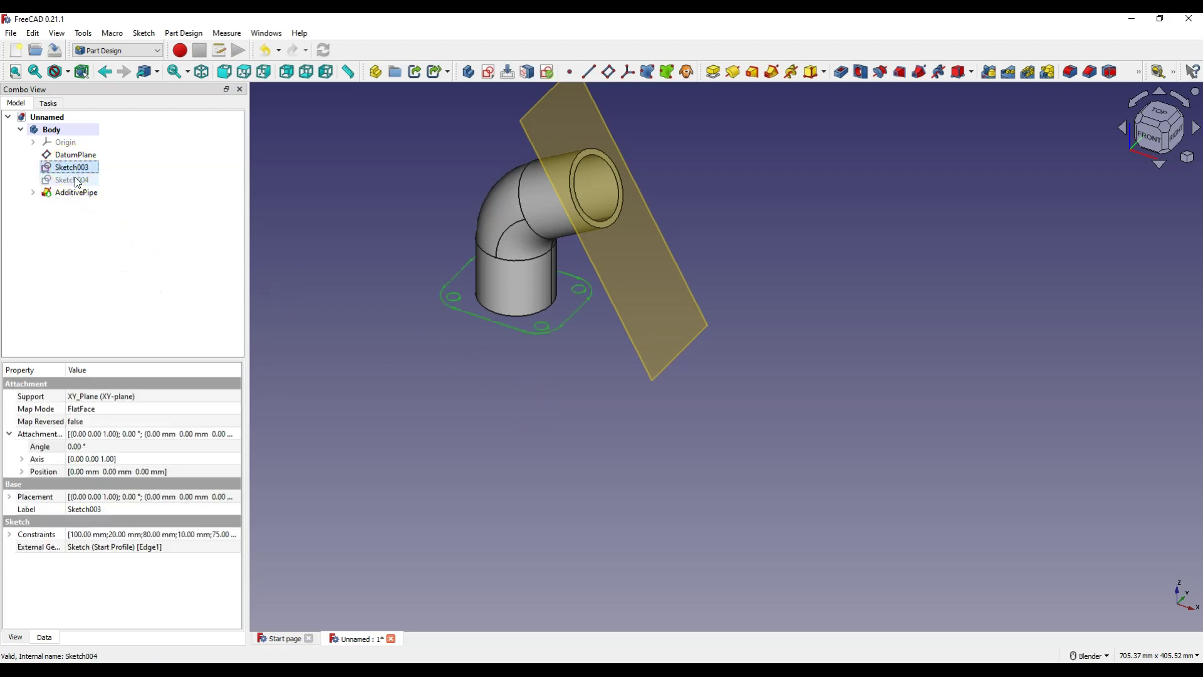
{"action": "left_click", "coordinate": [72, 180]}
{"action": "key", "text": "space"}
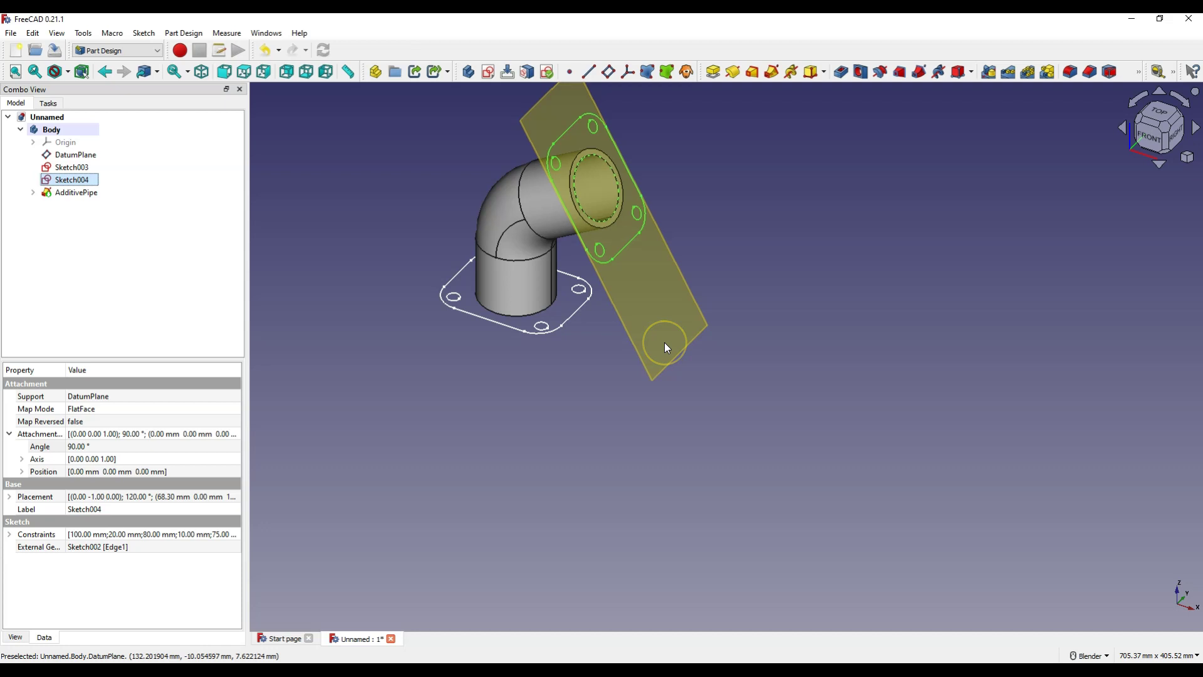
- Pad the bottom flange sketch Sketch003 10 mm in the reversed direction
{"action": "left_click", "coordinate": [68, 168]}
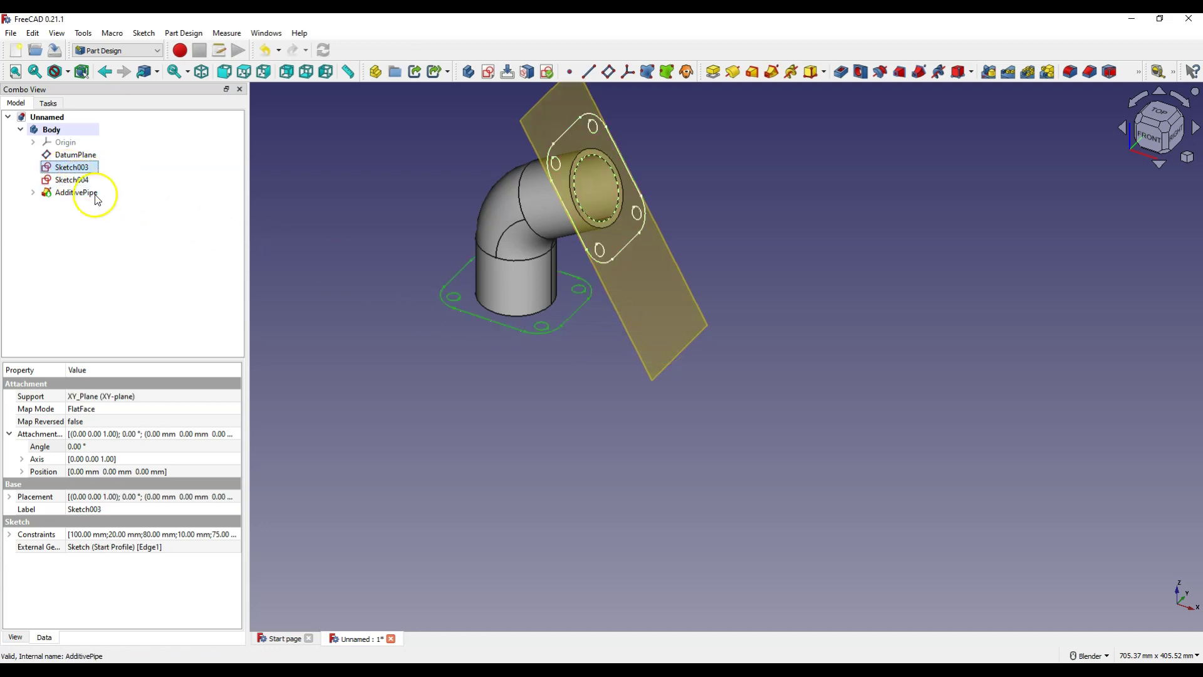
{"action": "left_click", "coordinate": [713, 73]}
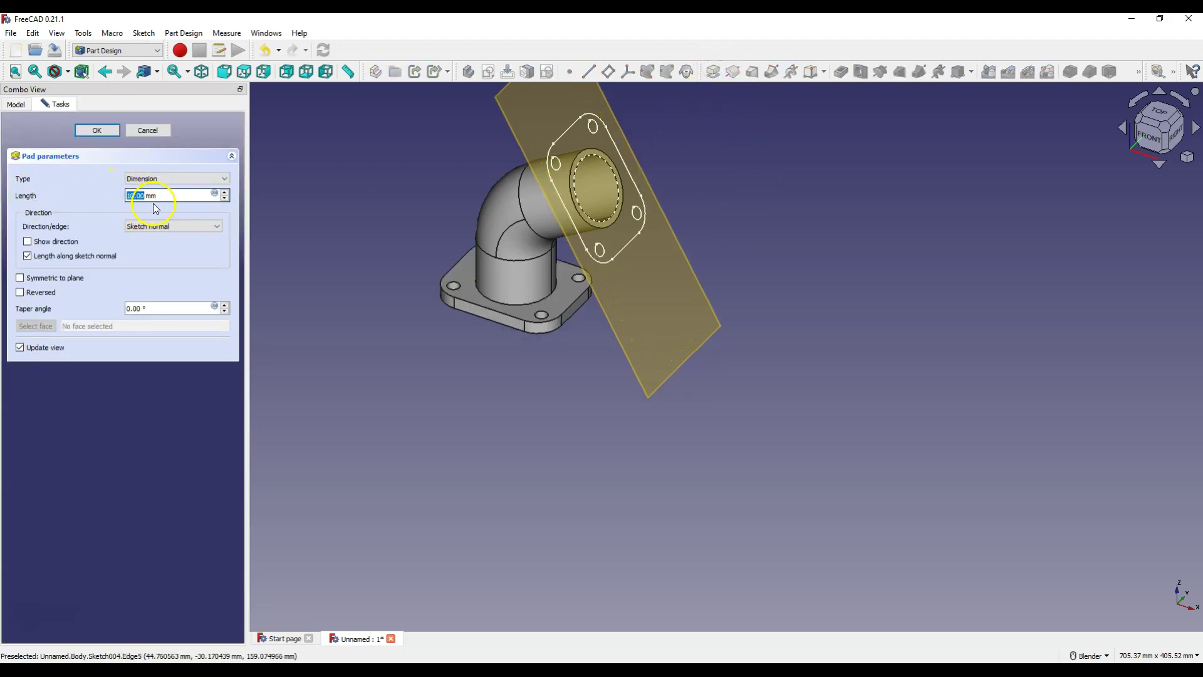
{"action": "left_click", "coordinate": [20, 292]}
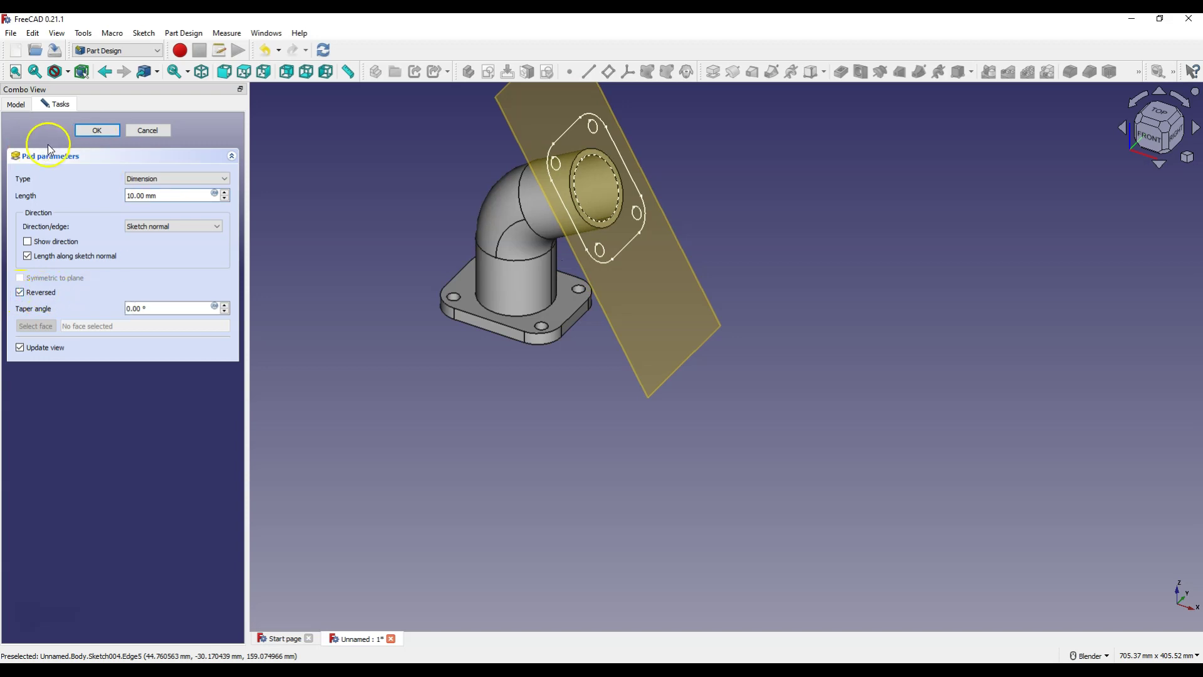
{"action": "left_click", "coordinate": [94, 129]}
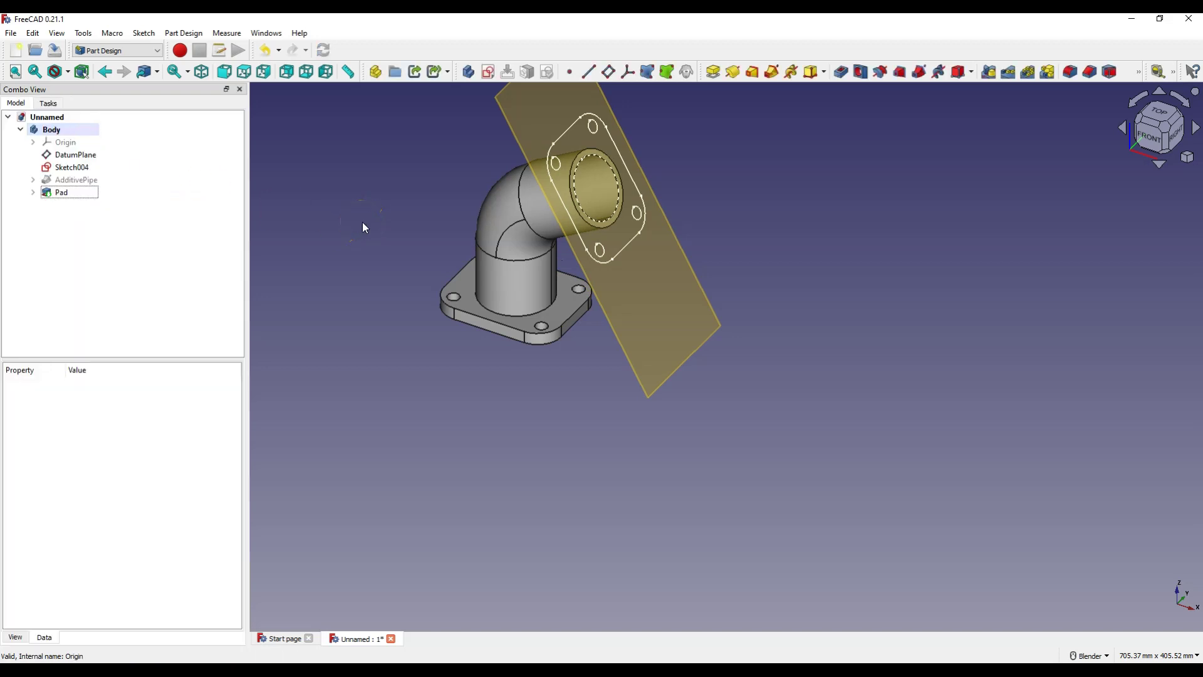
{"action": "left_click", "coordinate": [84, 167]}
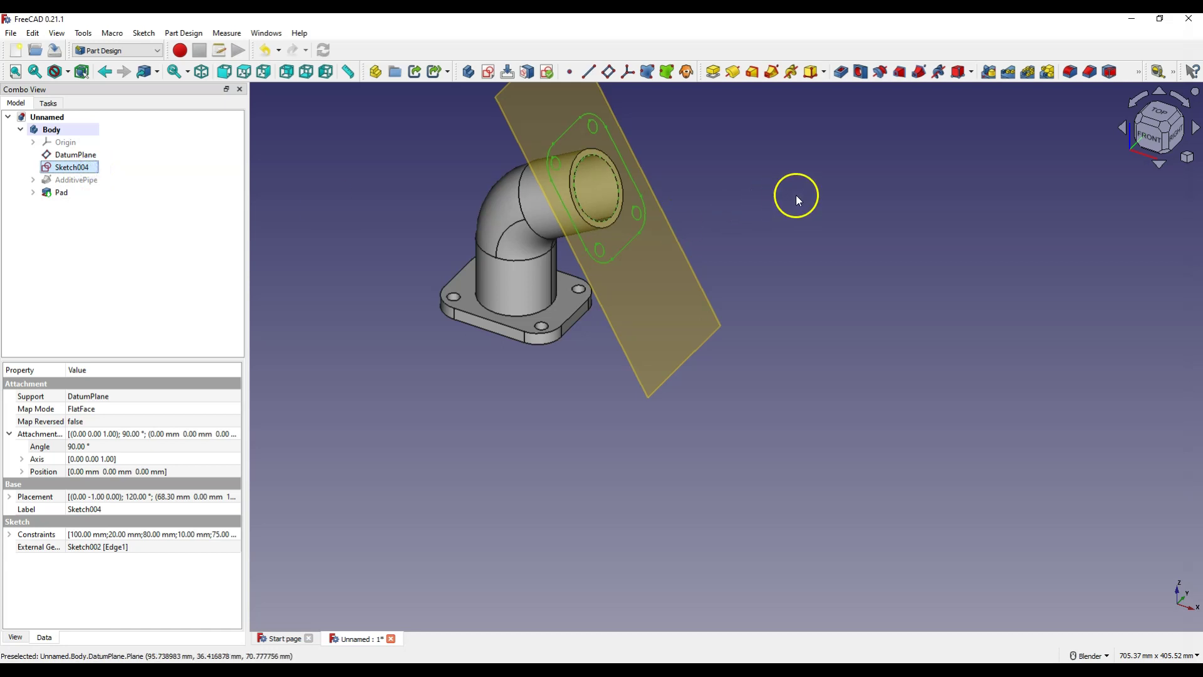
- Pad Sketch004 10 mm reversed as Pad001, then hide the DatumPlane
{"action": "left_click", "coordinate": [713, 72]}
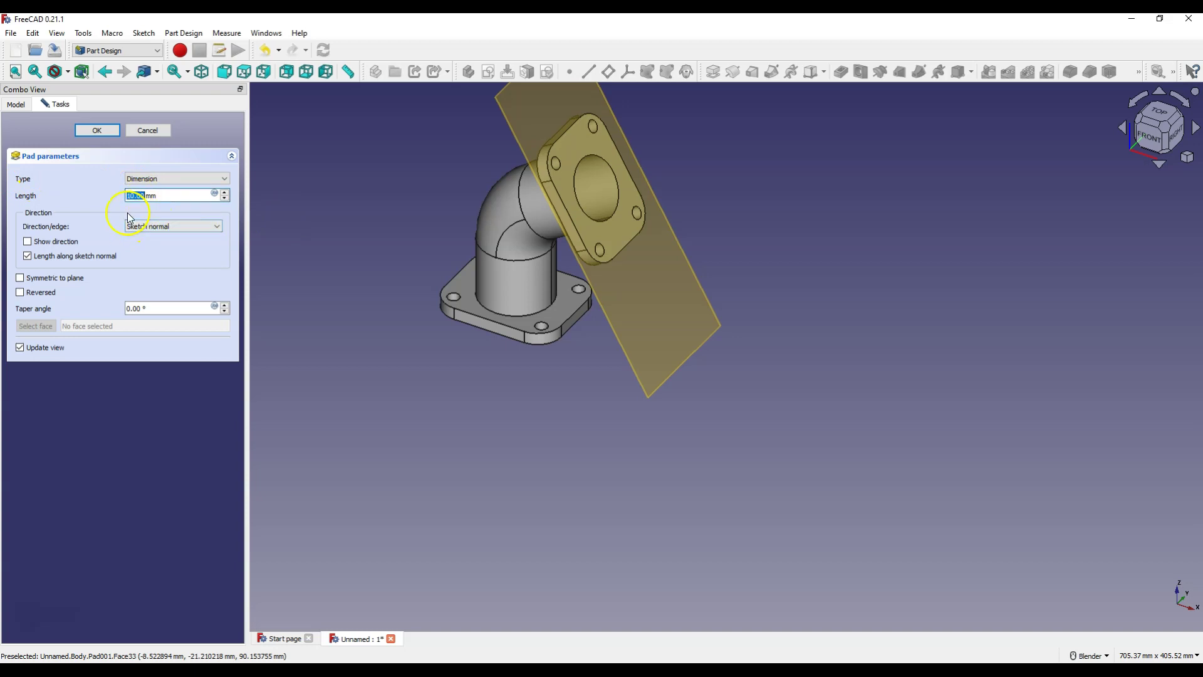
{"action": "left_click", "coordinate": [25, 297]}
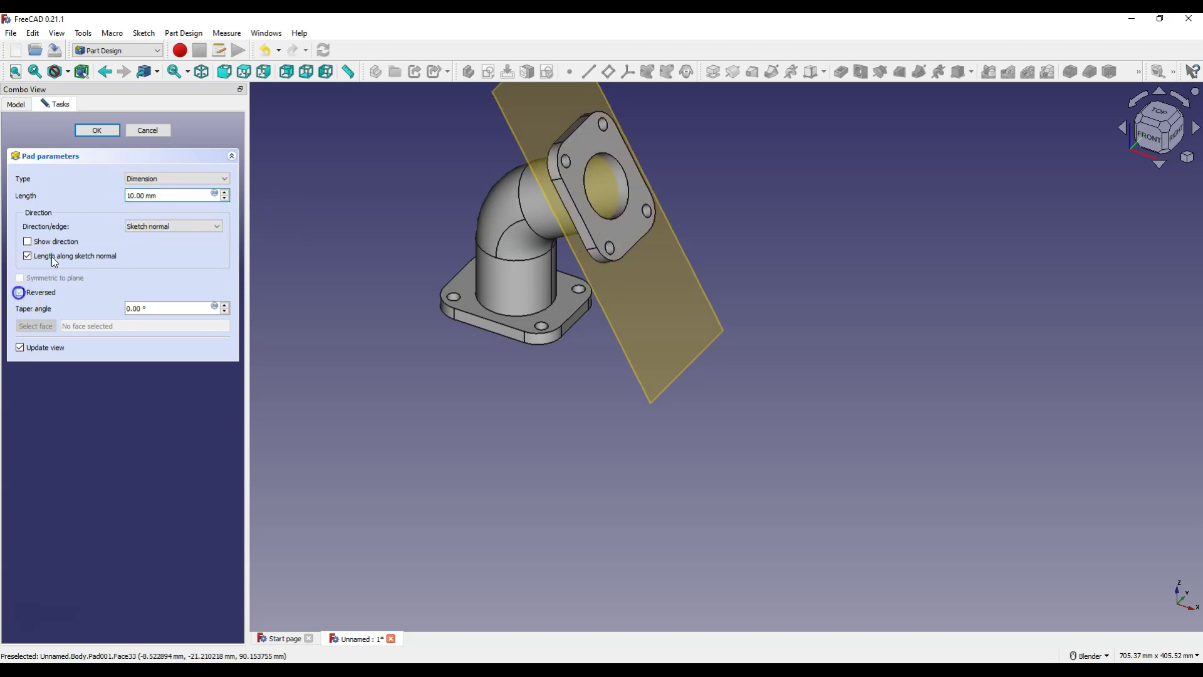
{"action": "left_click", "coordinate": [97, 130]}
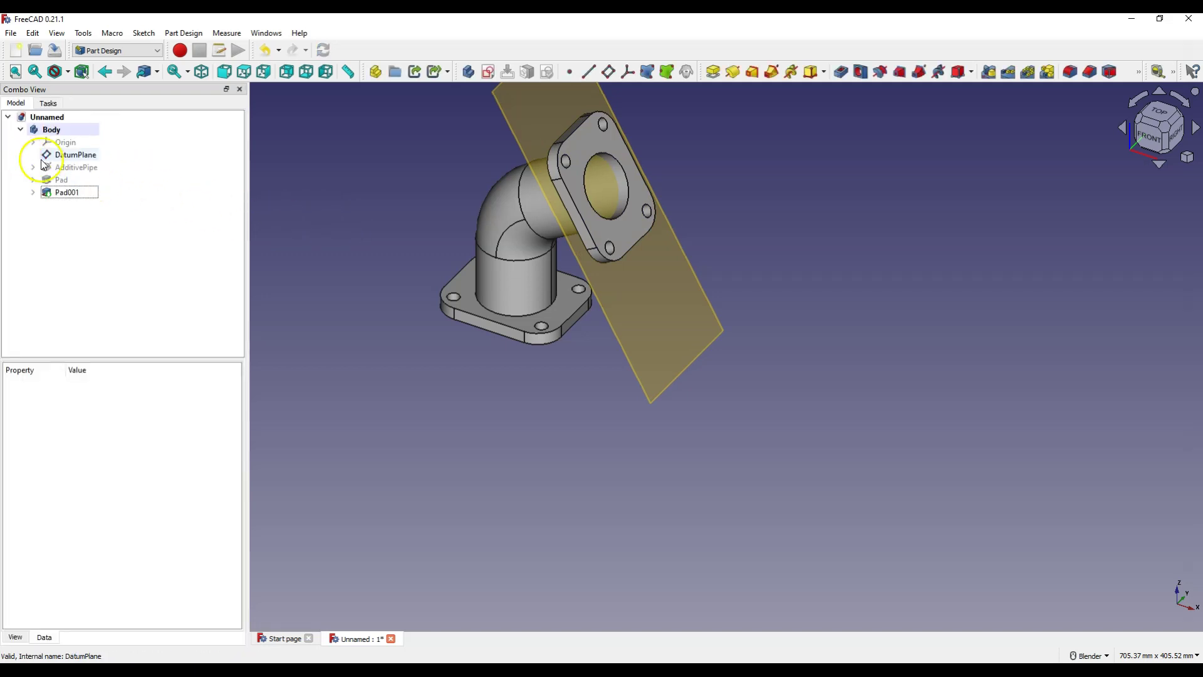
{"action": "left_click", "coordinate": [62, 158]}
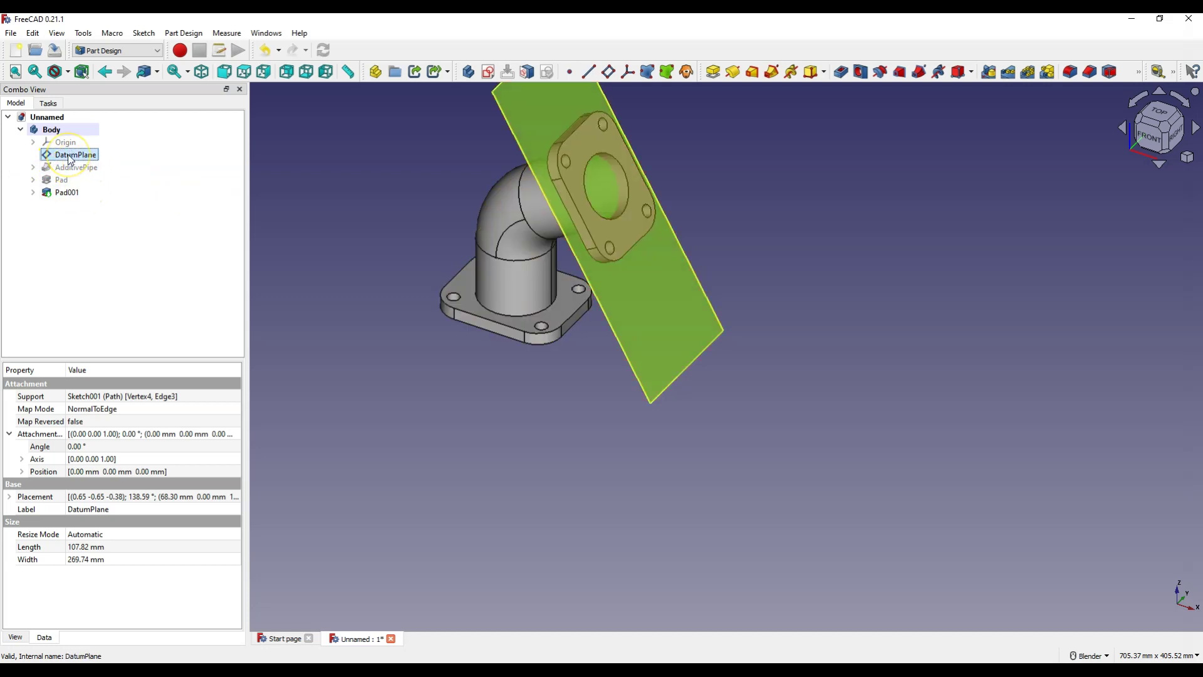
{"action": "key", "text": "space"}
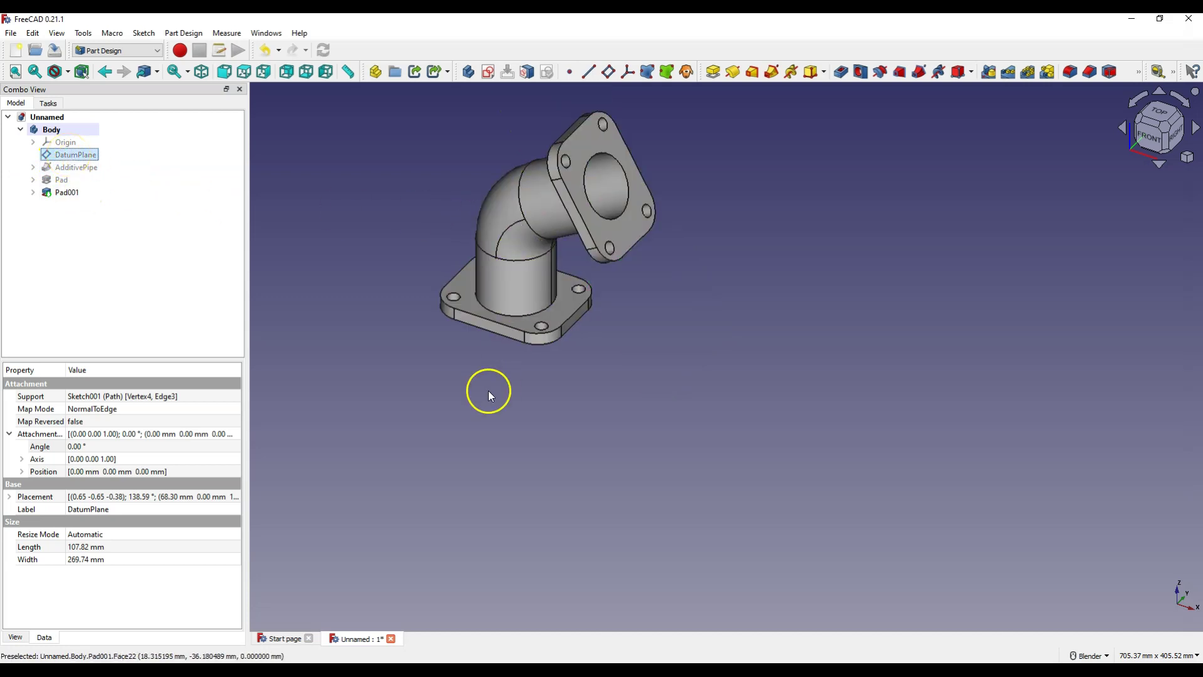